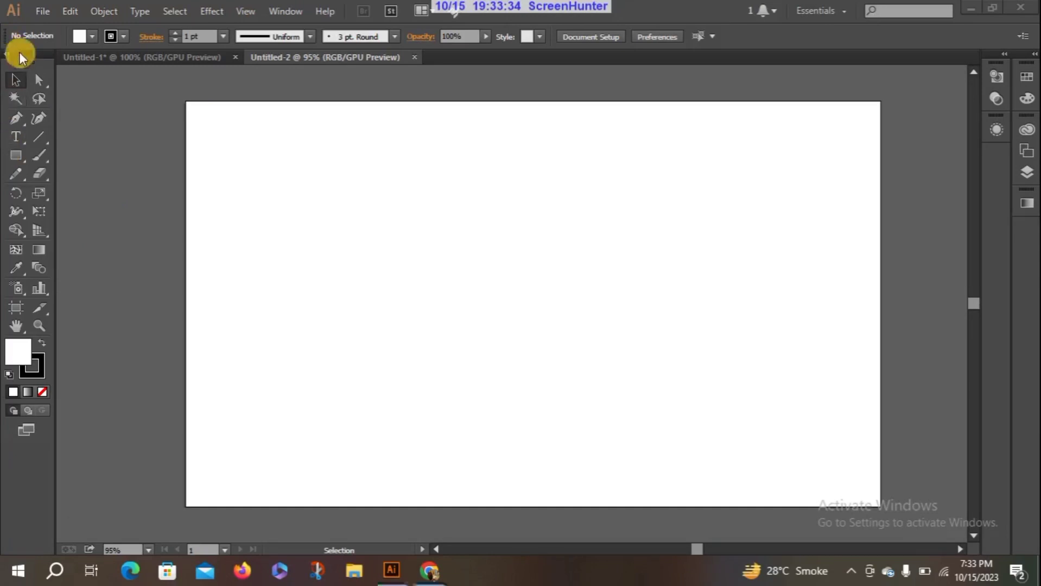
Start a point text object with the Type tool in the upper-left area of the artboard
left_click(15, 138)
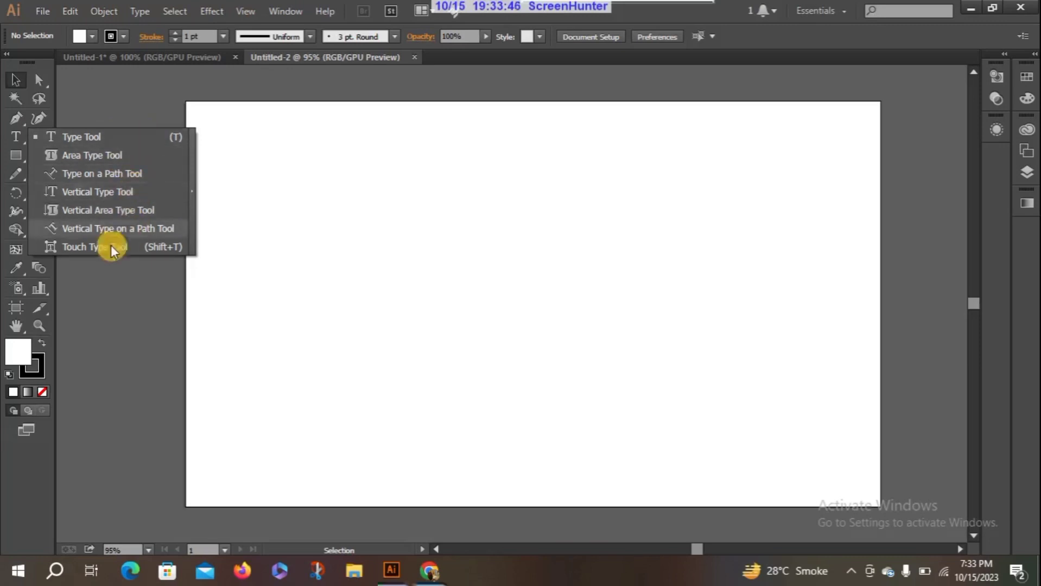
left_click(99, 140)
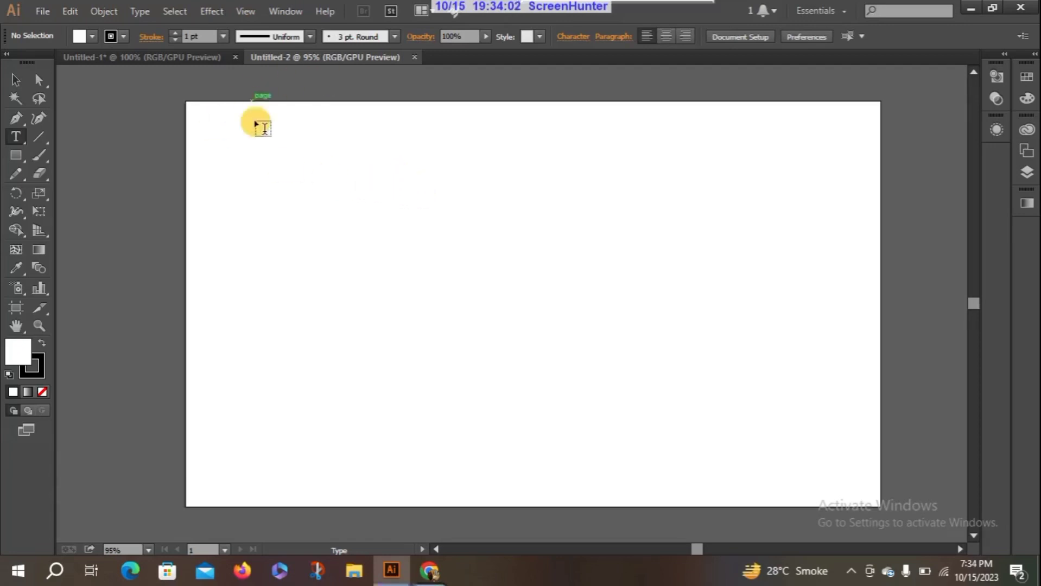
left_click(341, 166)
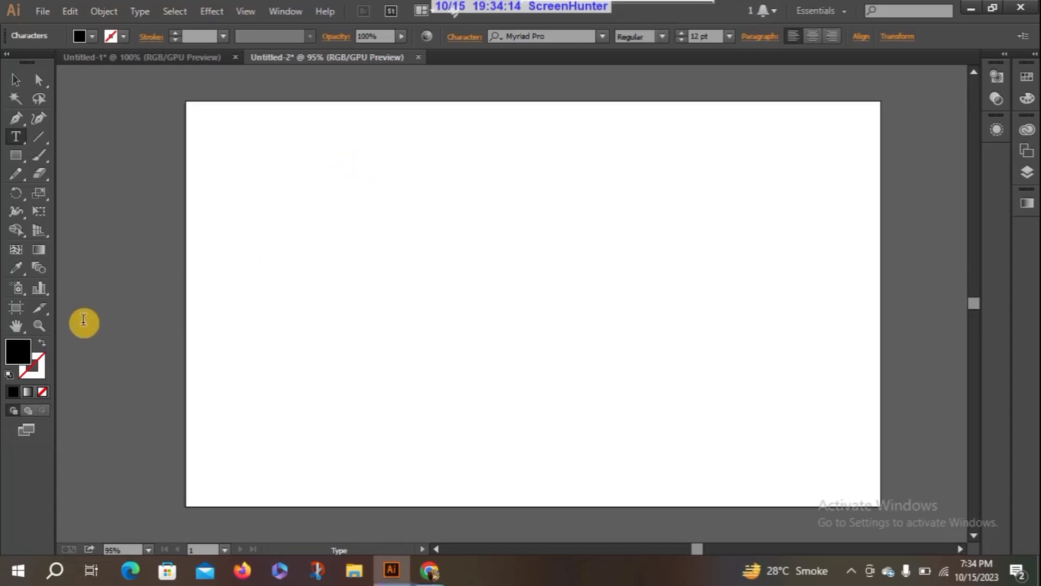
left_click(36, 326)
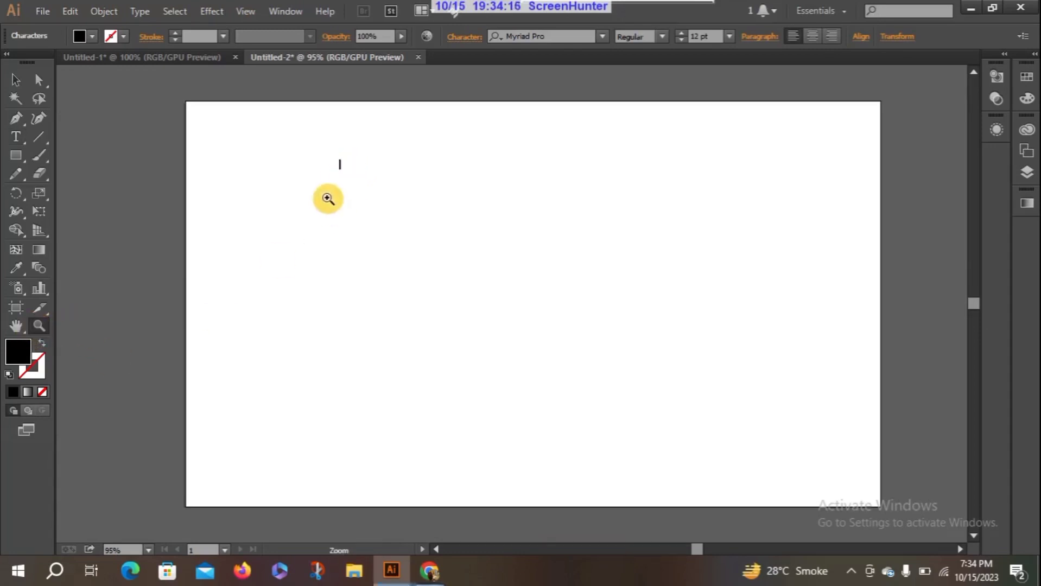
left_click(328, 227)
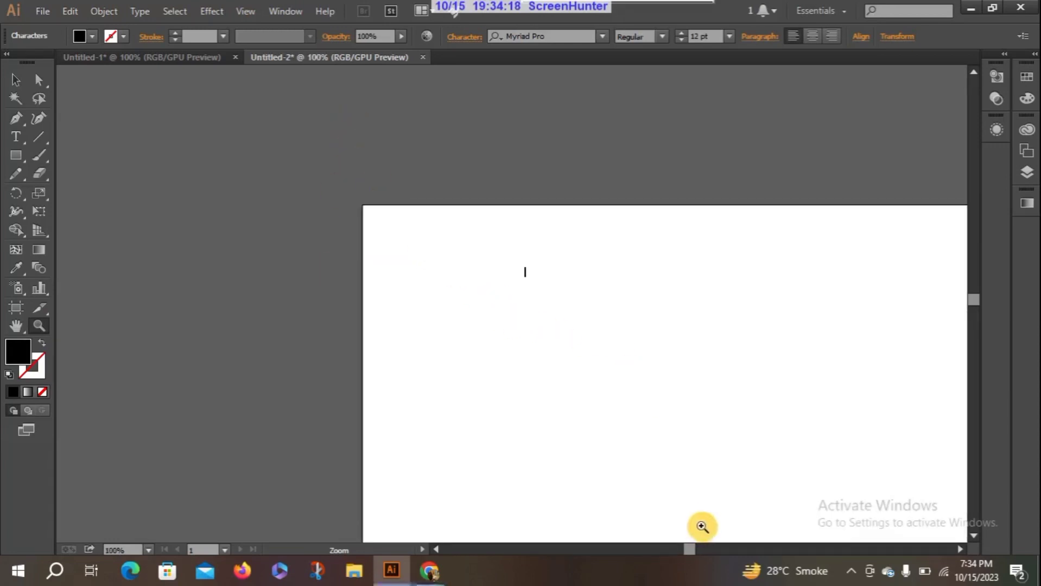
mouse_move(983, 296)
left_mouse_down()
mouse_move(973, 292)
mouse_move(975, 302)
left_mouse_up()
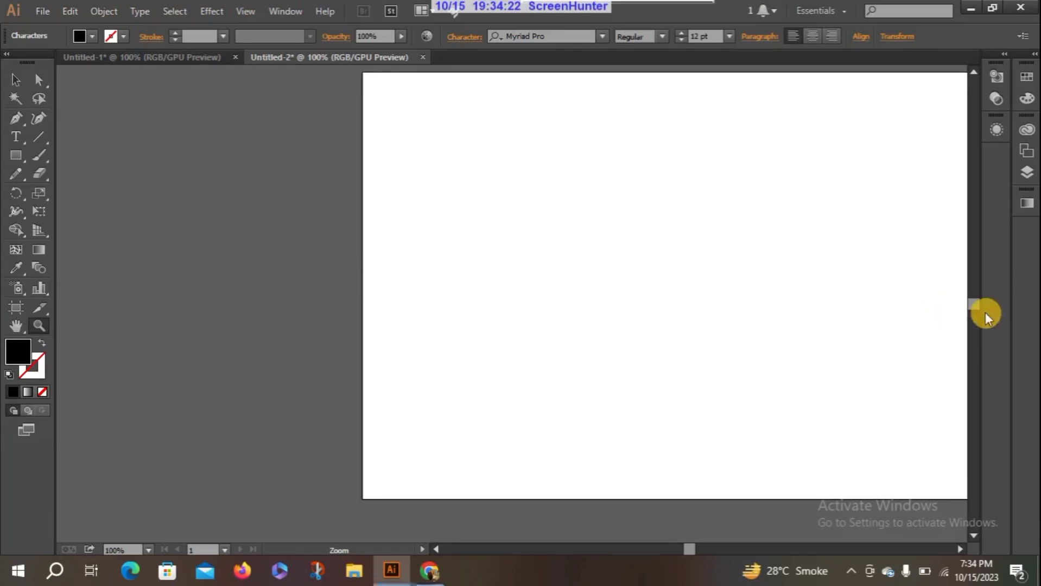
mouse_move(692, 549)
left_mouse_down()
mouse_move(682, 548)
mouse_move(714, 546)
mouse_move(699, 546)
left_mouse_up()
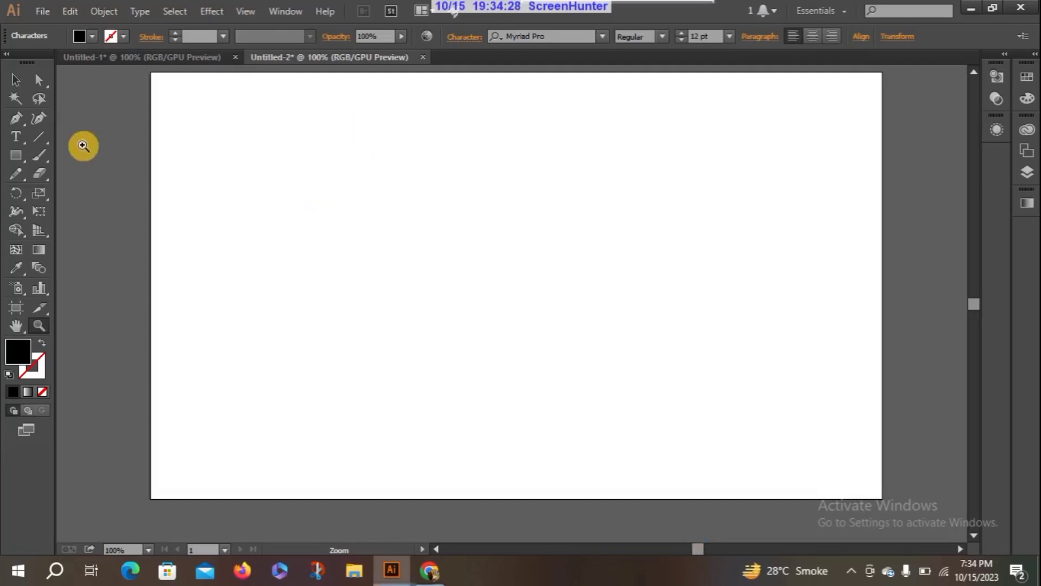
left_click(16, 137)
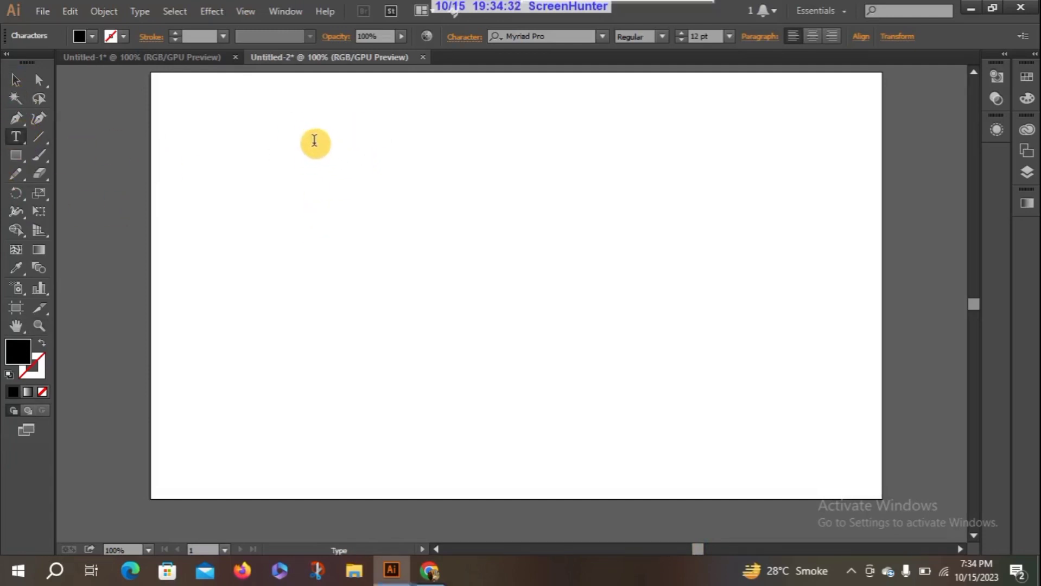
type("fdgdfgbgcntfh")
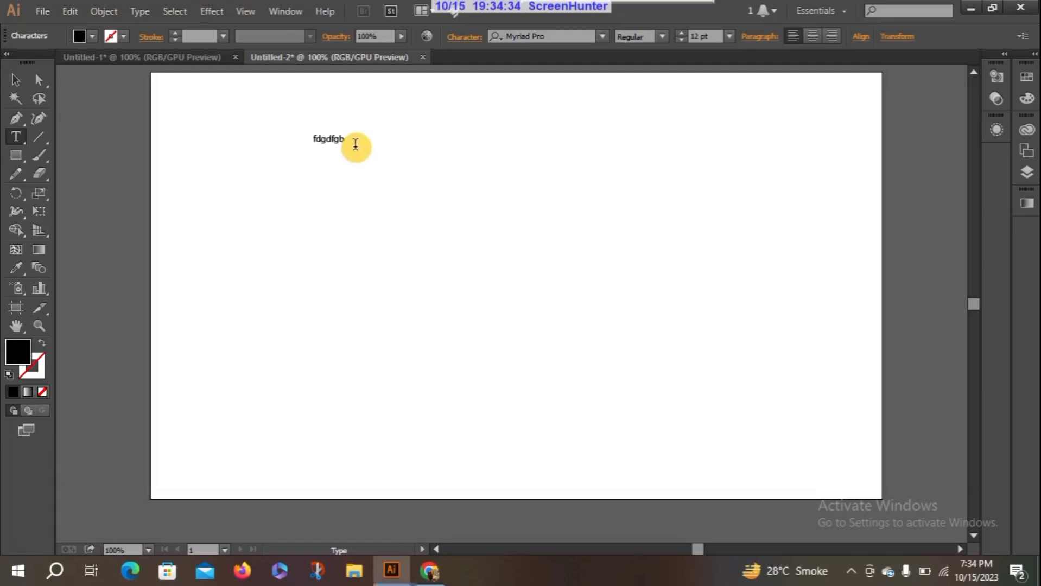
key("BackSpace")
key("BackSpace")
key("BackSpace")
key("BackSpace")
key("BackSpace")
key("BackSpace")
key("BackSpace")
key("BackSpace")
key("BackSpace")
key("BackSpace")
key("BackSpace")
key("BackSpace")
key("BackSpace")
Enter "type text" as the text and select the finished text object
type("type text")
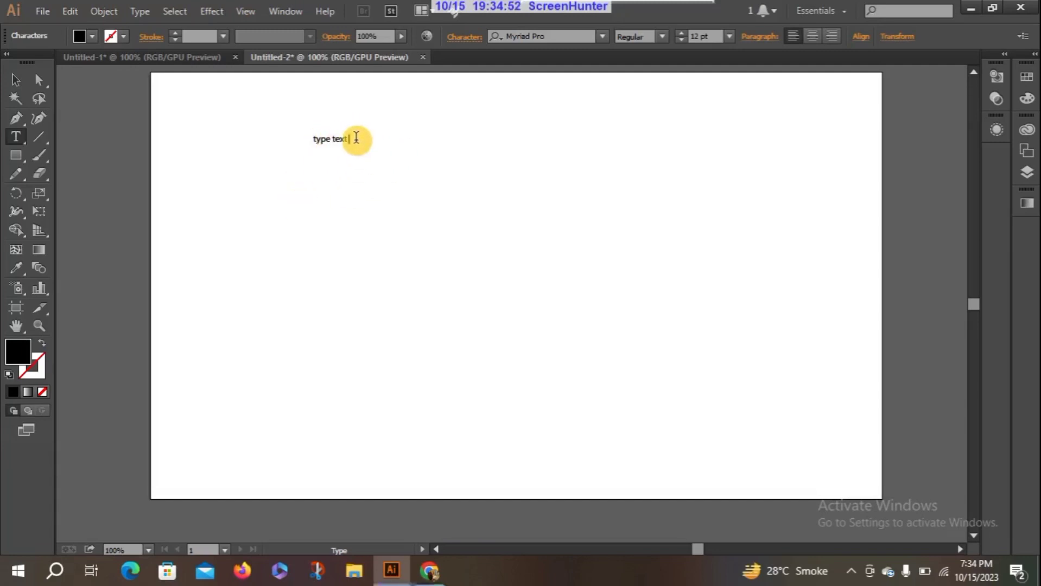
left_click(16, 80)
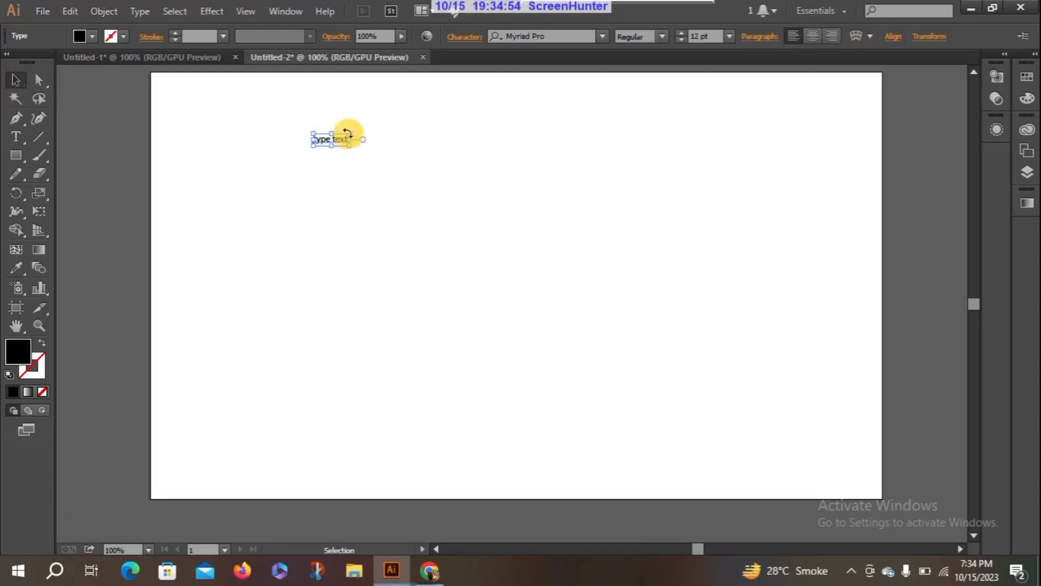
left_click(337, 128)
left_click_drag(299, 120, 371, 165)
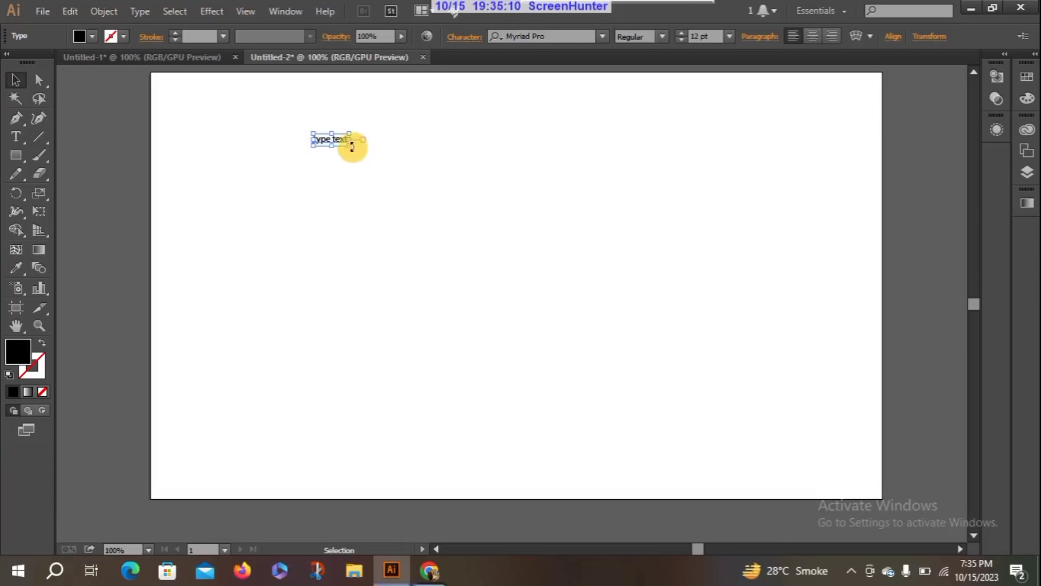
Stretch the text object freely in height and width without keeping its proportions, ending at about 148 pt
left_click_drag(349, 146, 367, 283)
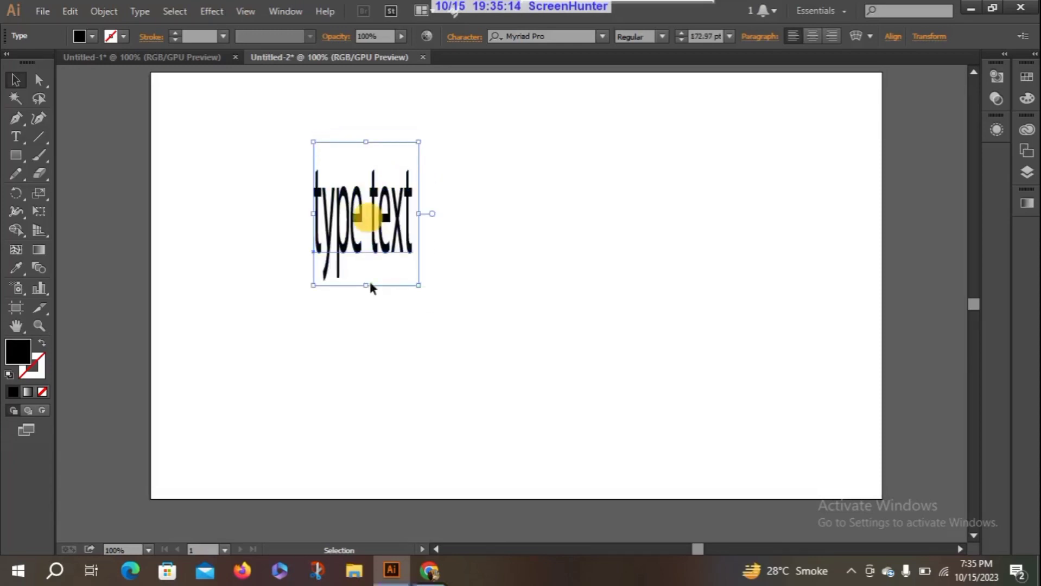
left_click_drag(419, 214, 482, 213)
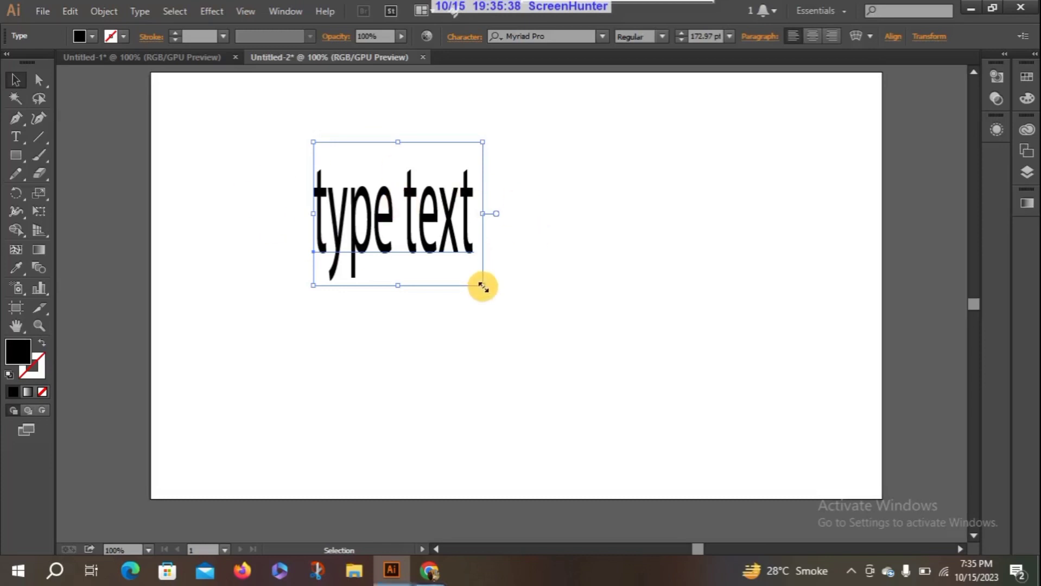
left_click_drag(483, 288, 464, 268)
key("a")
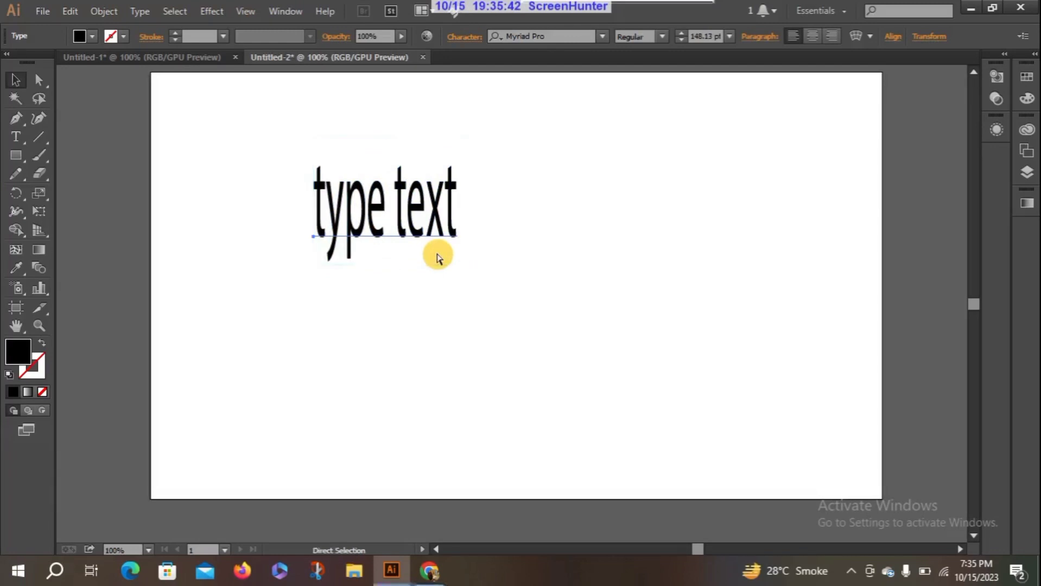
Undo all the free scaling of the text object
key("ctrl+z")
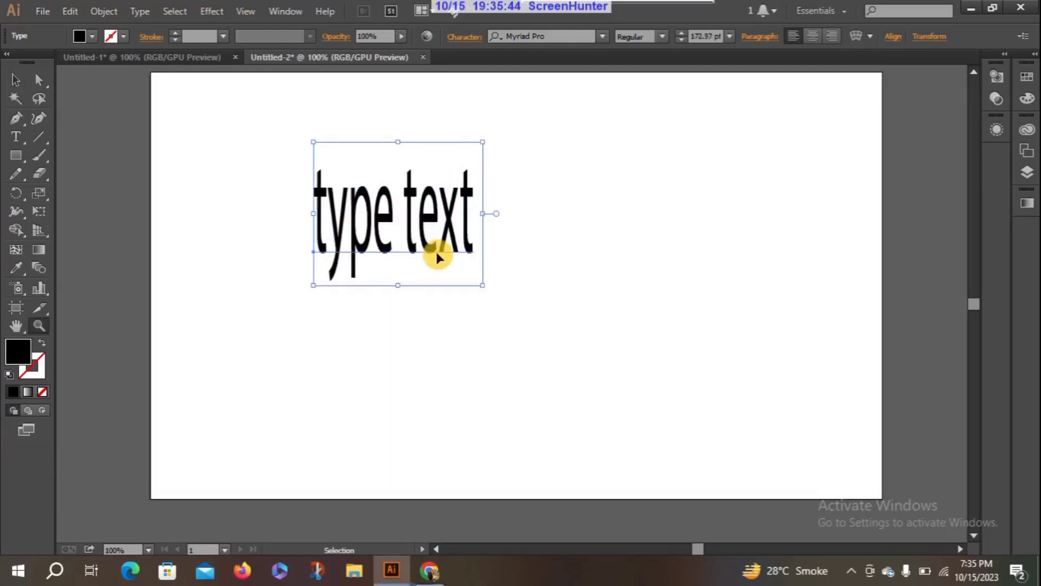
key("ctrl+z")
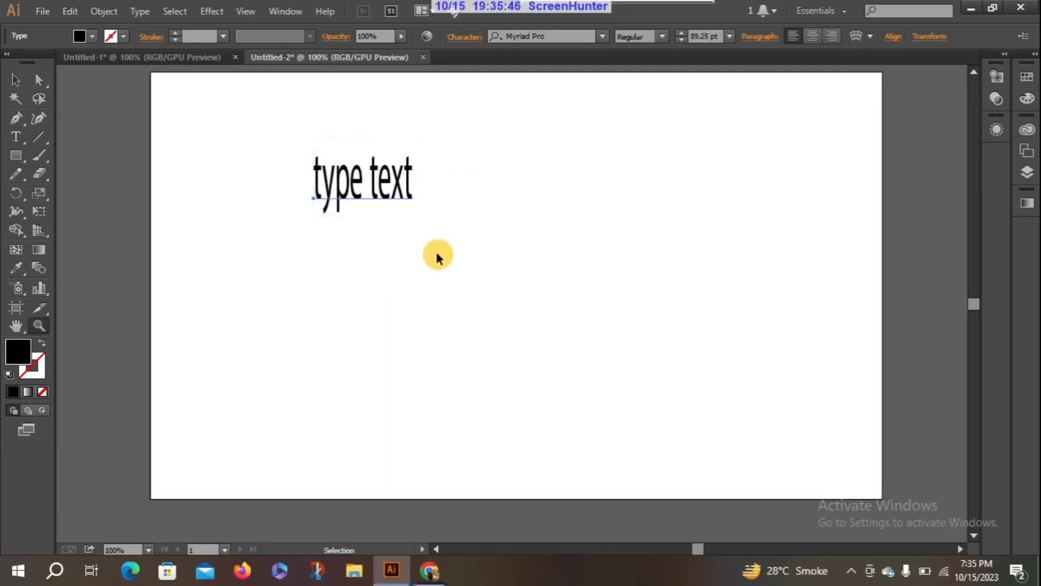
key("ctrl+z")
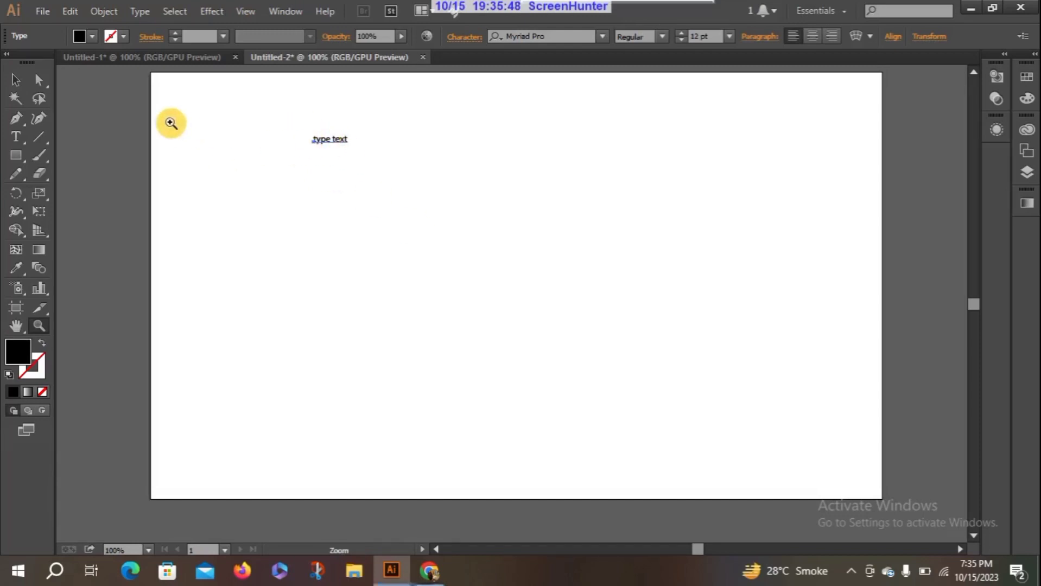
Enlarge the text object proportionally to about 103 pt and deselect it
left_click(21, 80)
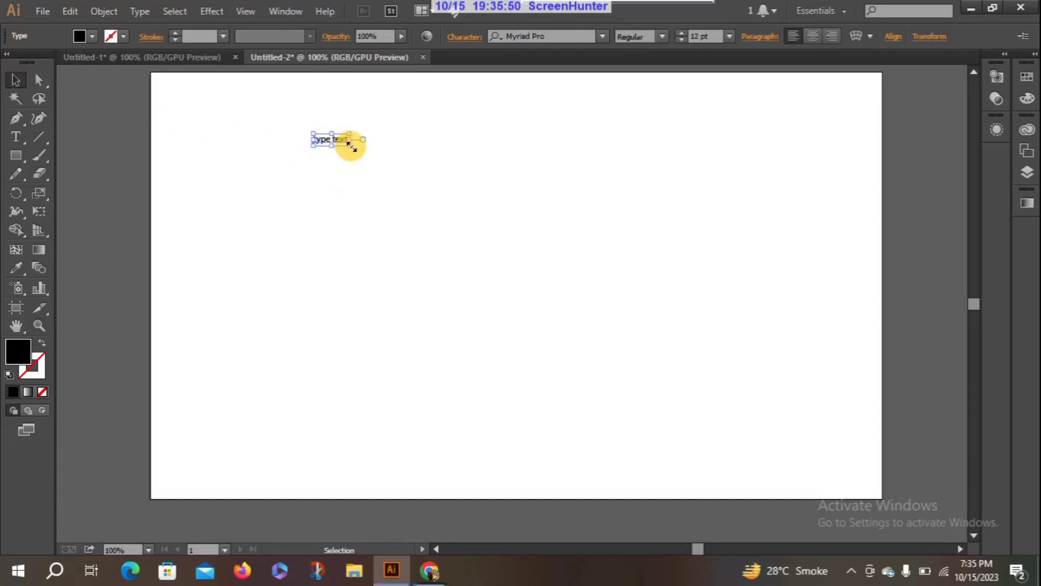
left_click_drag(350, 145, 494, 261)
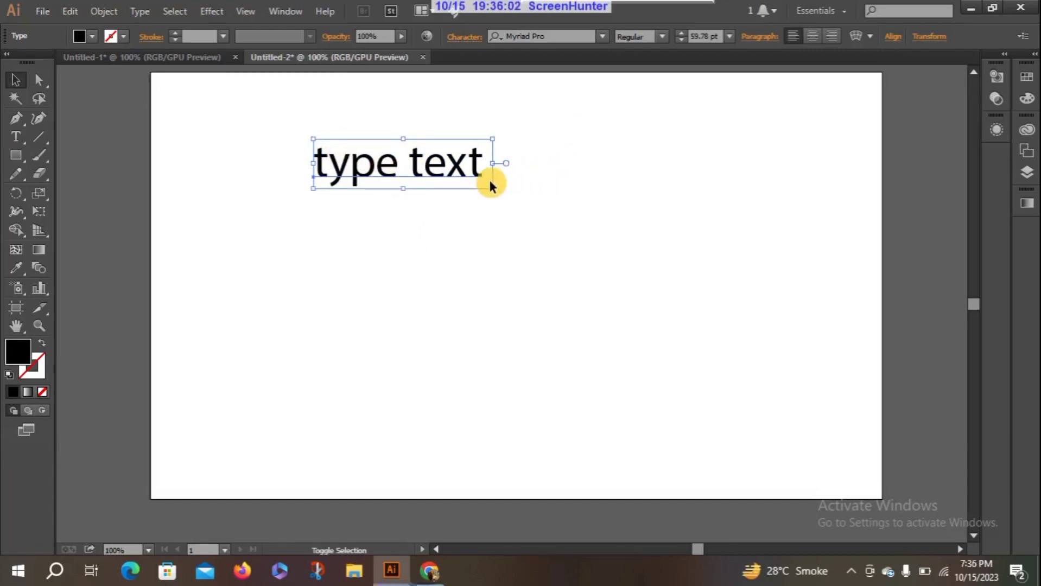
left_click_drag(491, 189, 621, 292)
left_click(489, 295)
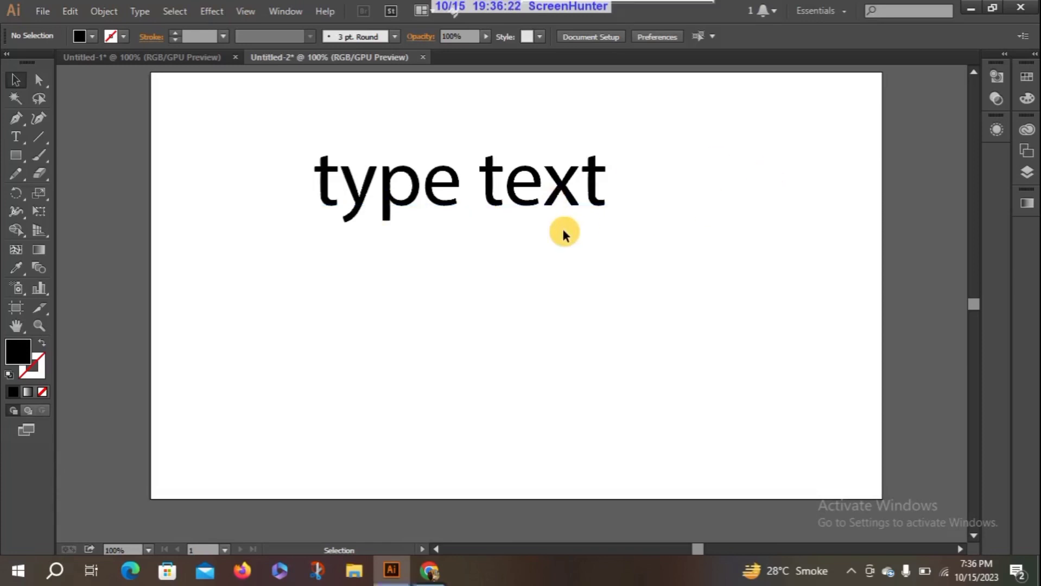
Select the text object and try the fonts Humnst777 BlkCn BT Black and Kaufmann BT on it
left_click(418, 179)
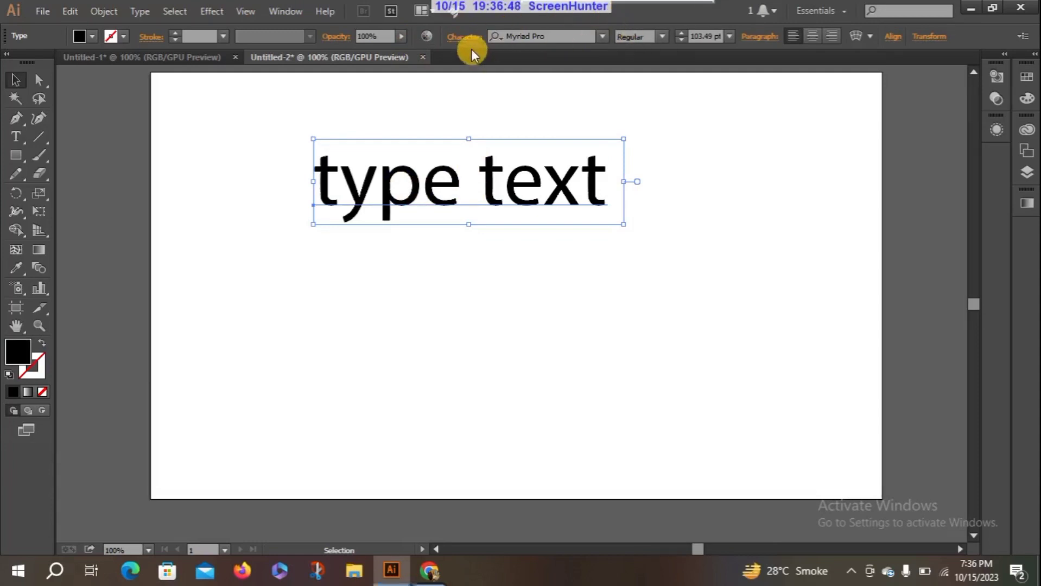
left_click(604, 36)
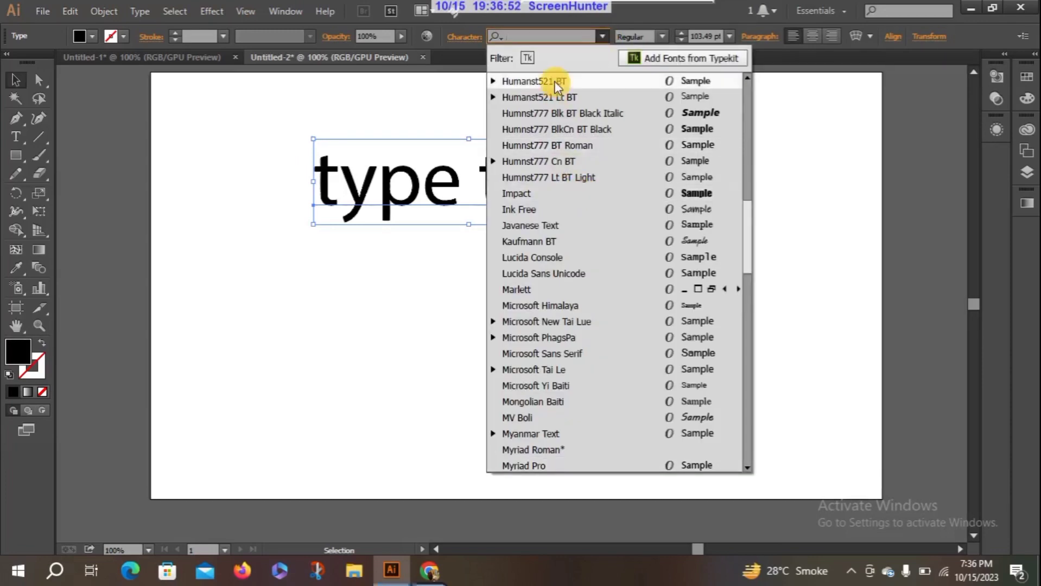
left_click(582, 134)
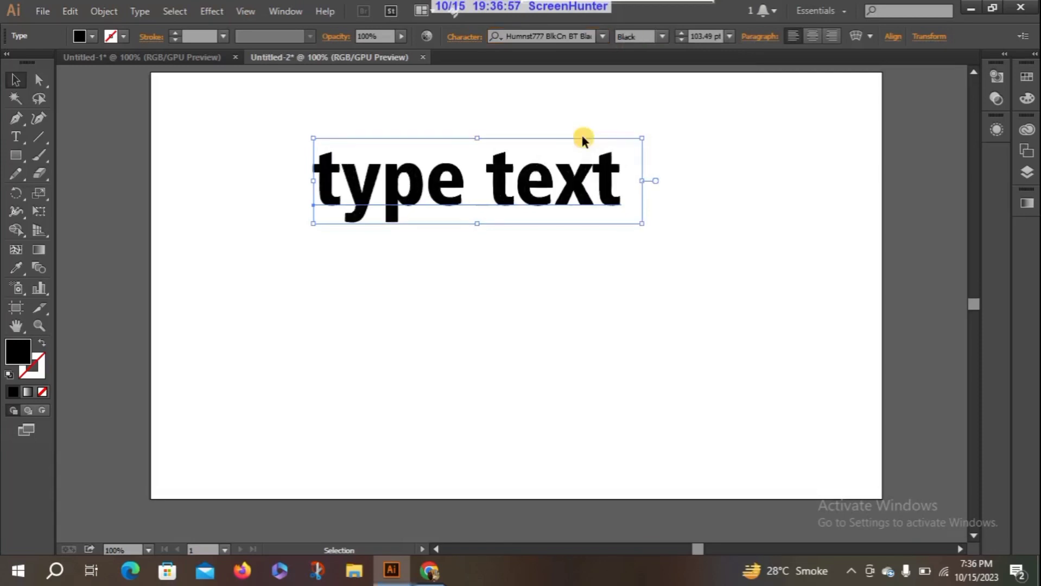
left_click(604, 37)
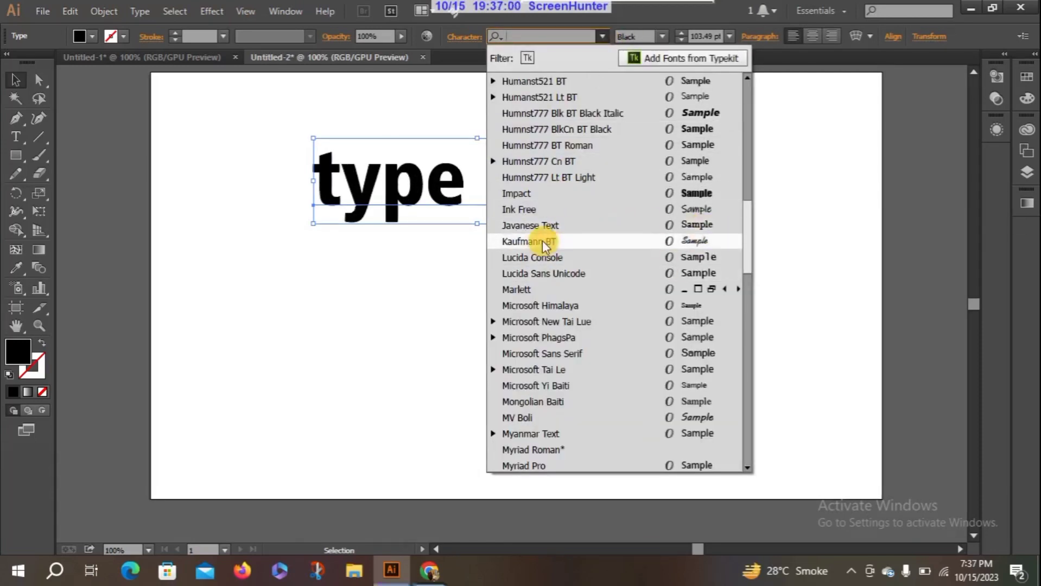
left_click(542, 241)
Try the fonts Microsoft Himalaya, Microsoft Tai Le and MV Boli on the selected text
left_click(603, 37)
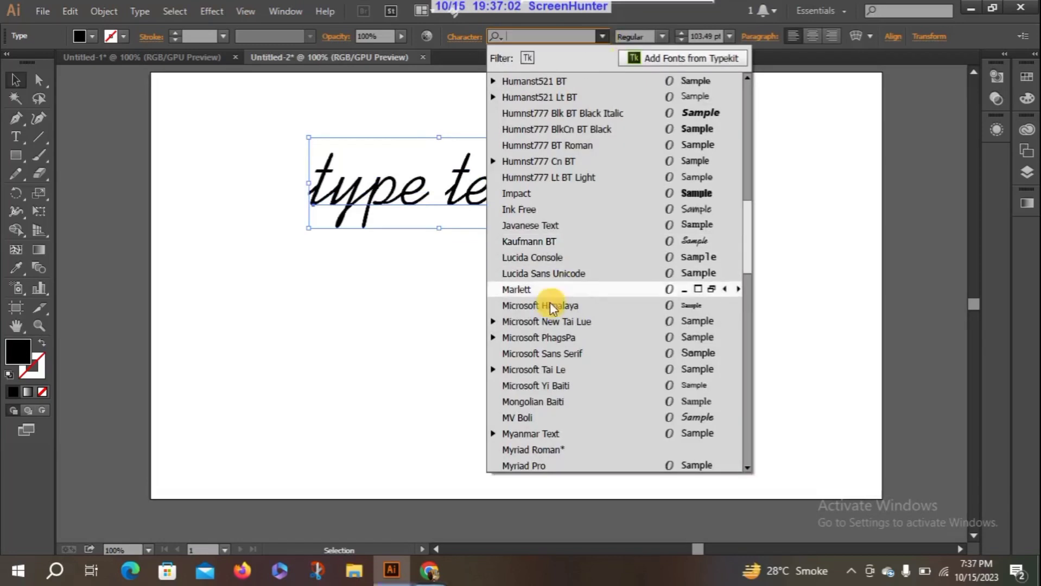
left_click(550, 305)
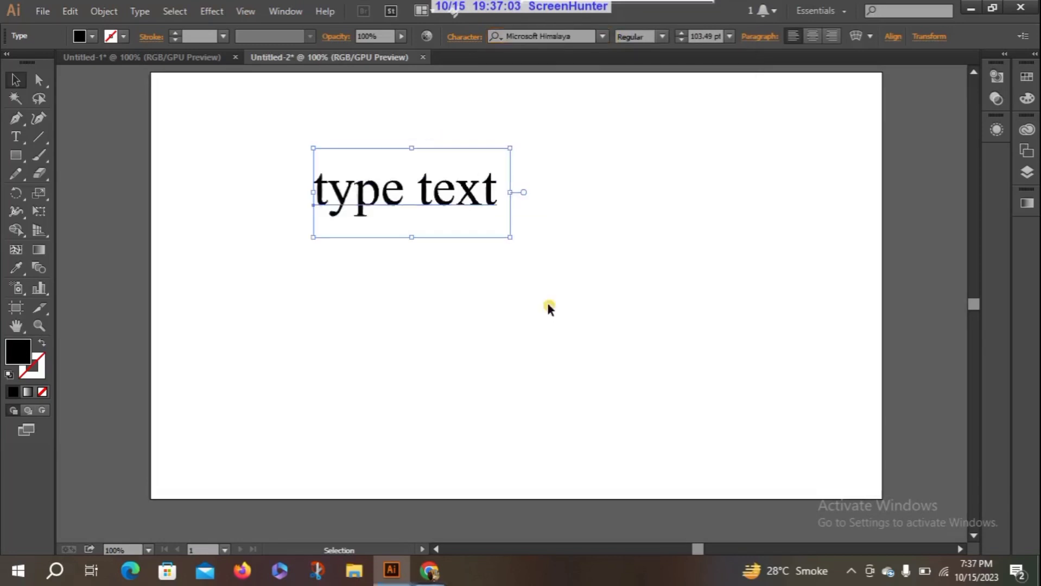
left_click(602, 37)
left_click(519, 374)
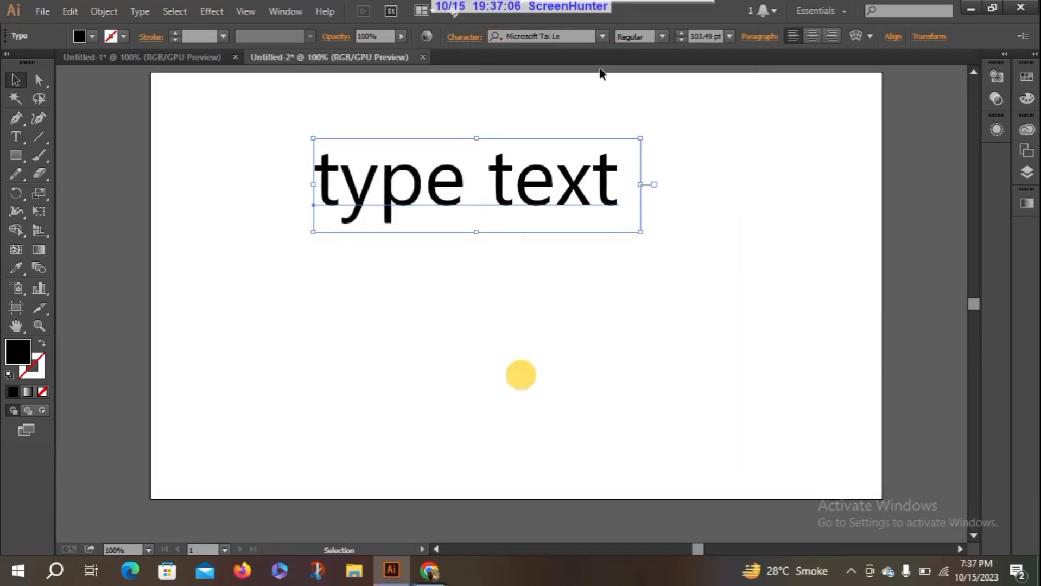
left_click(602, 36)
left_click(537, 418)
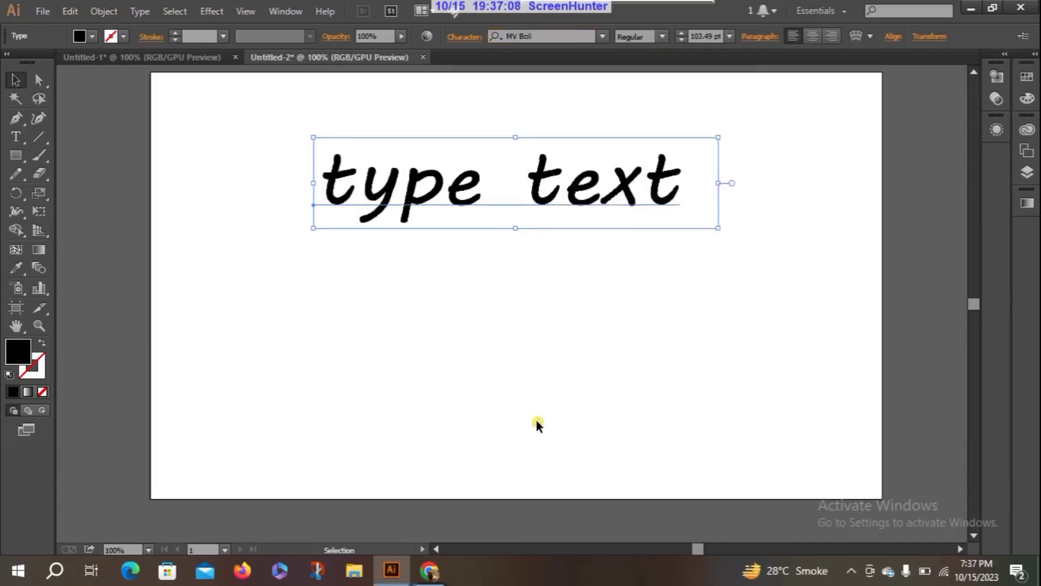
Try the font Segoe Script on the selected text
left_click(603, 38)
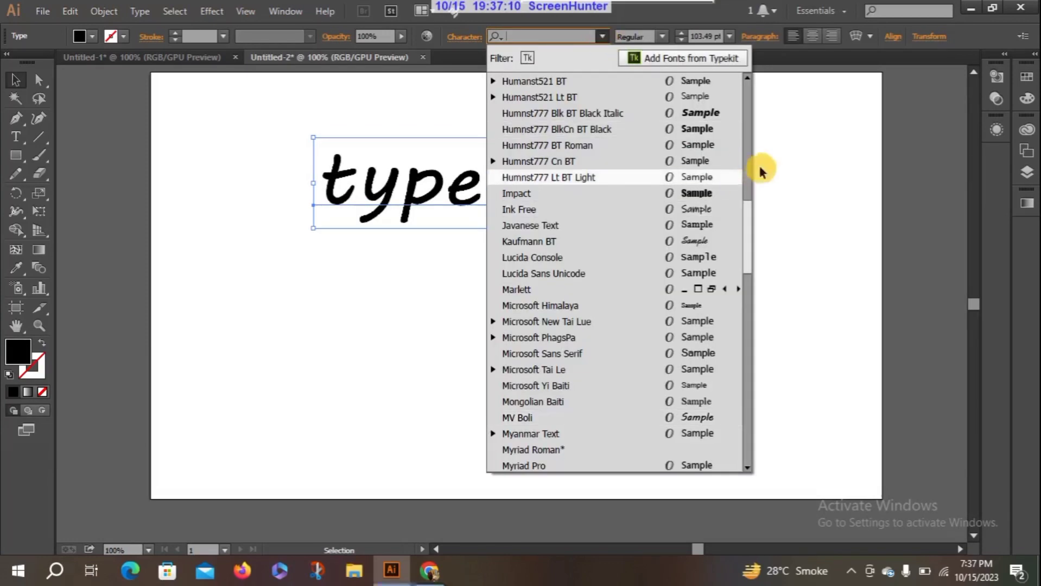
left_click(749, 226)
left_click(561, 283)
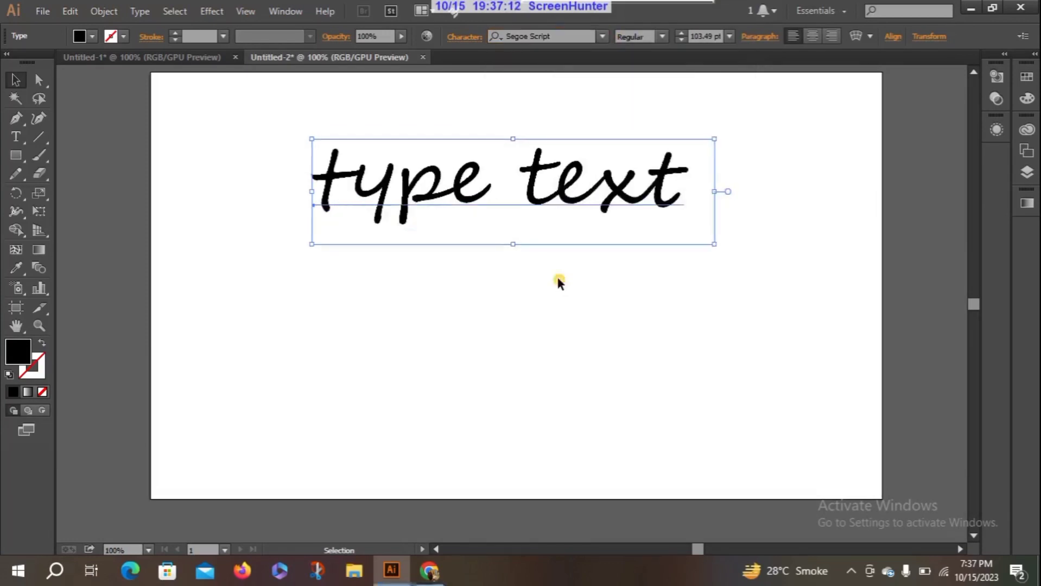
Change the font of the selected text to Yu Gothic UI
left_click(601, 37)
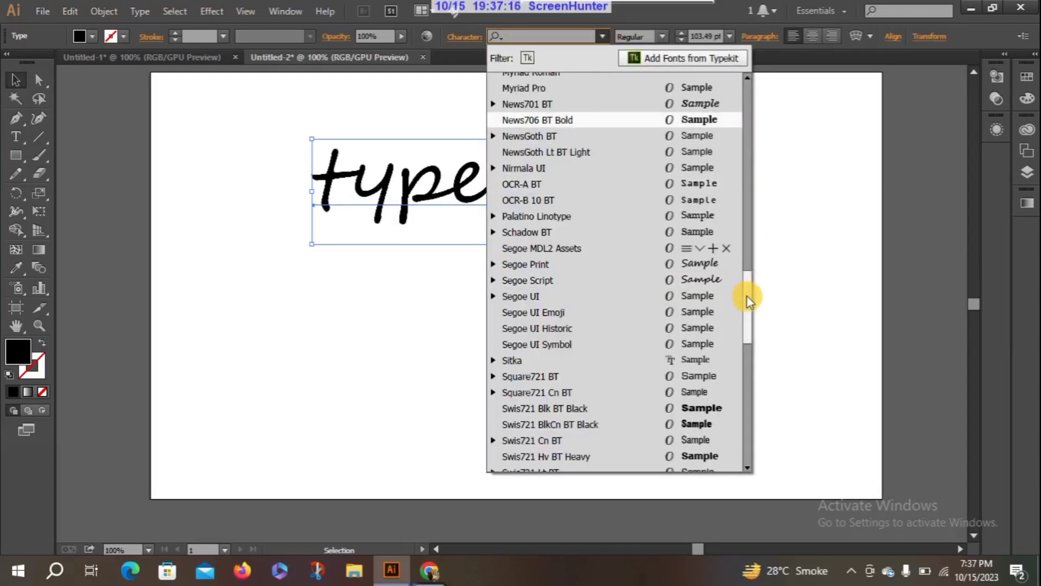
left_click_drag(747, 297, 750, 331)
scroll(750, 332, "down", 5)
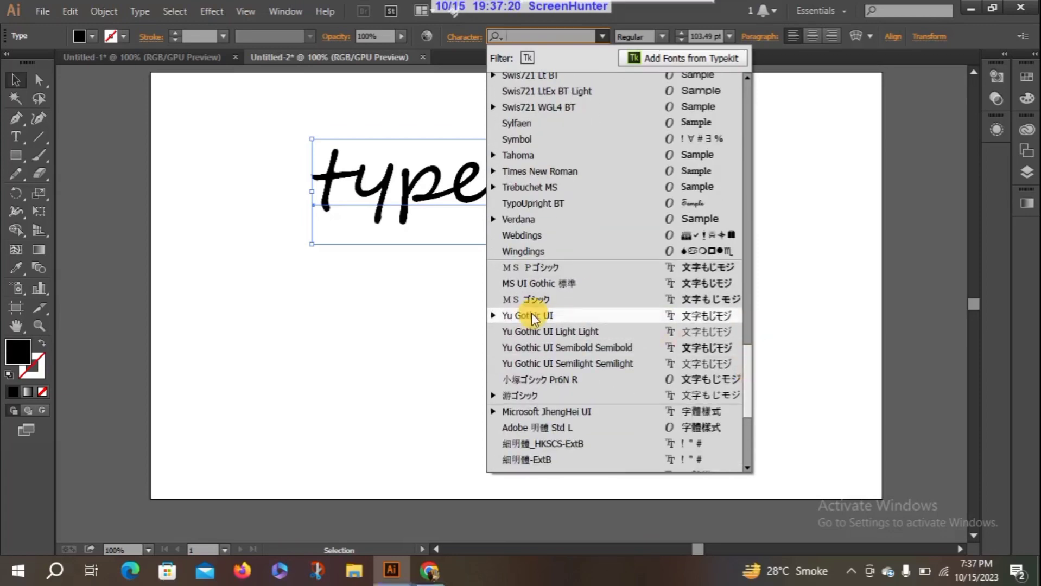
left_click(531, 313)
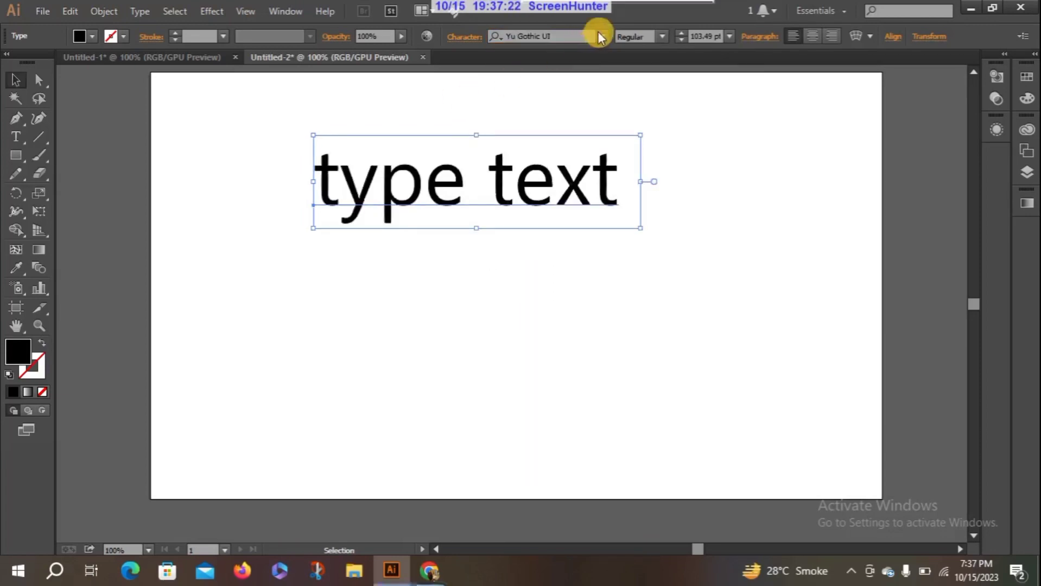
Try the fonts GeoSlab703 Md BT and Arial on the selected text
left_click(599, 34)
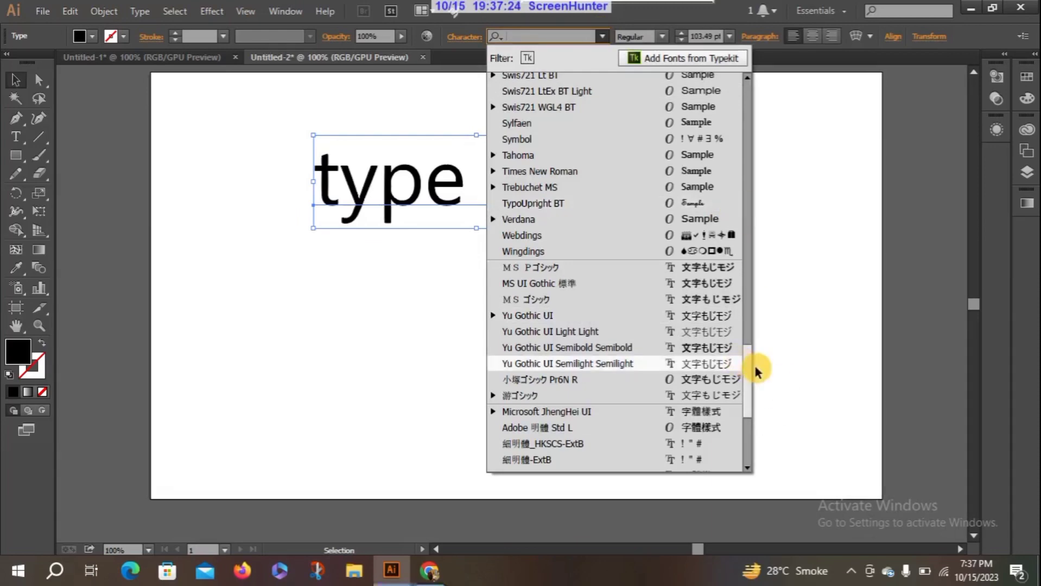
left_click_drag(755, 366, 746, 194)
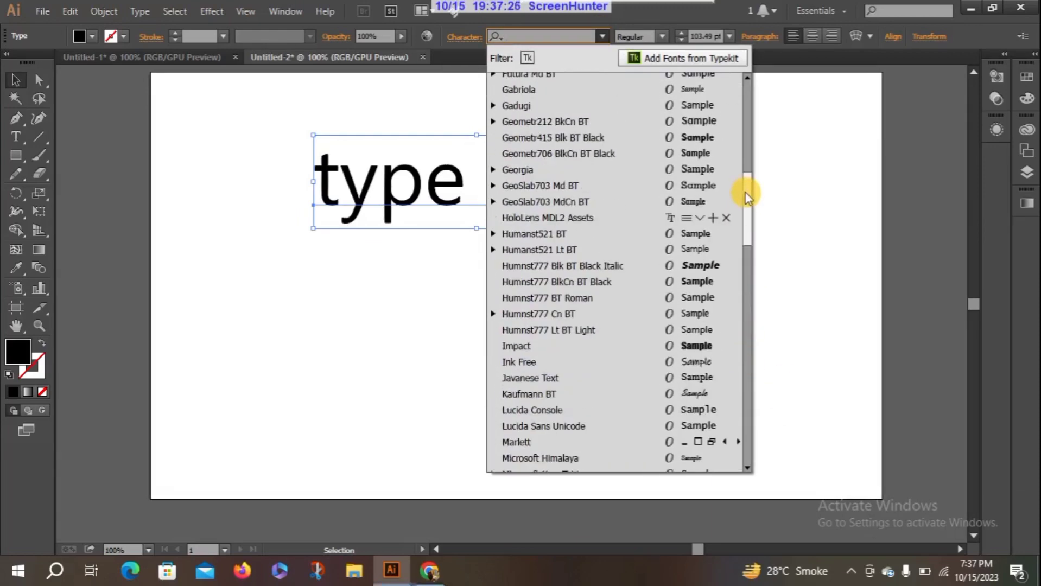
left_click(501, 183)
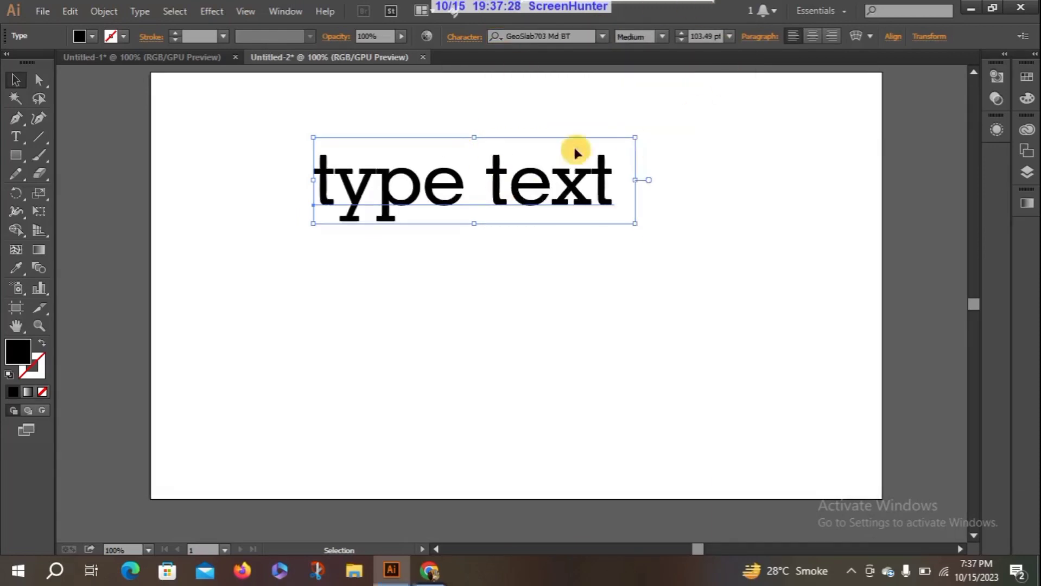
left_click(604, 42)
left_click_drag(752, 185, 743, 106)
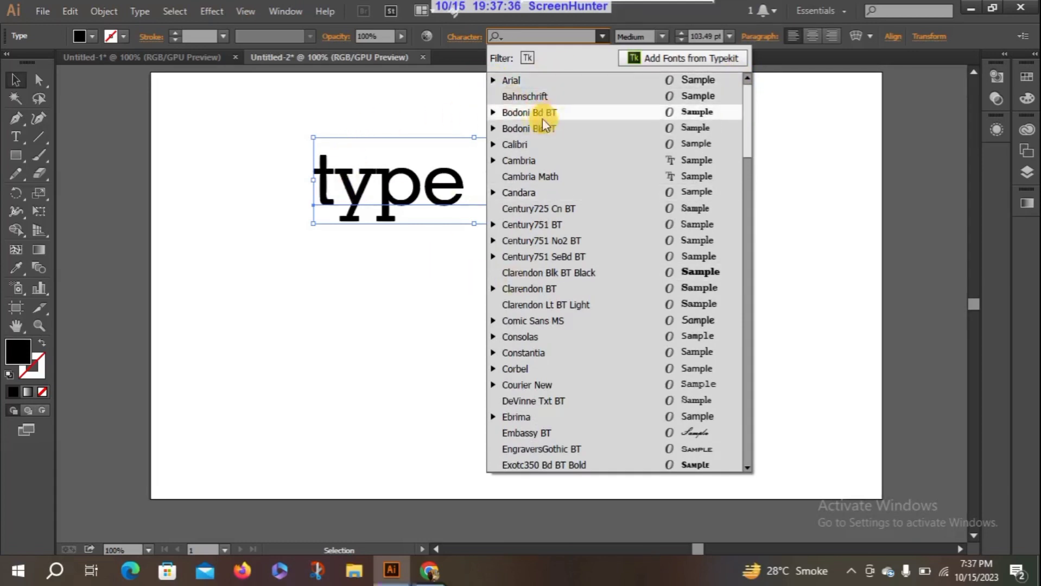
left_click(511, 82)
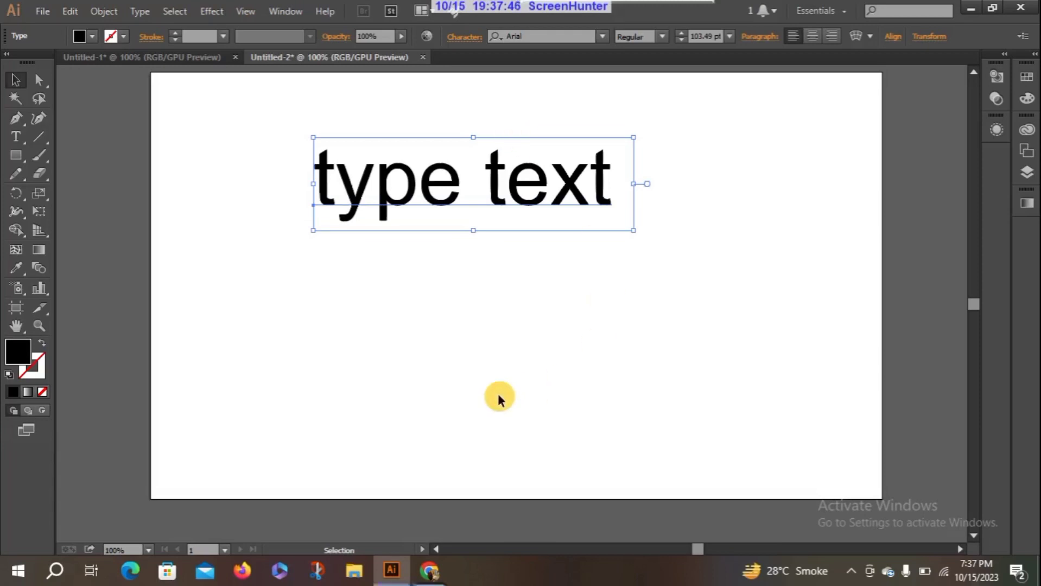
Look through the available fonts and the styles offered for Arial, picking Arial again for the selected text
left_click(603, 37)
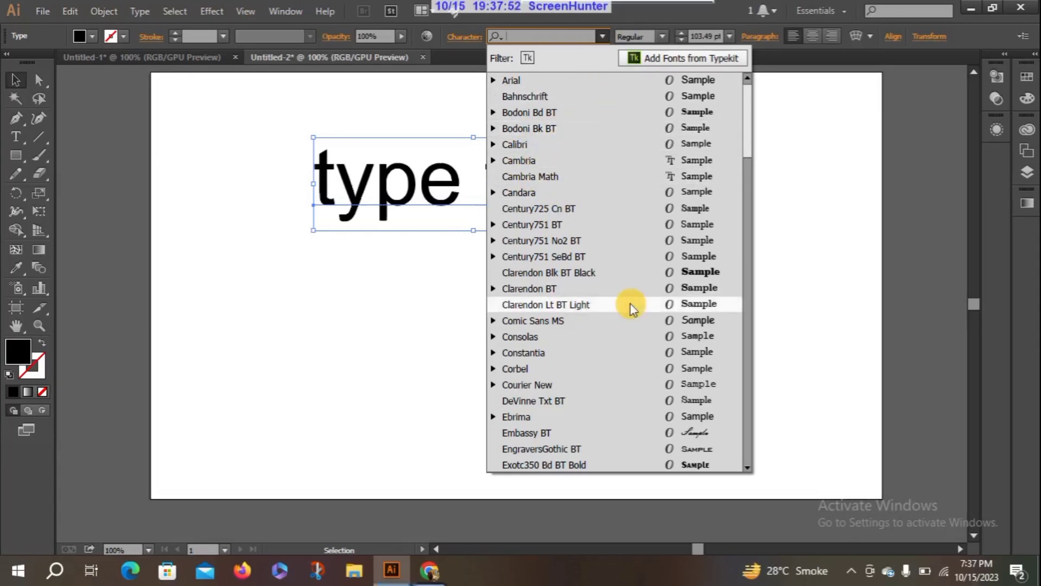
left_click(603, 36)
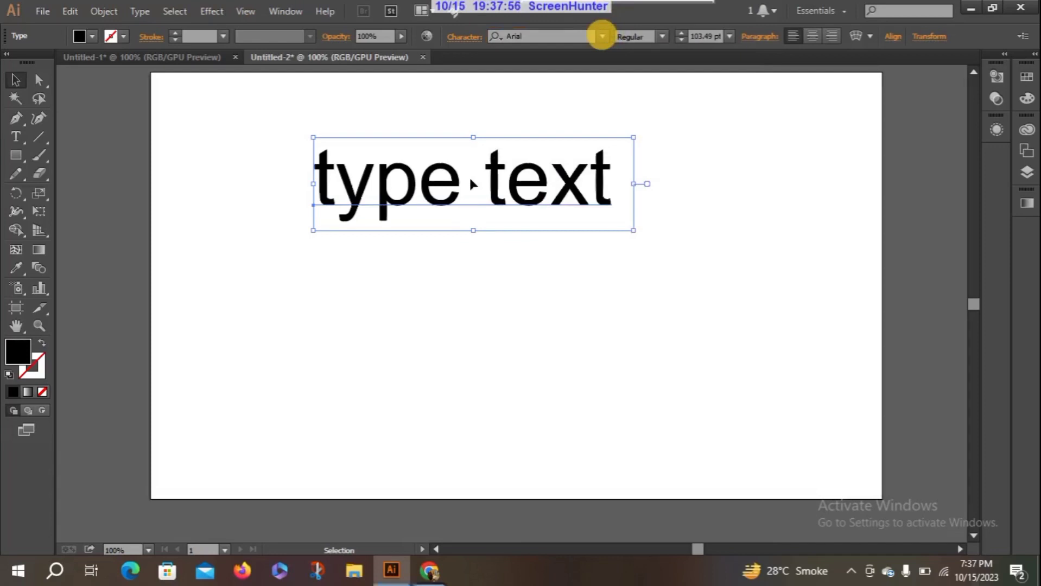
left_click(660, 35)
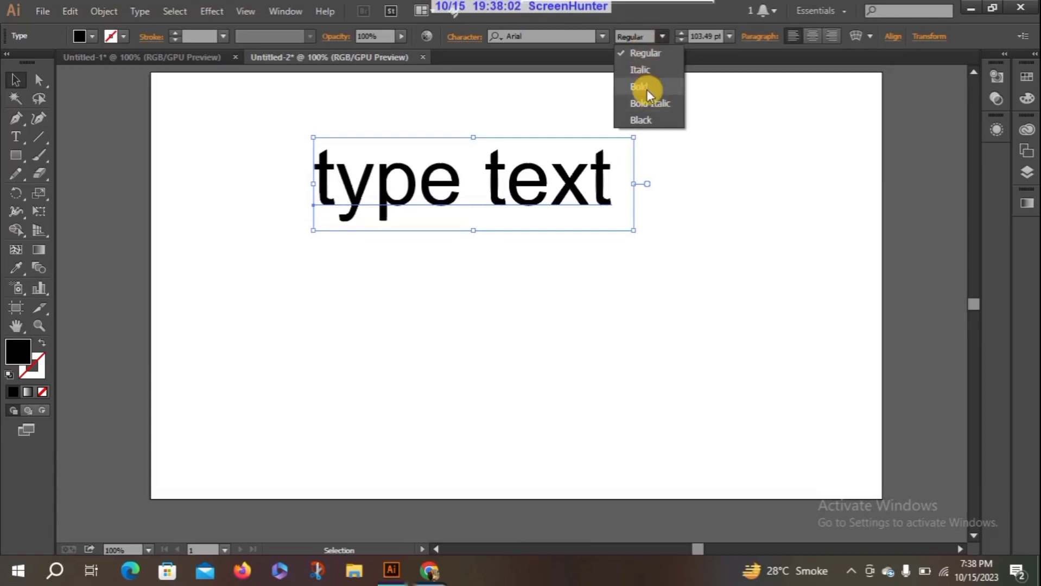
left_click(603, 36)
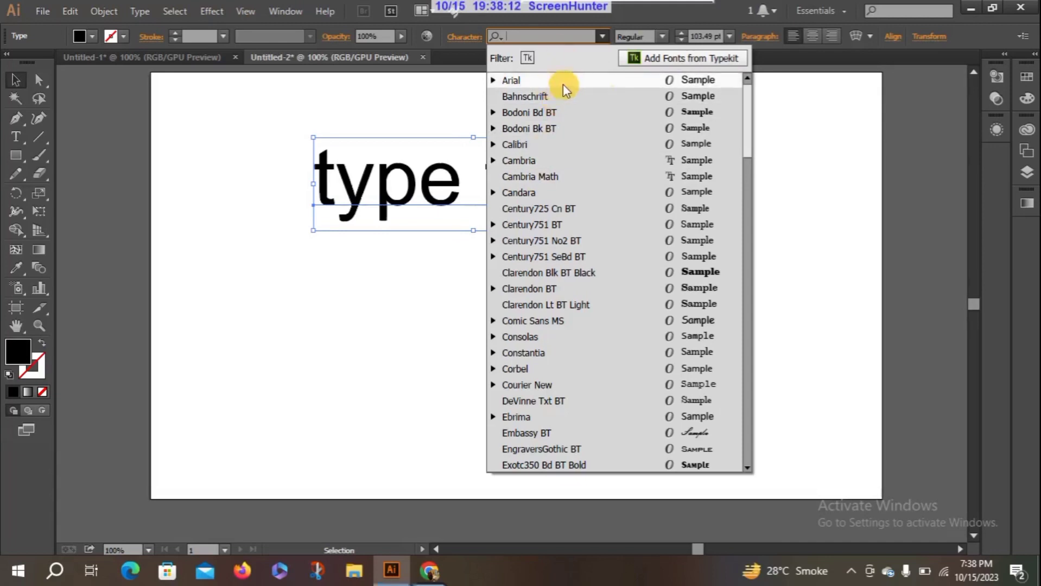
left_click(649, 36)
left_click(661, 36)
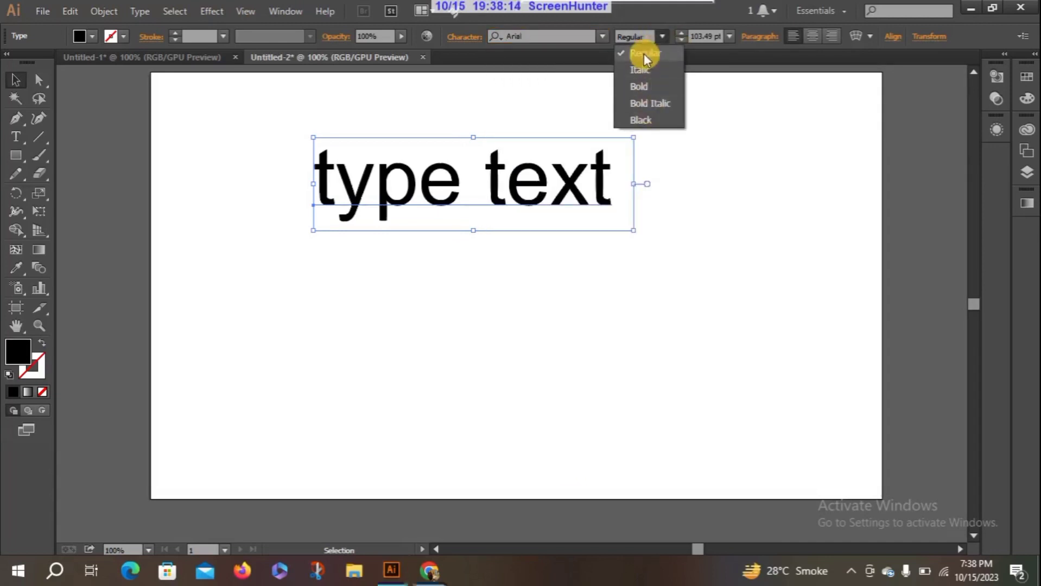
left_click(603, 35)
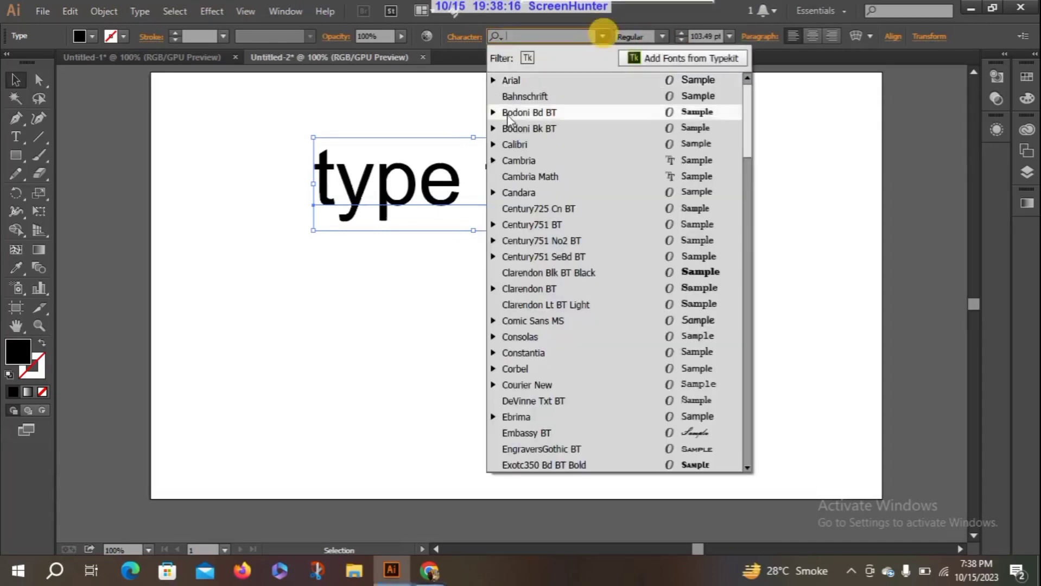
left_click(517, 80)
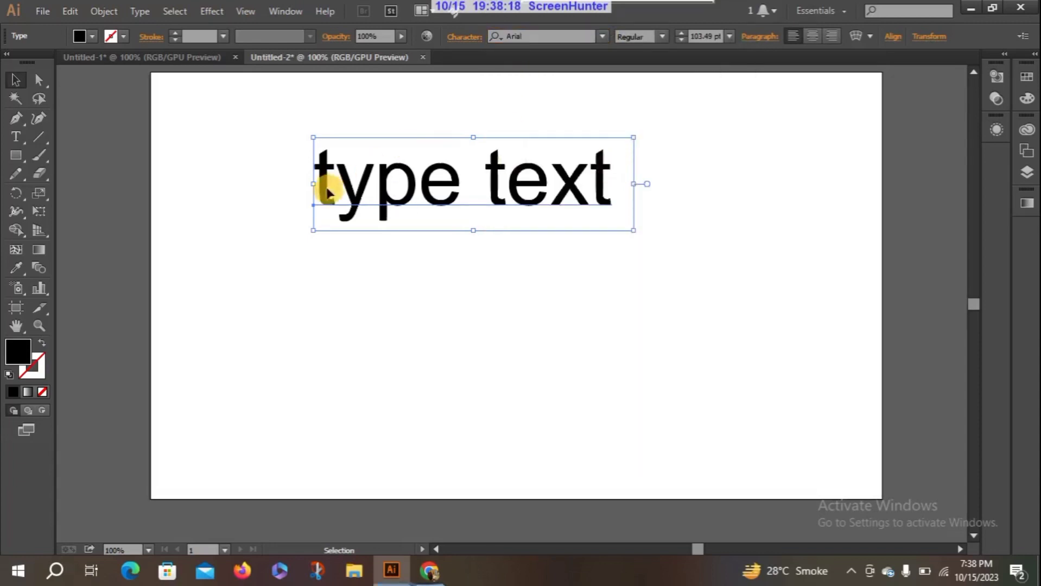
Try Arial's Italic, Bold, Bold Italic and Black styles on the text, and return it to Regular
left_click(663, 36)
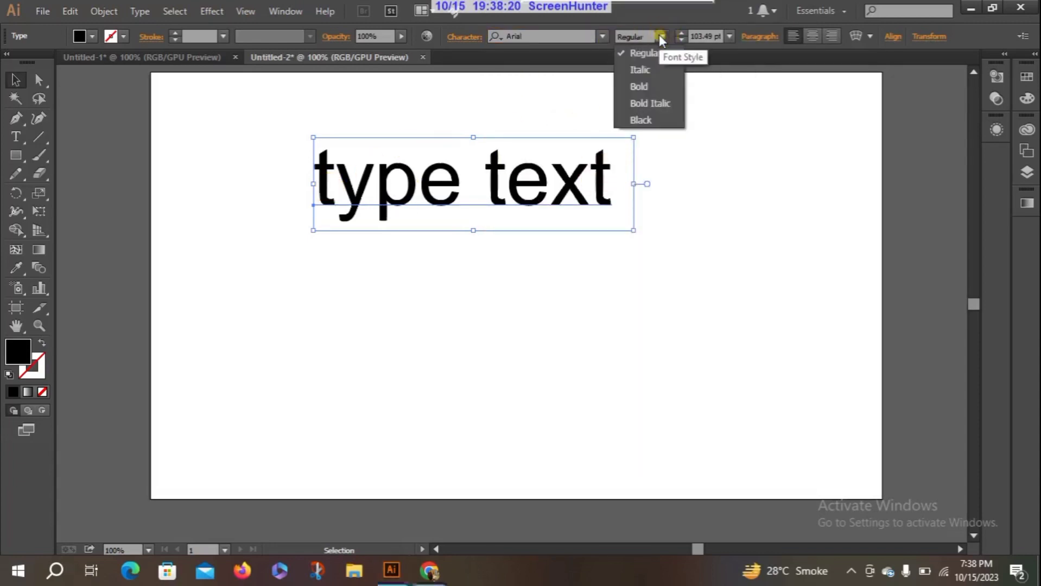
left_click(646, 71)
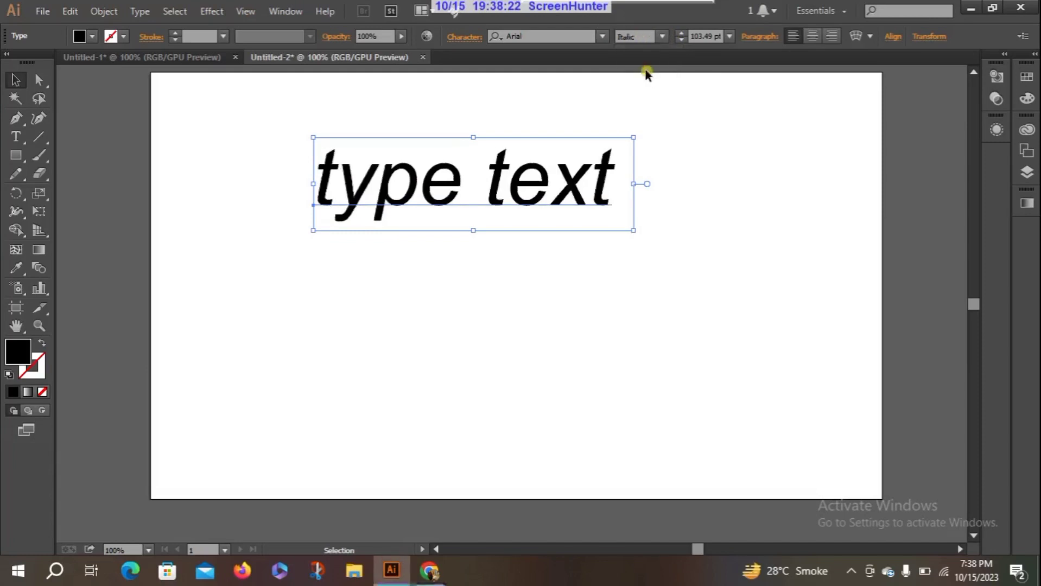
left_click(664, 36)
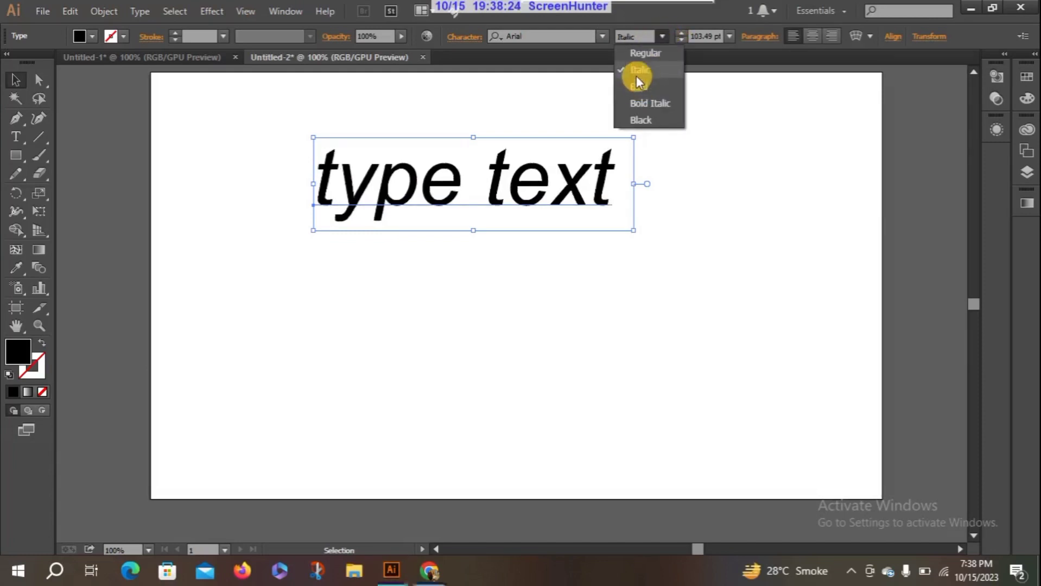
left_click(637, 83)
left_click(661, 35)
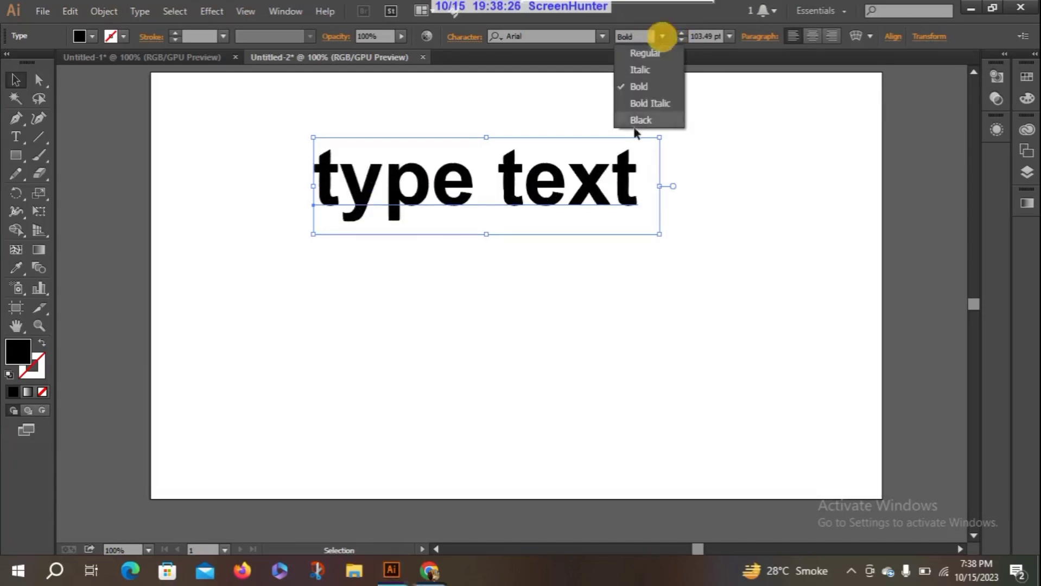
left_click(639, 101)
left_click(662, 36)
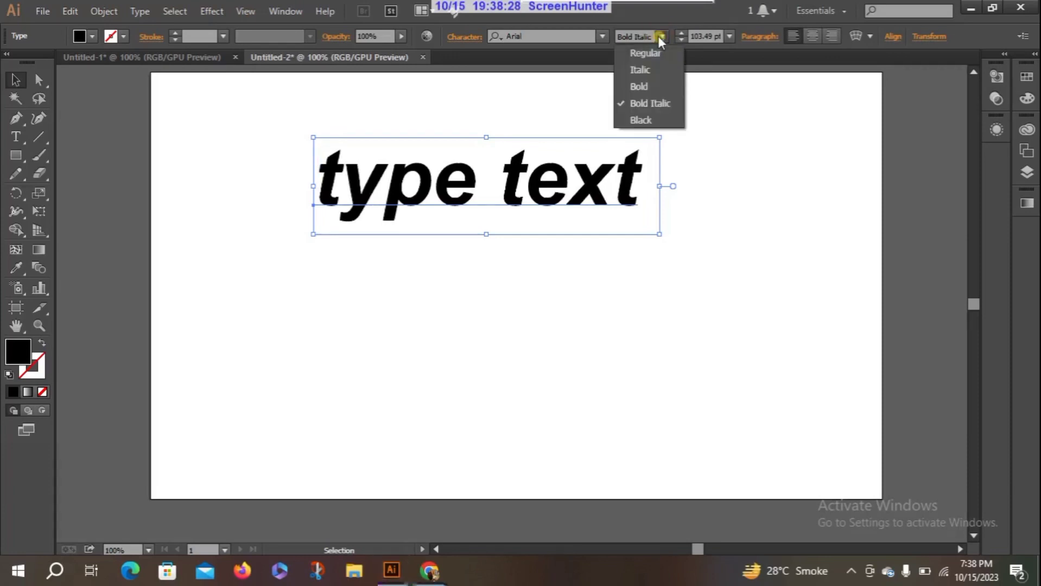
left_click(652, 111)
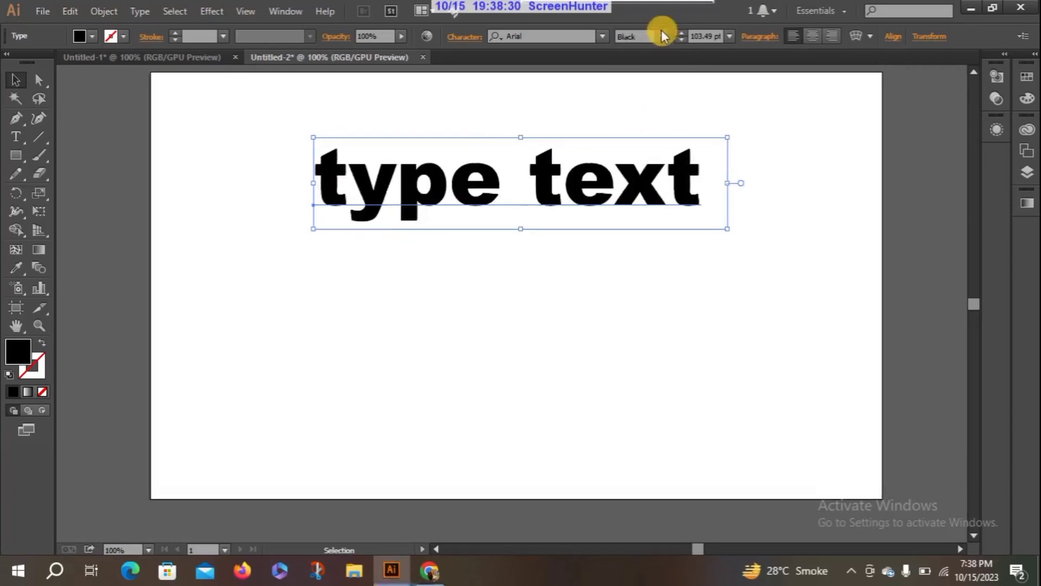
left_click(662, 35)
left_click(640, 57)
left_click(511, 172)
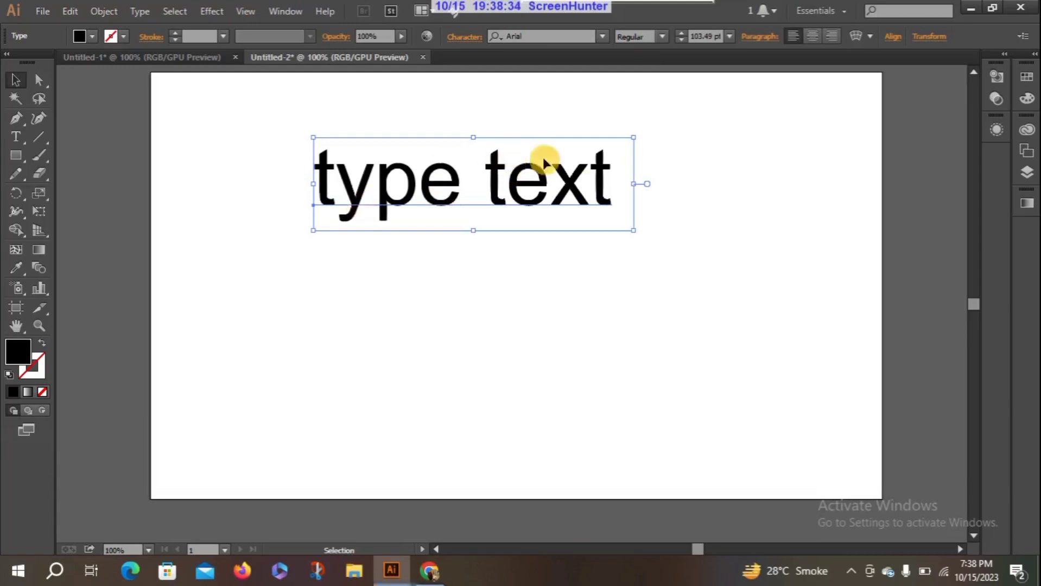
Try the font Candara on the text in its Light Italic and Light styles
left_click(602, 36)
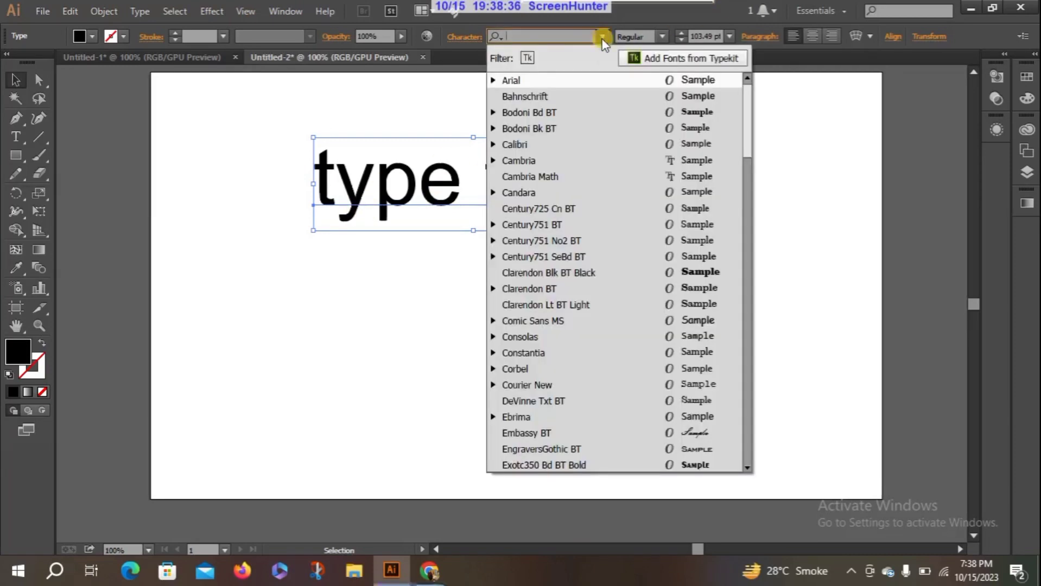
left_click(535, 194)
left_click(662, 37)
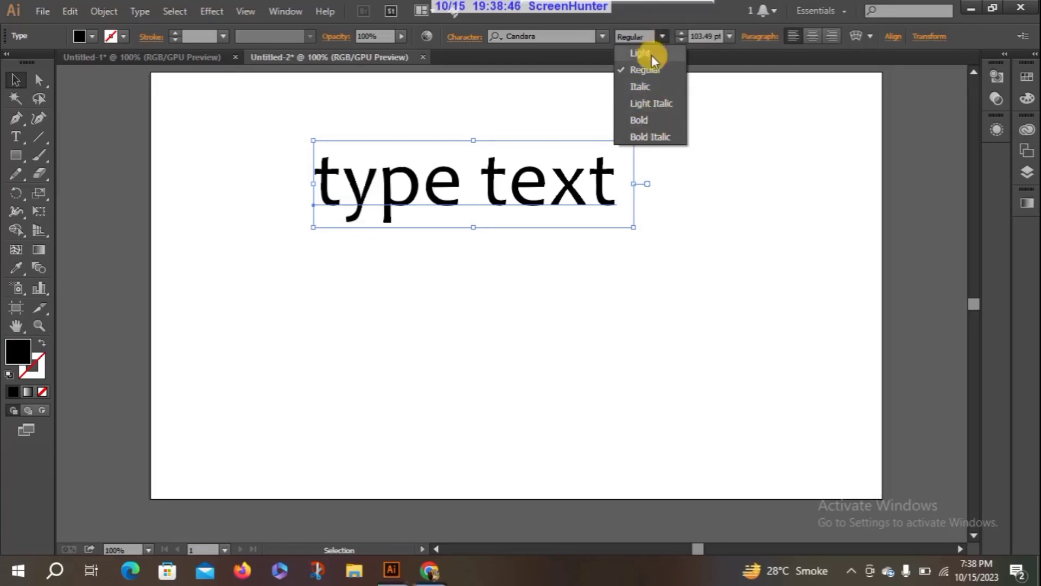
left_click(646, 104)
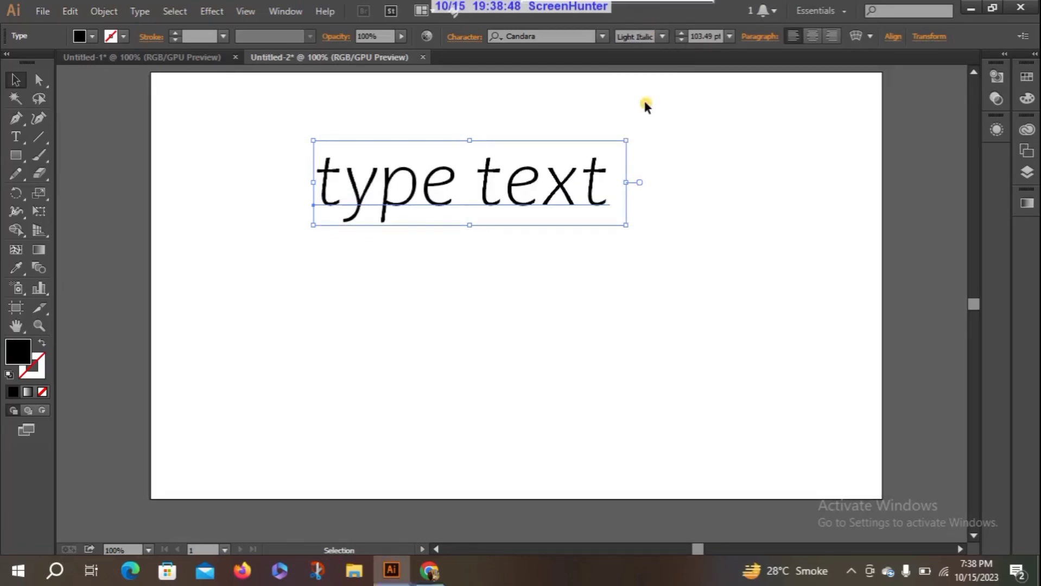
left_click(659, 35)
left_click(653, 56)
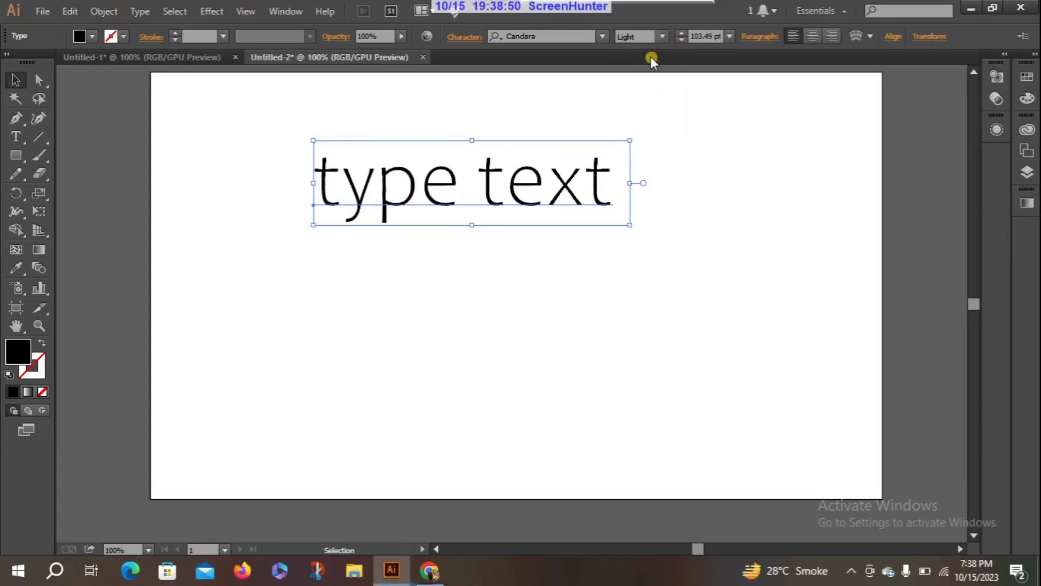
Try the font Constantia on the text and check which styles it offers
left_click(601, 36)
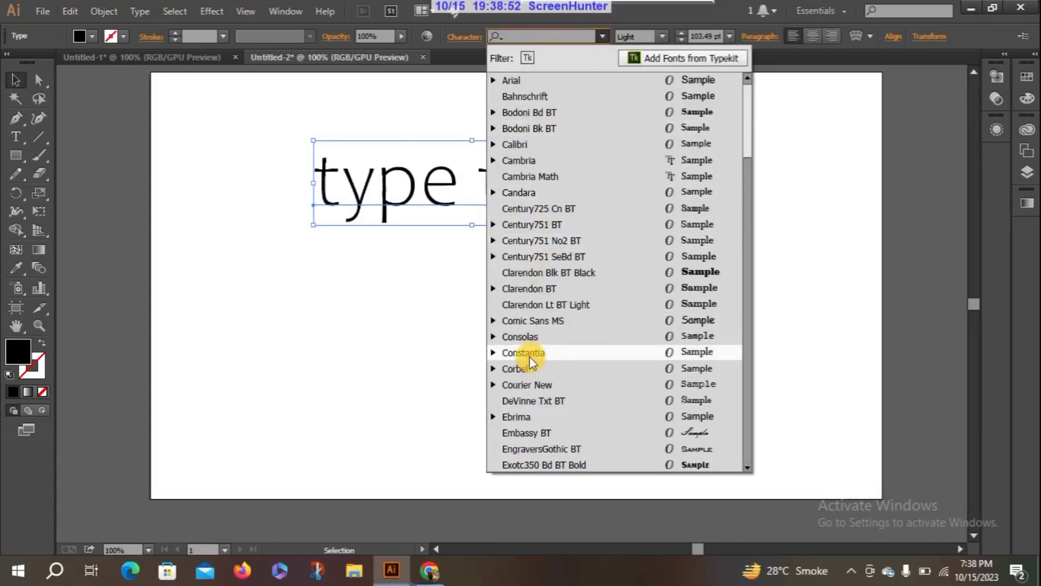
left_click(527, 353)
left_click(662, 36)
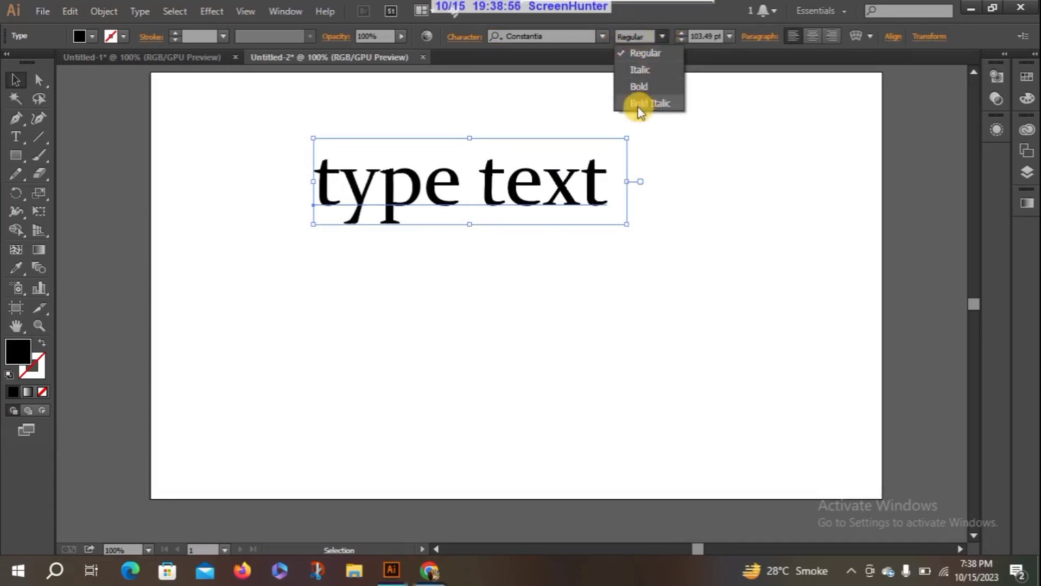
left_click(659, 37)
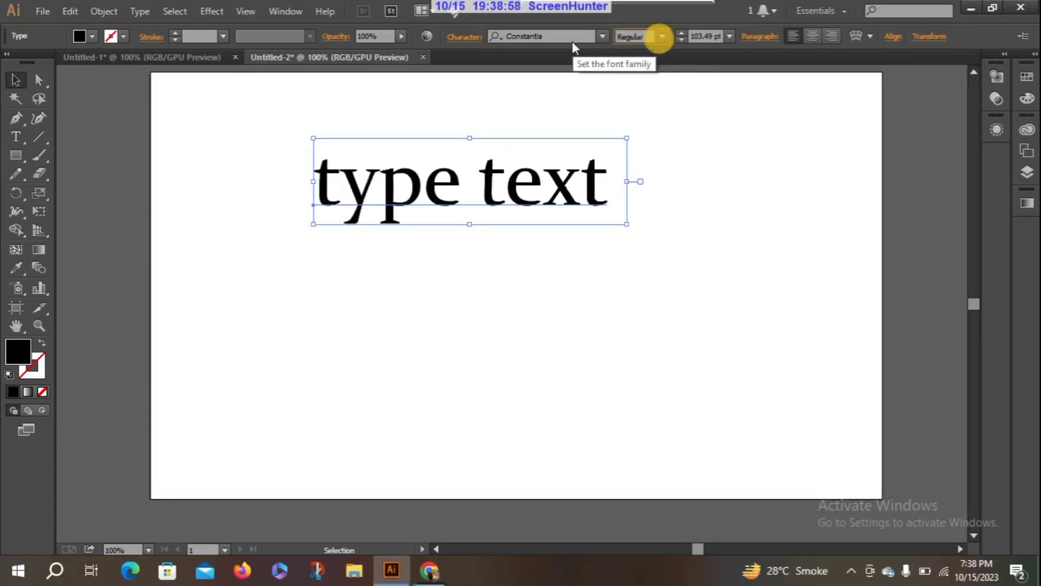
left_click(630, 36)
left_click(599, 38)
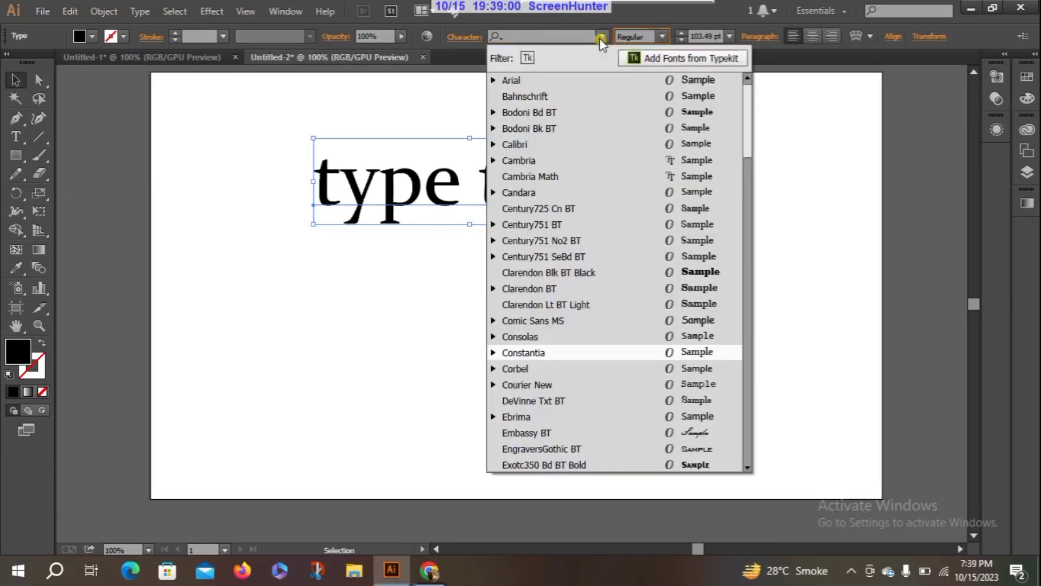
left_click(663, 36)
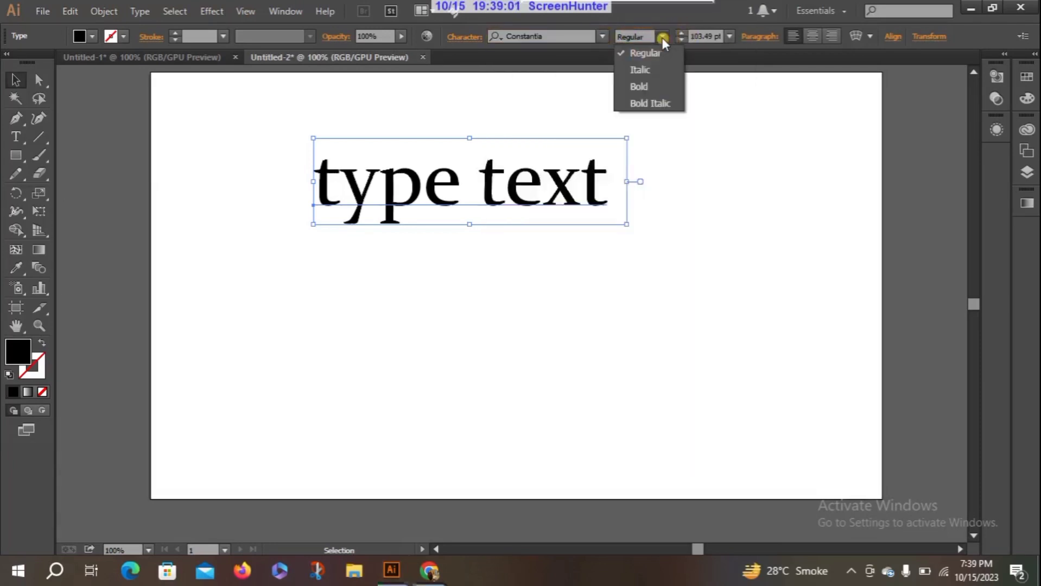
Change the text's font to Corbel and view its available styles, leaving Regular selected
left_click(603, 37)
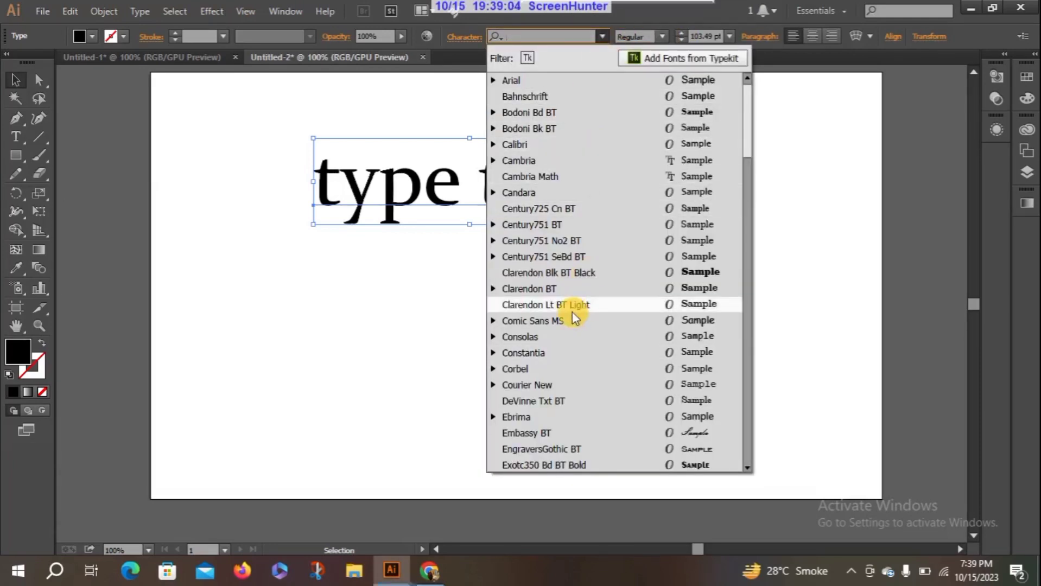
left_click(539, 367)
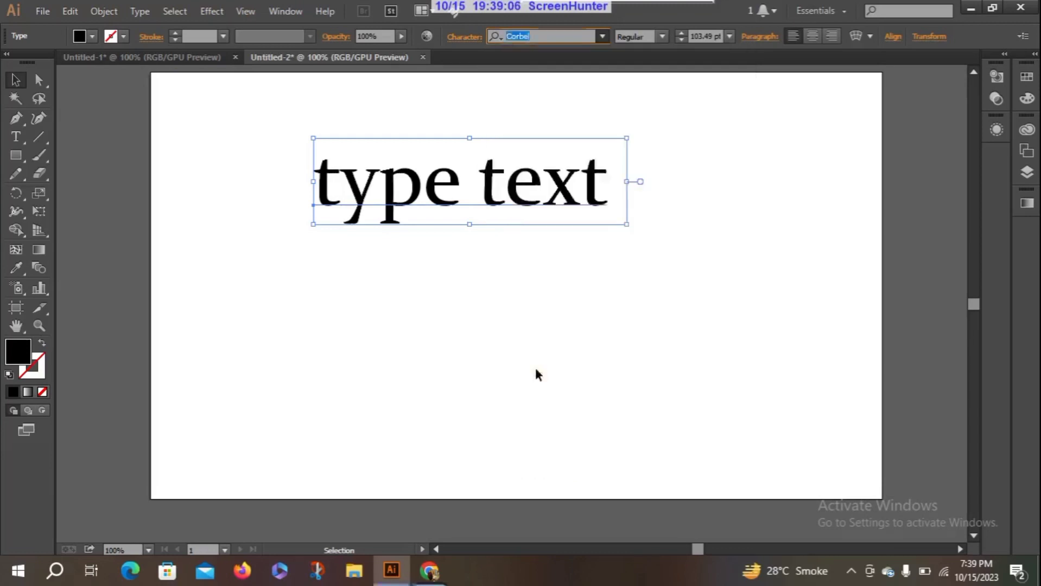
left_click(665, 36)
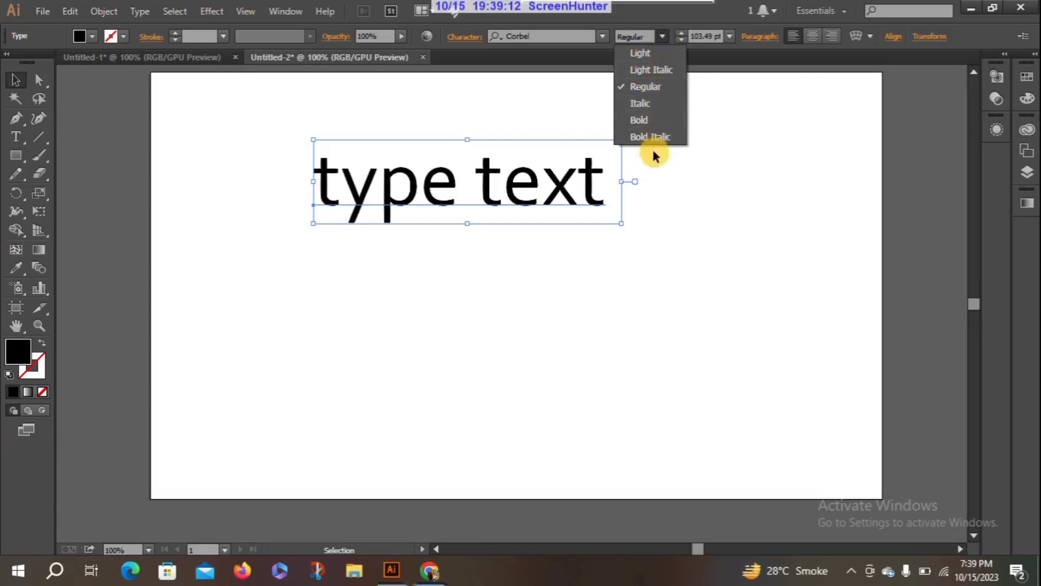
left_click(661, 37)
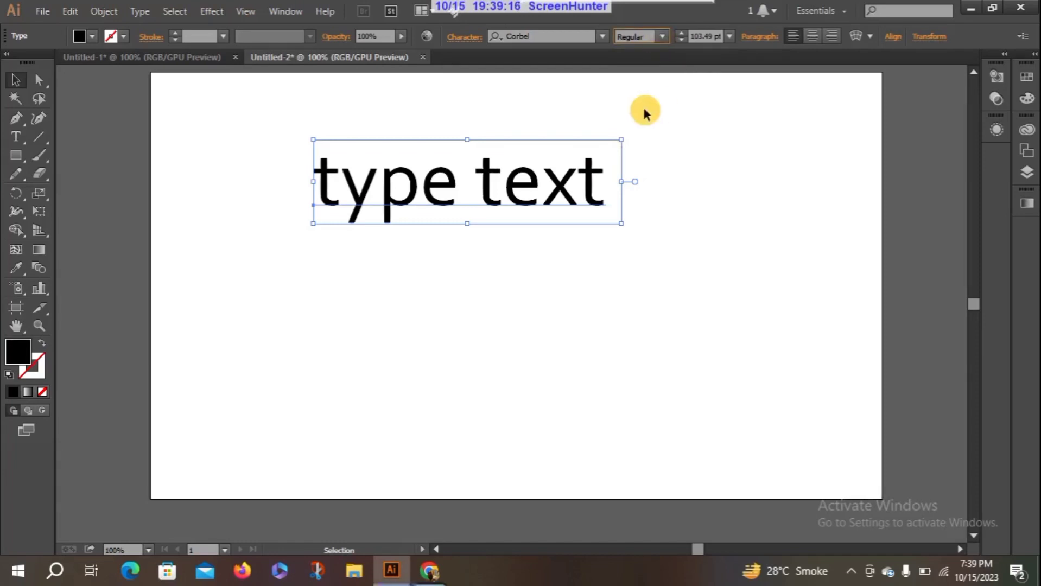
Set the font size of the selected text to 21 pt
left_click(730, 36)
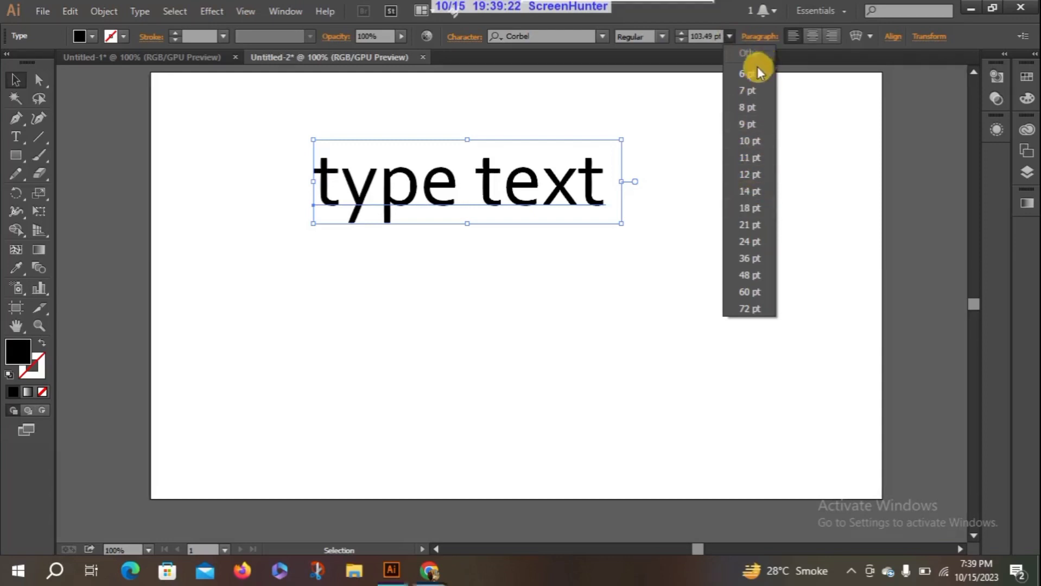
left_click(731, 36)
left_click(731, 36)
left_click(748, 226)
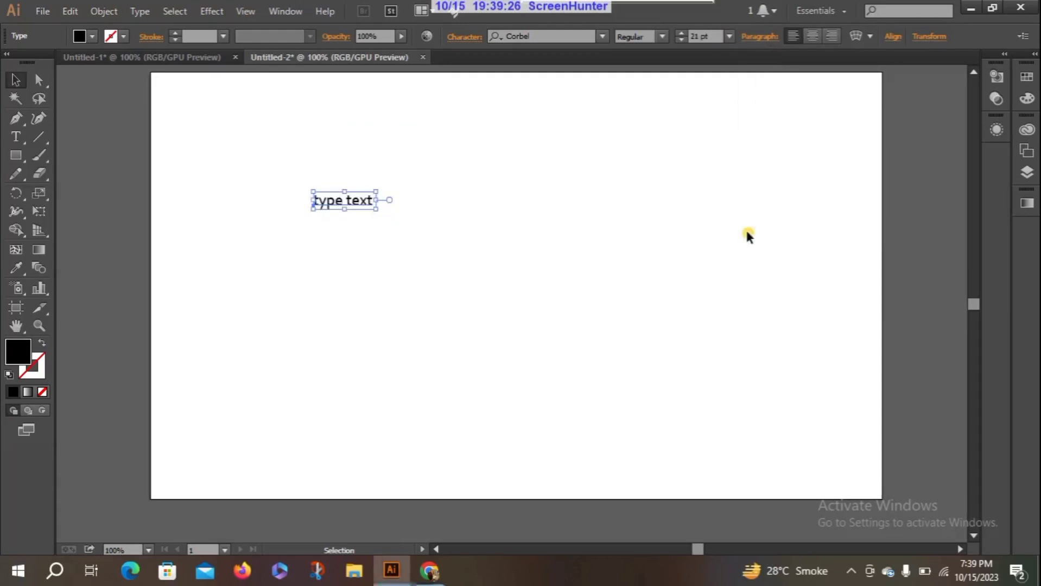
Try the preset font sizes 48 pt and 72 pt on the selected text
left_click(730, 36)
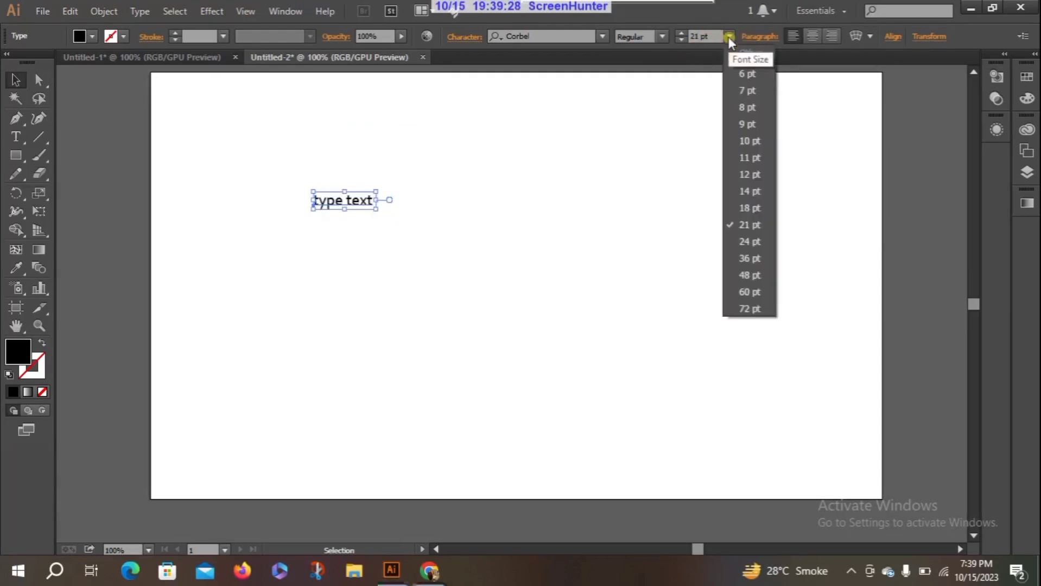
left_click(734, 278)
left_click(729, 36)
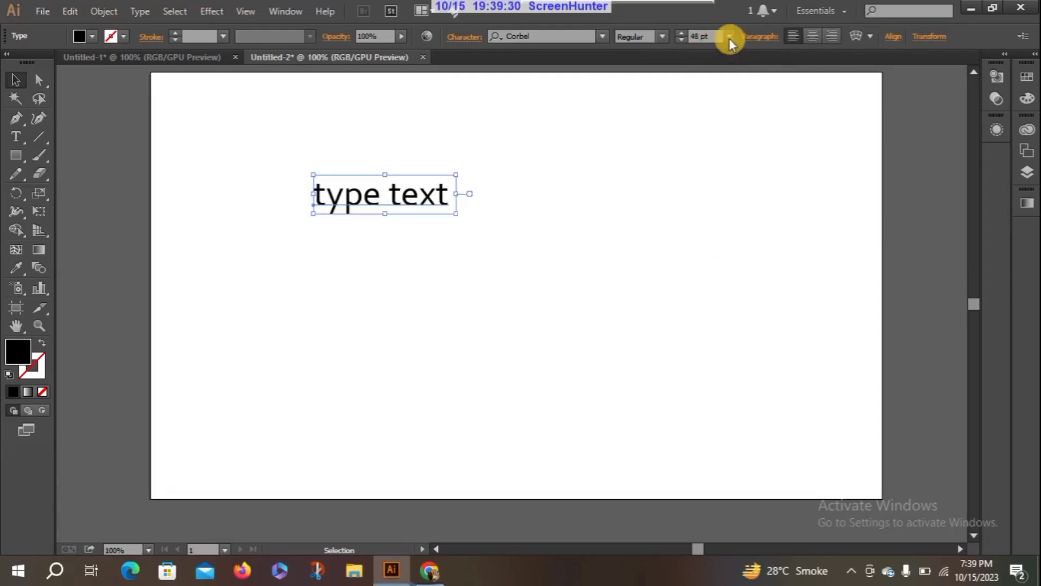
left_click(765, 304)
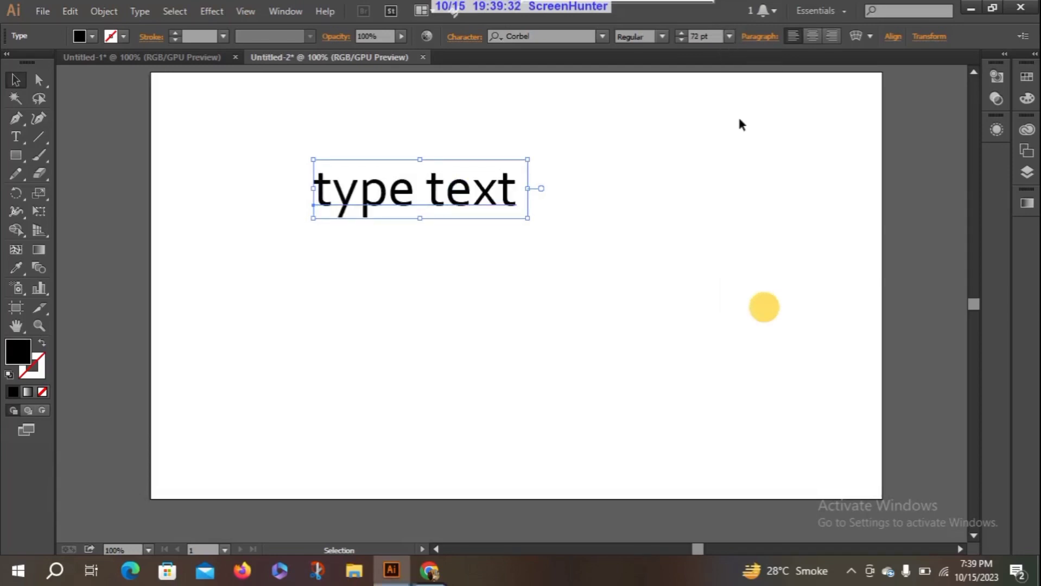
Increase the text's font size in 1 pt increments up to 82 pt
left_click(700, 38)
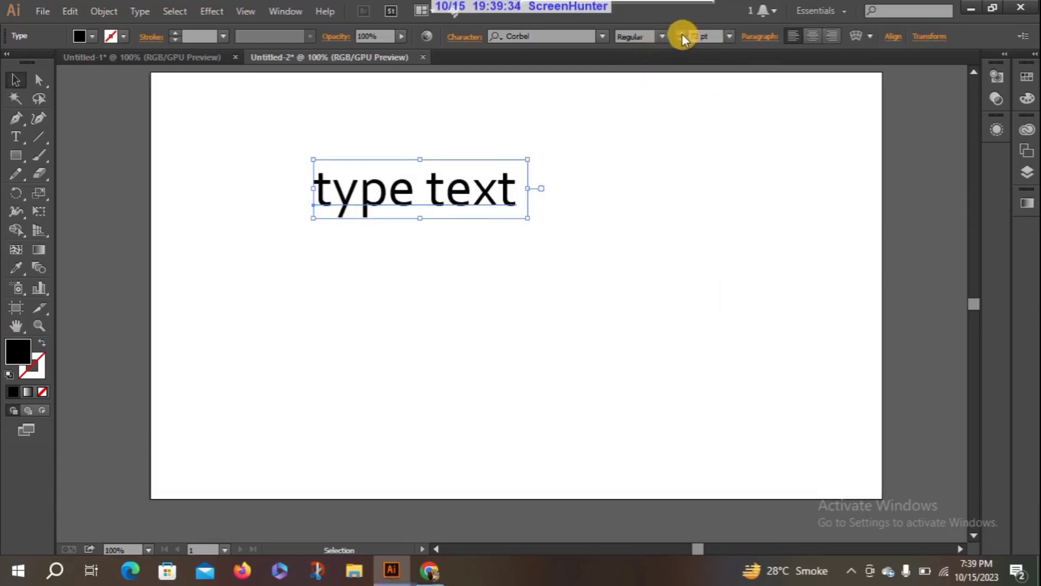
left_click(680, 33)
left_click(681, 33)
left_click(680, 33)
left_click(680, 32)
left_click(680, 33)
left_click(681, 32)
left_click(681, 33)
left_click(680, 32)
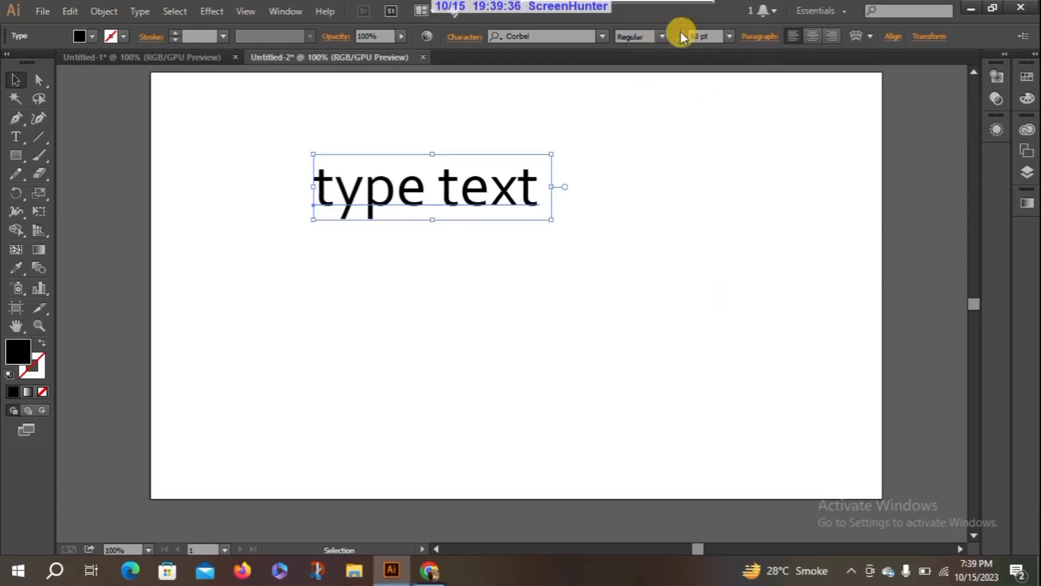
left_click(681, 33)
left_click(681, 33)
Reduce the text's font size in 1 pt decrements back down to 72 pt
left_click(681, 38)
left_click(681, 38)
left_click(680, 38)
left_click(681, 38)
left_click(681, 38)
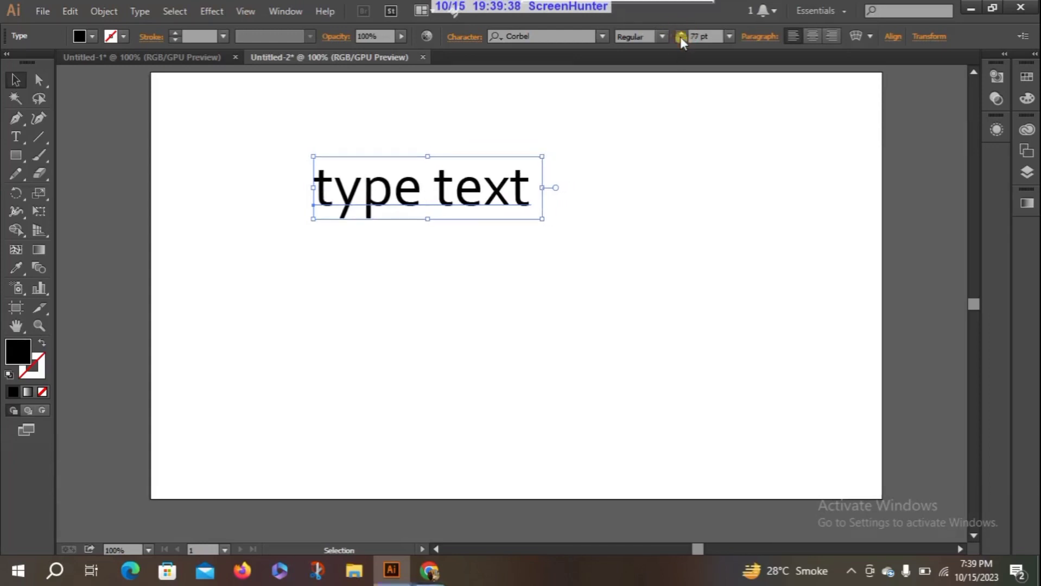
left_click(680, 38)
left_click(681, 38)
left_click(681, 38)
Enter a custom font size of 80 pt for the text
left_click(704, 33)
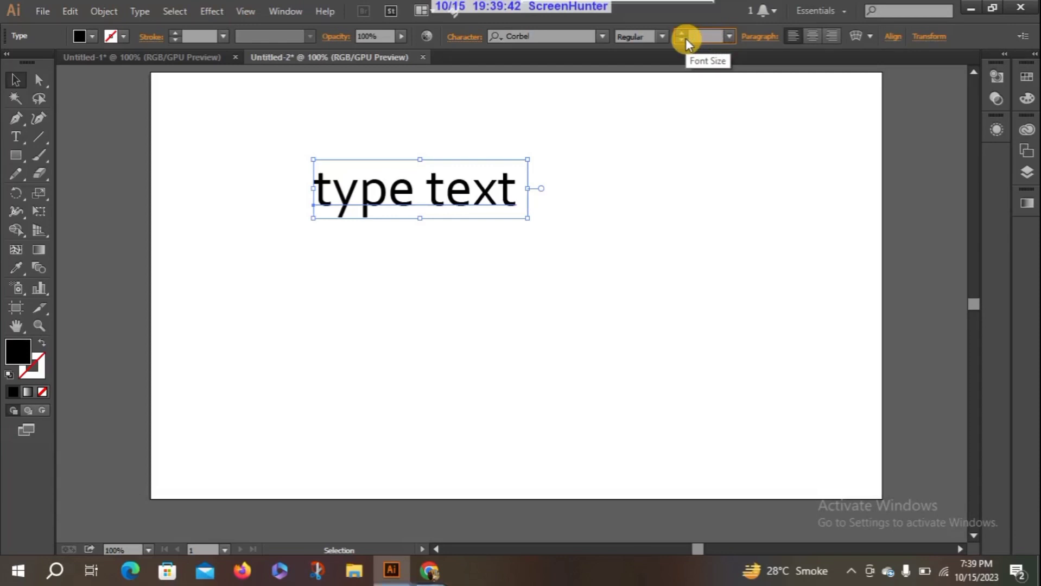
type("80")
key("Return")
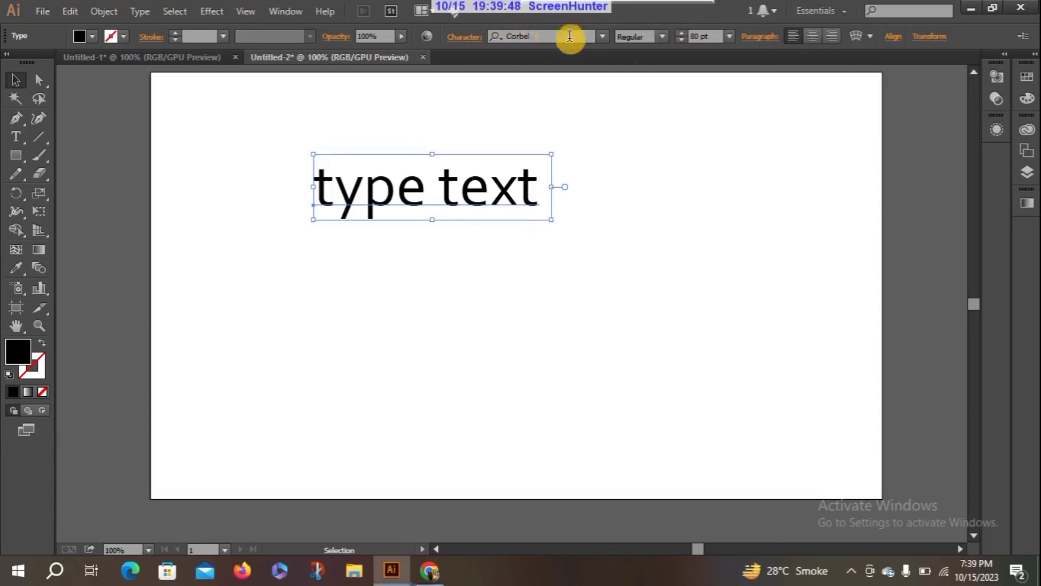
Review the Corbel styles and preset font sizes, and look over the pop-up character settings for the text
left_click(663, 37)
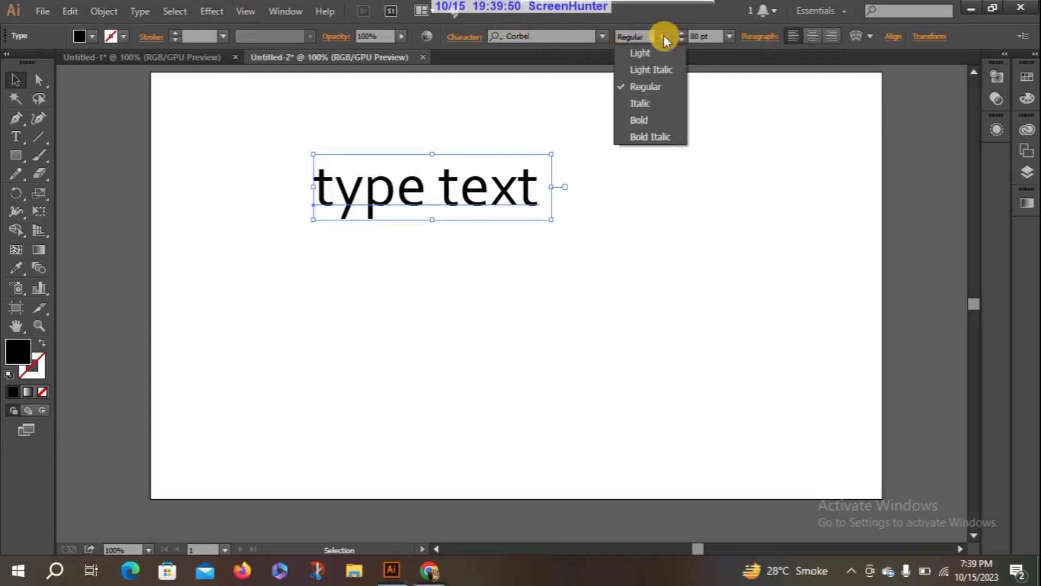
left_click(730, 36)
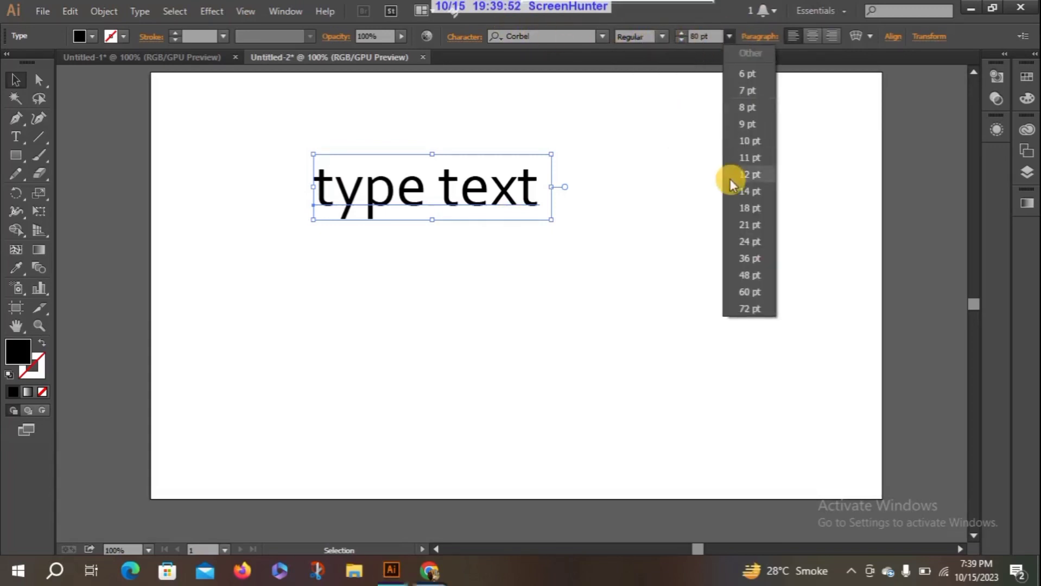
left_click(729, 36)
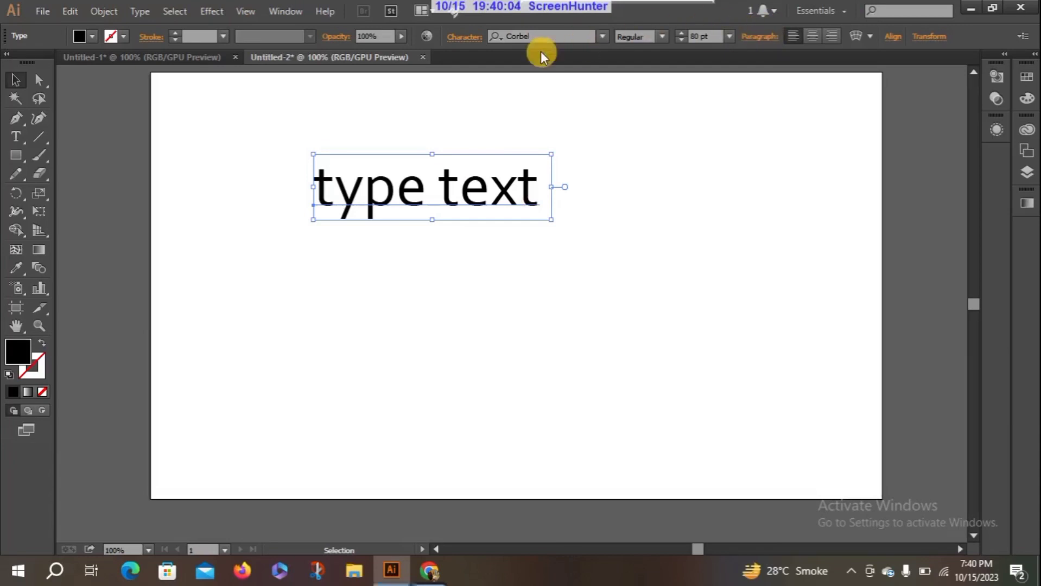
left_click(465, 38)
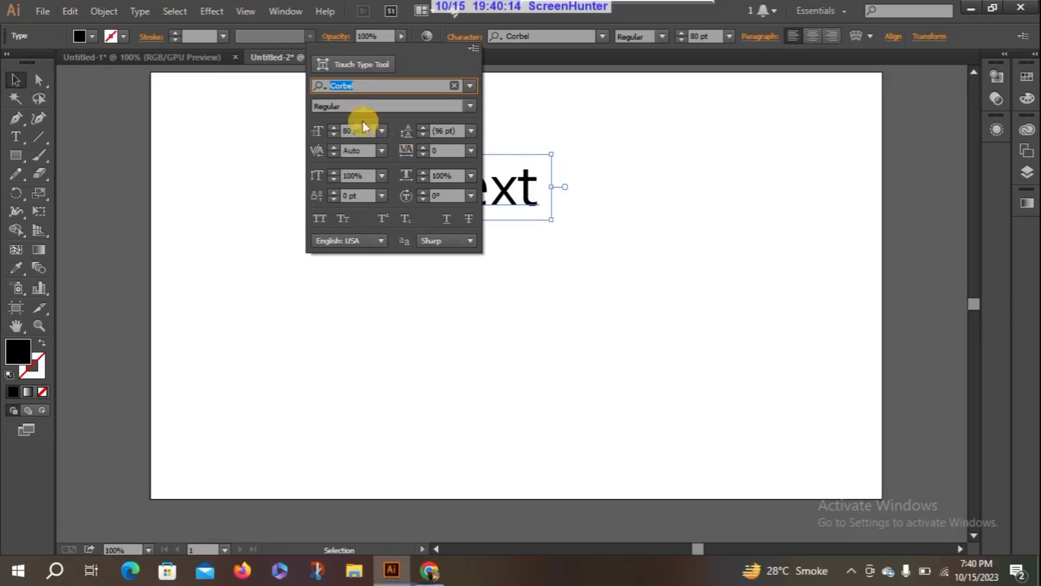
left_click(462, 38)
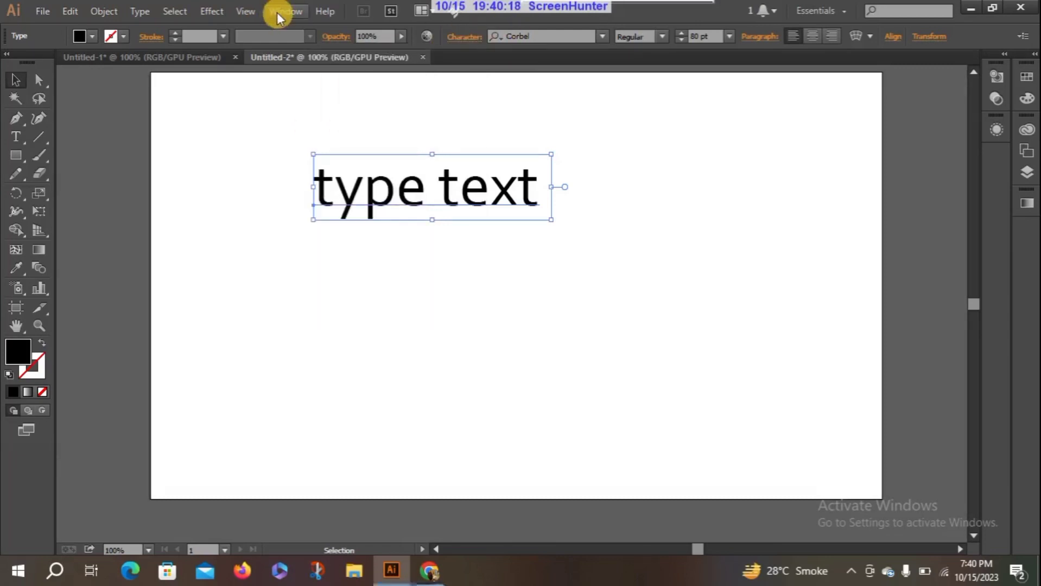
Display the floating Character panel and place it clear of the text object
left_click(291, 8)
left_click(292, 8)
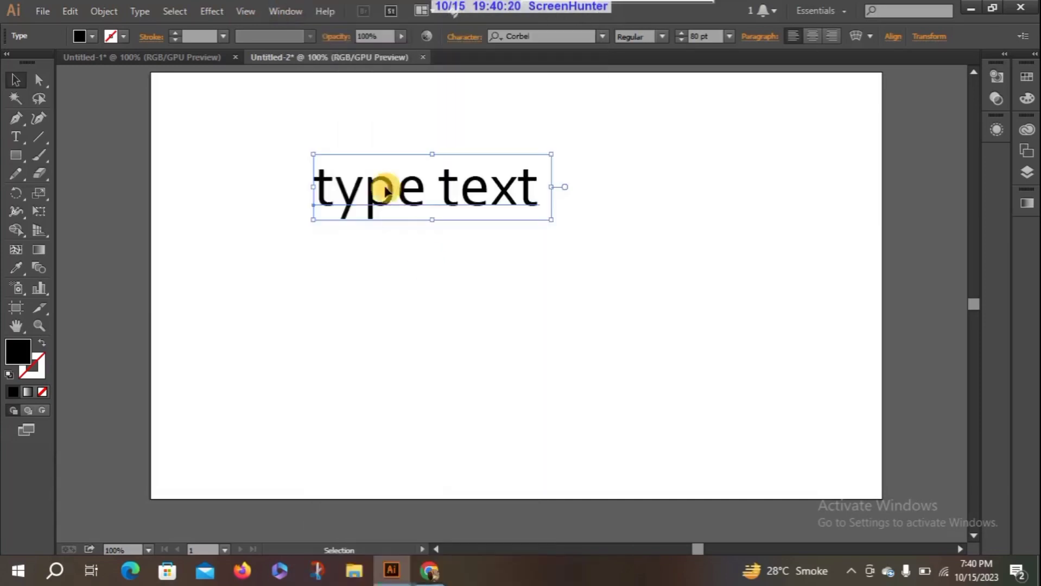
left_click(297, 9)
scroll(422, 434, "down", 3)
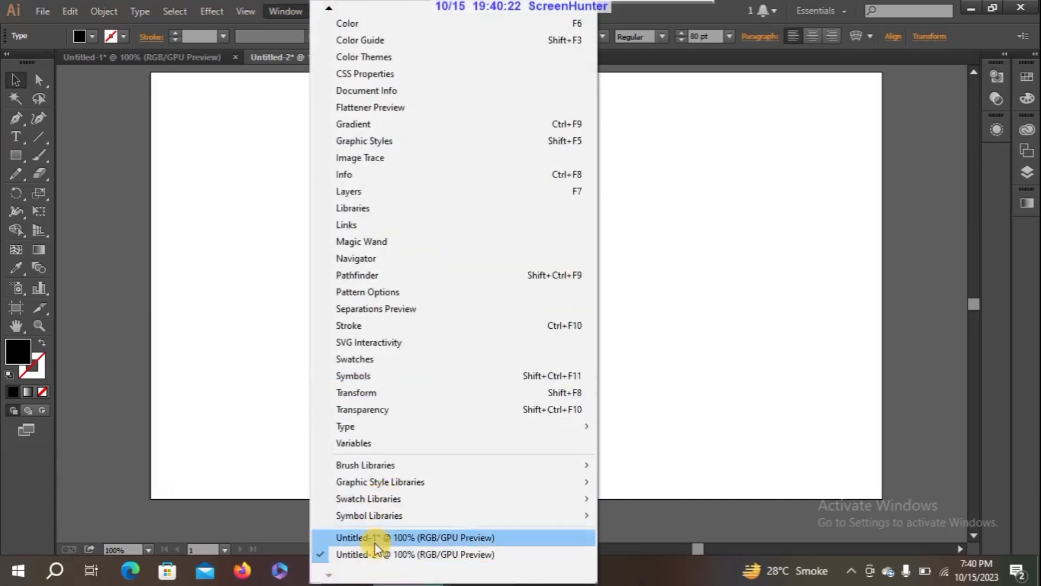
mouse_move(386, 431)
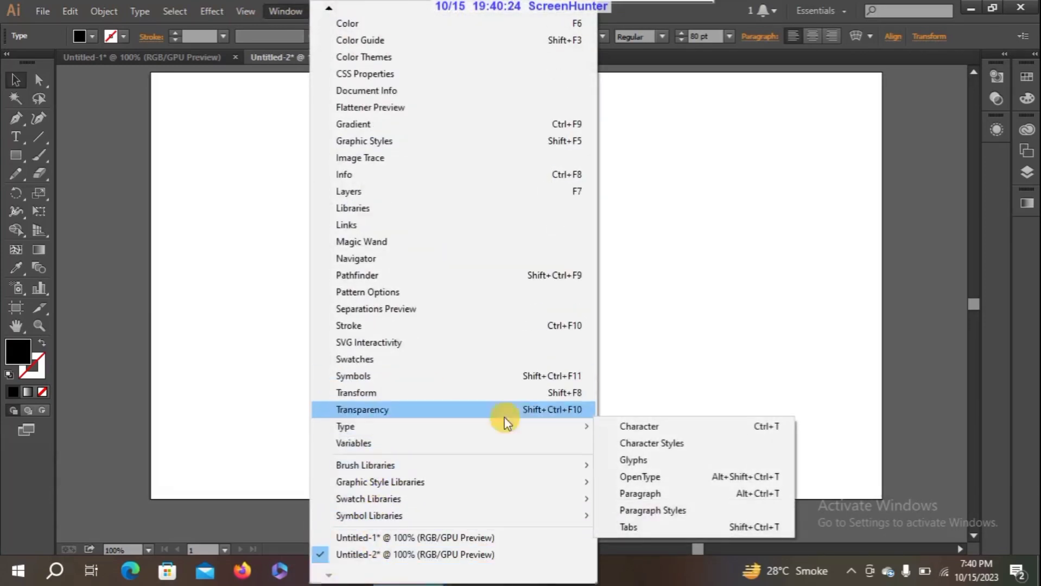
left_click(629, 428)
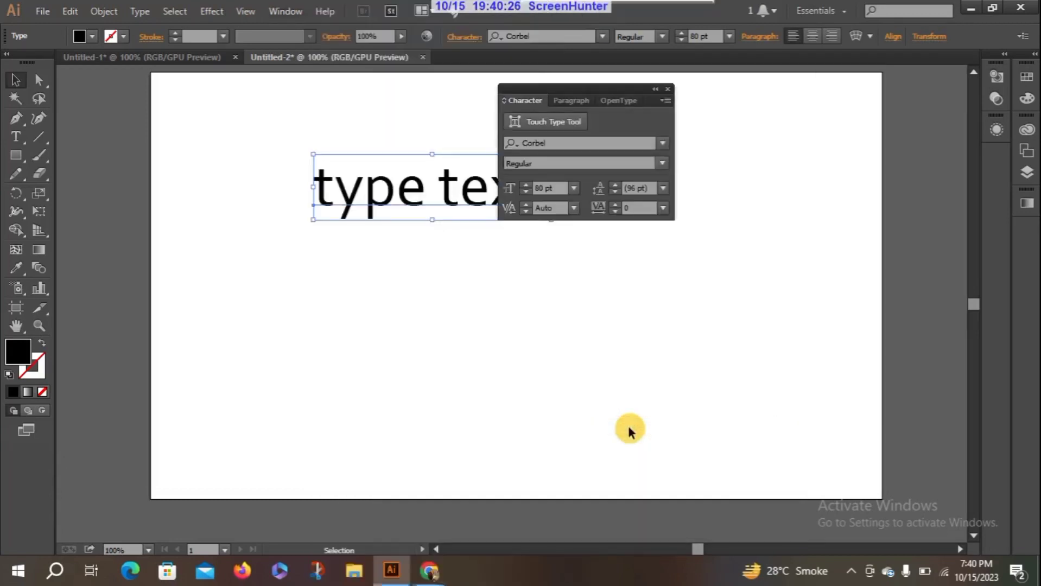
left_click_drag(581, 86, 680, 89)
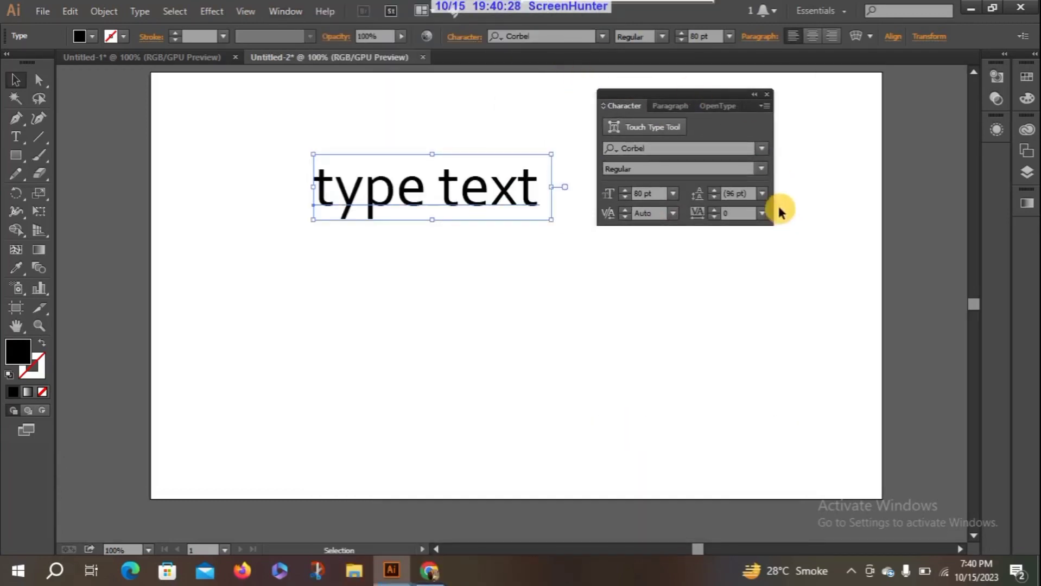
Show the full set of options in the Character panel and move the panel farther away from the text
left_click(765, 103)
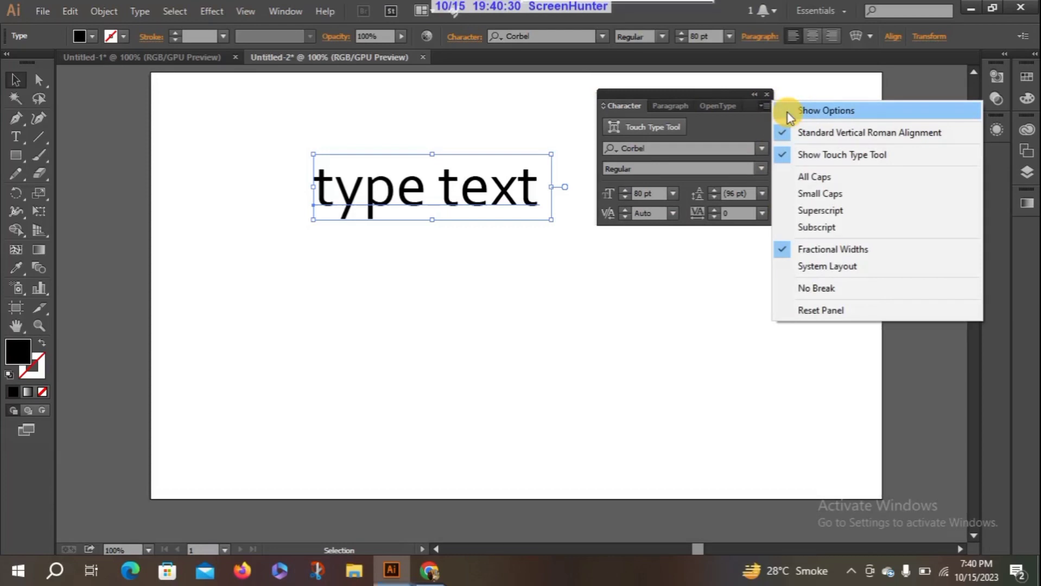
left_click(767, 104)
left_click(770, 105)
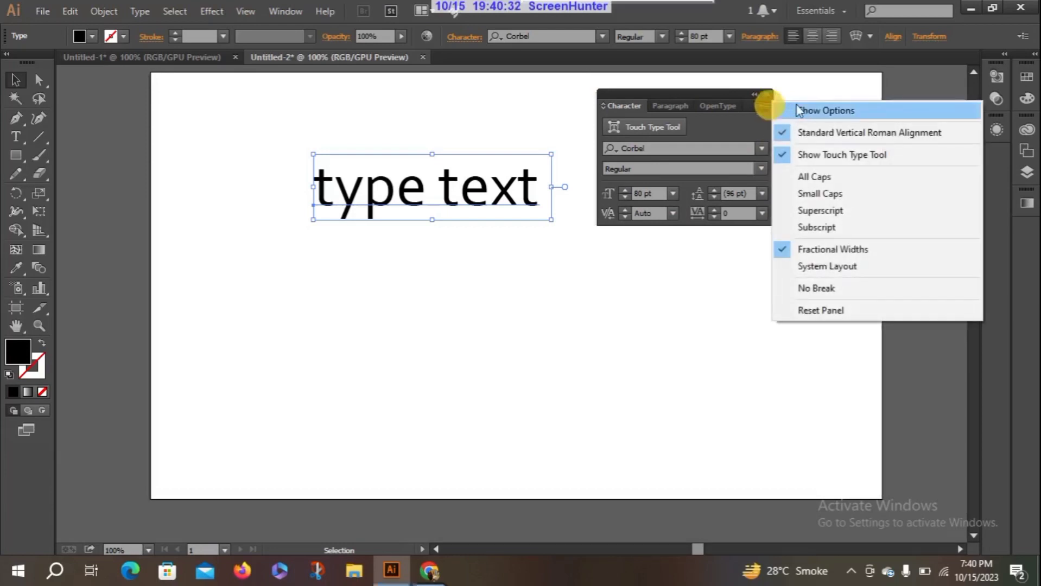
left_click(796, 107)
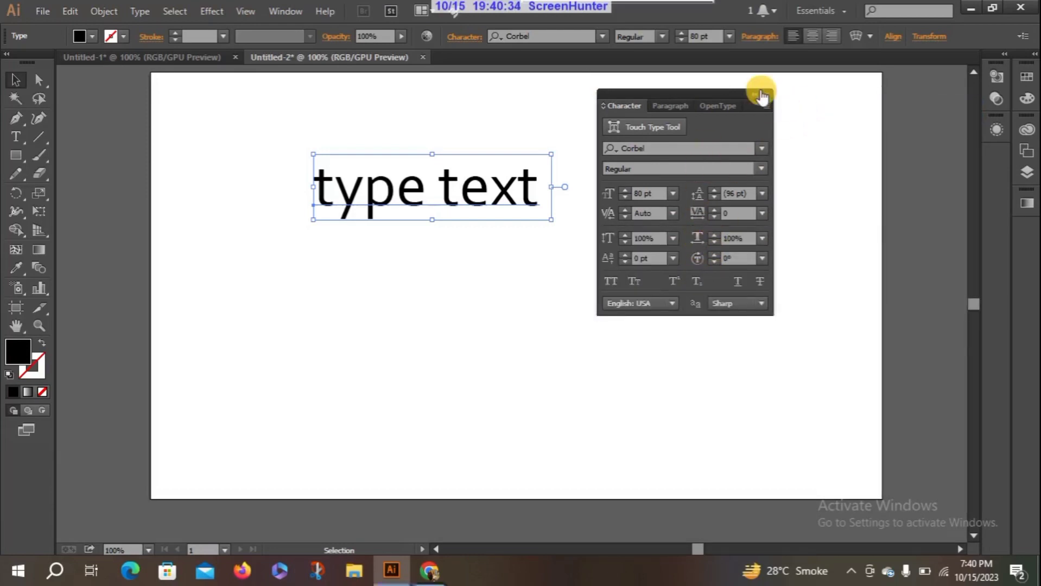
left_click_drag(723, 97, 817, 104)
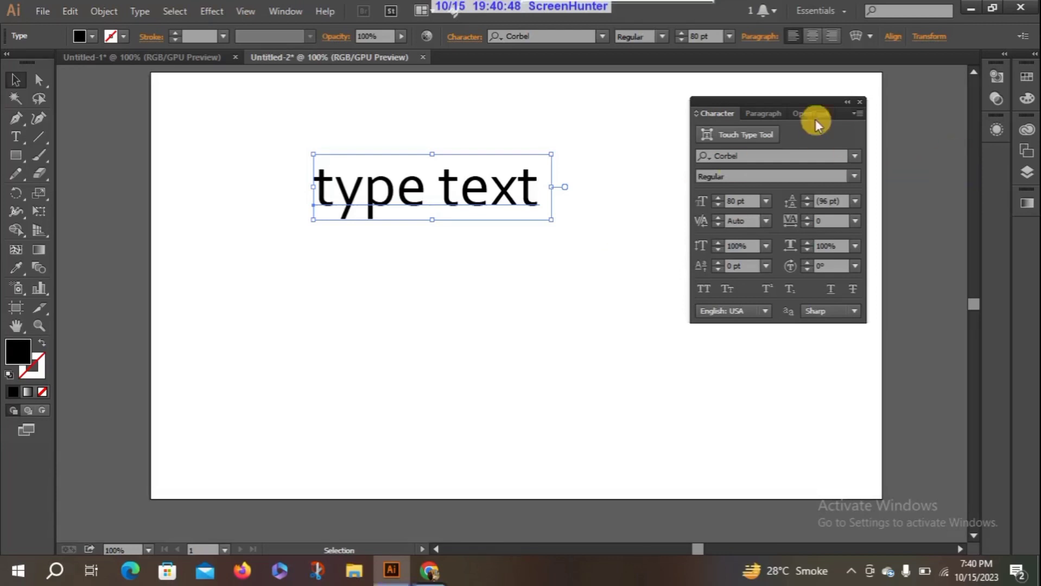
left_click_drag(792, 98, 797, 84)
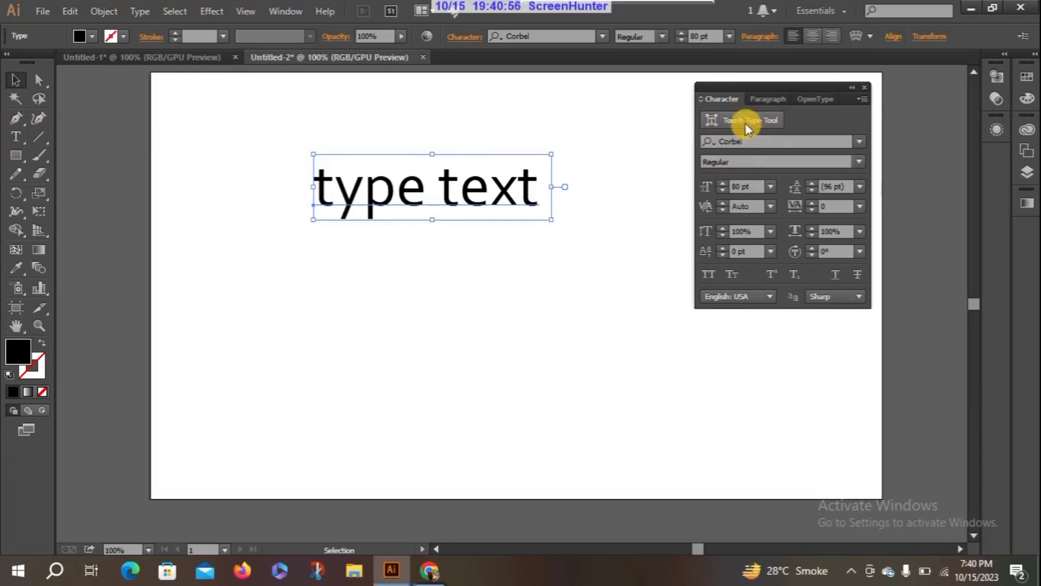
Look at the type tool variants to locate the Touch Type Tool among them
right_click(17, 136)
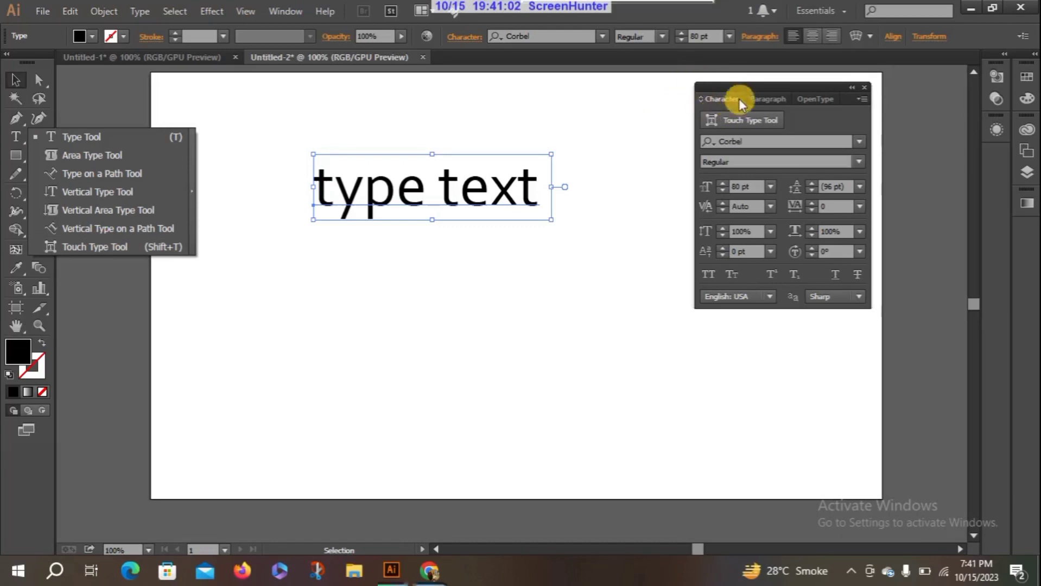
left_click(807, 123)
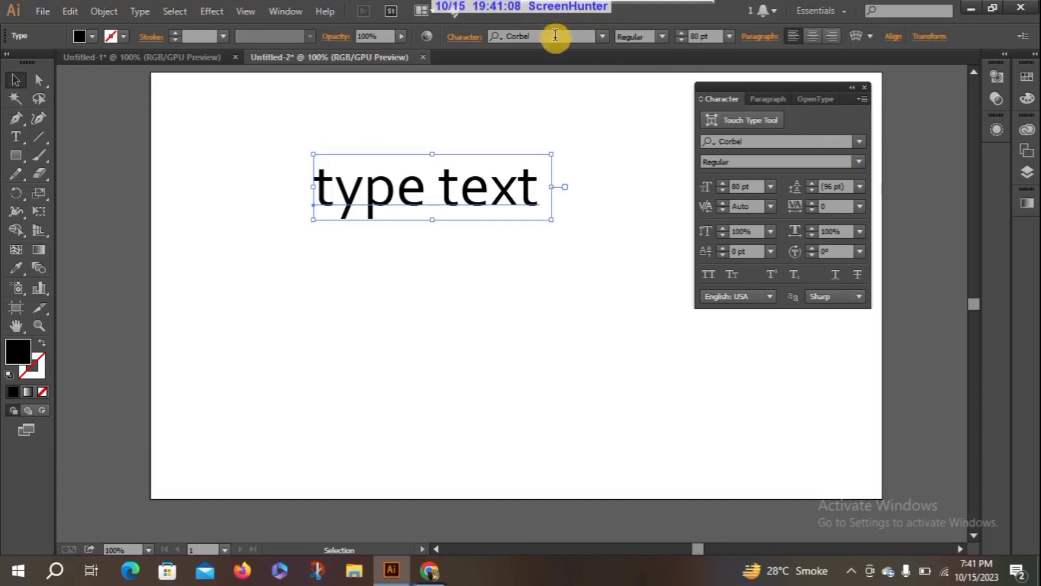
Change the text's font to Consolas from the Character panel and shift the panel farther from the widened text
left_click(859, 143)
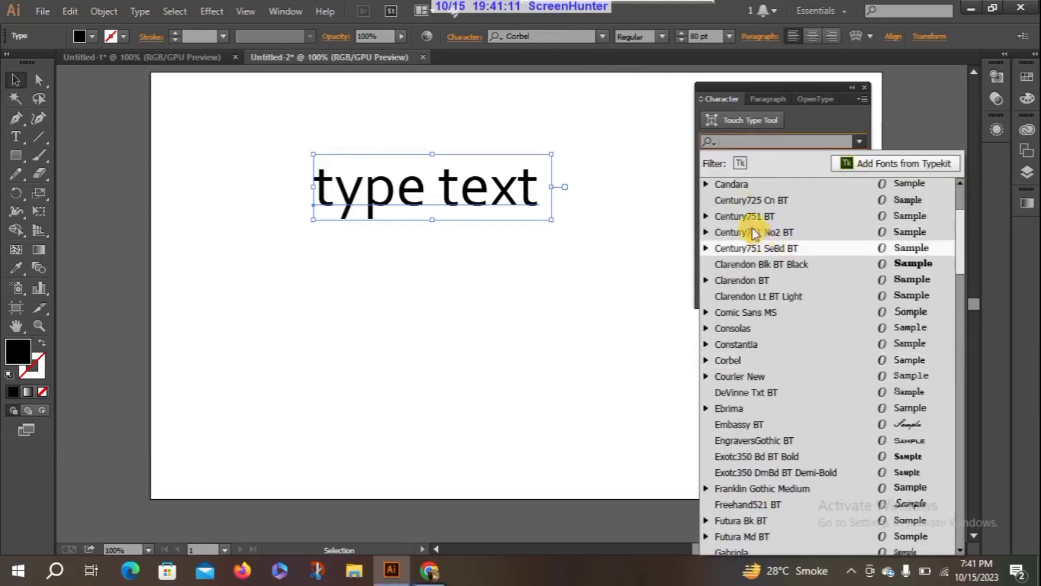
left_click(741, 328)
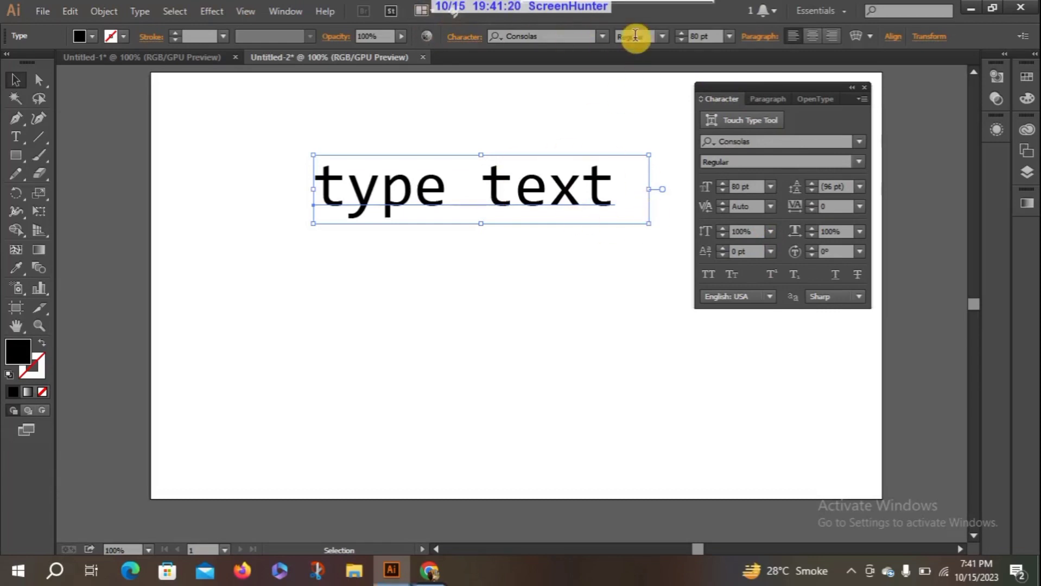
left_click_drag(783, 90, 812, 98)
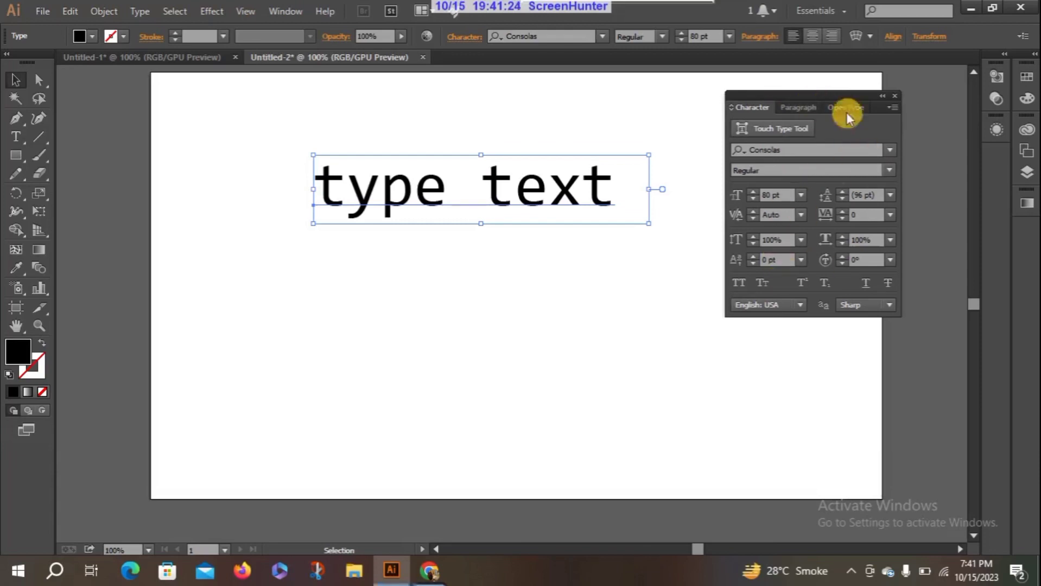
Try the fonts Exotc350 Bd BT Bold and Futura Bk BT on the text
left_click(891, 149)
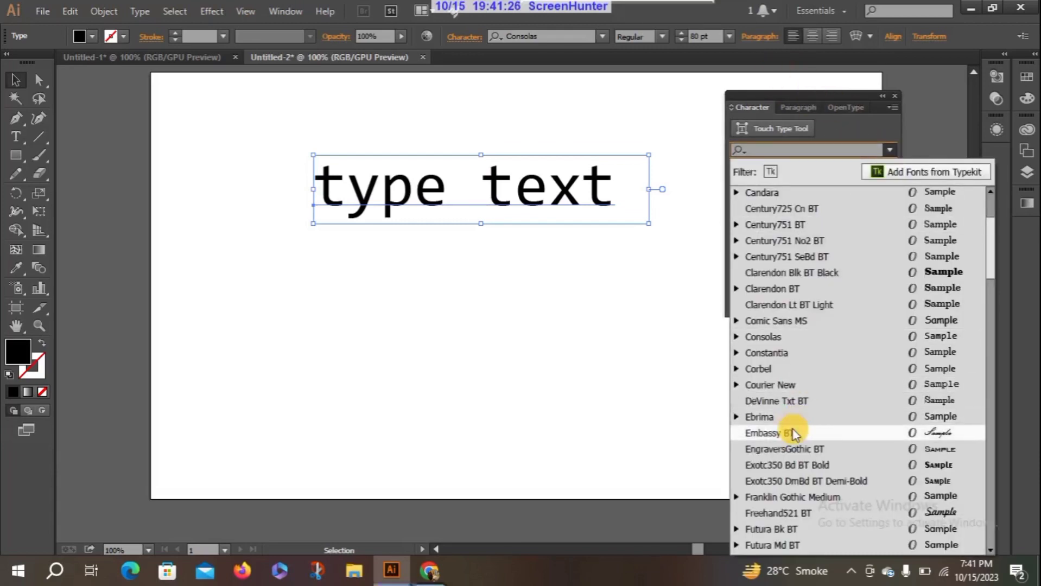
left_click(786, 466)
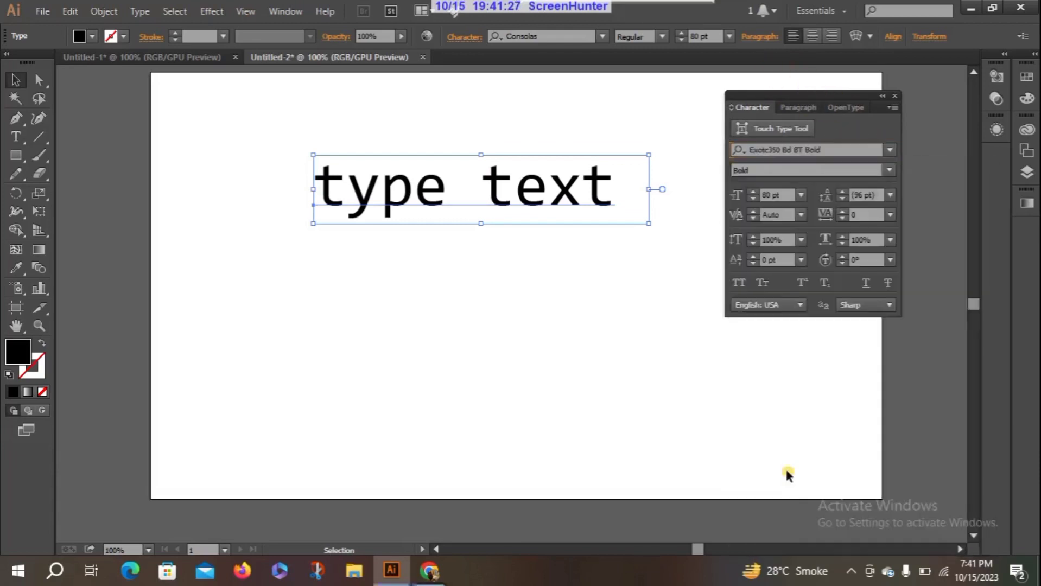
left_click(893, 150)
left_click(786, 525)
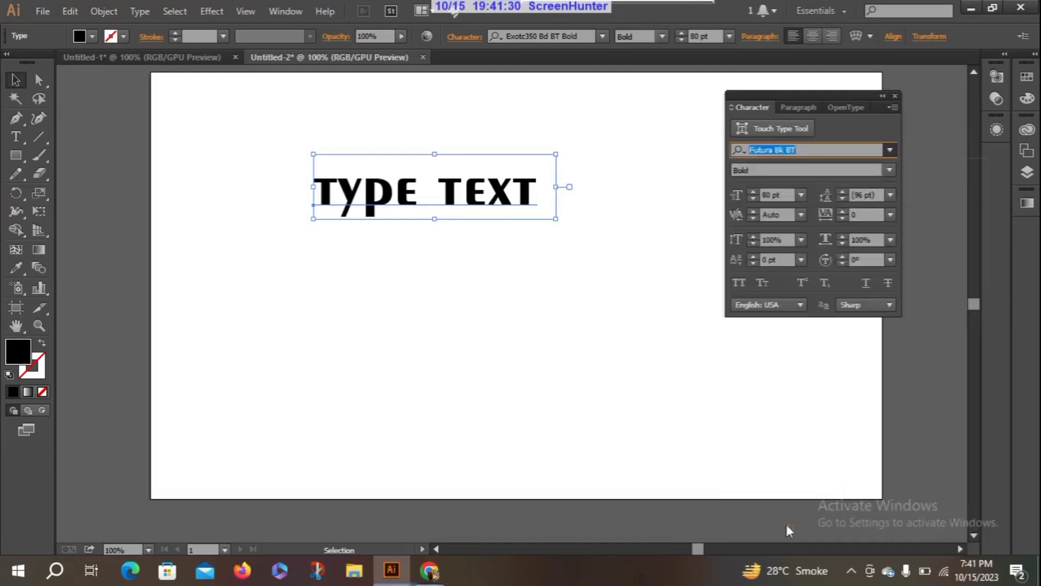
Change the text's font to Microsoft Tai Le
left_click(891, 149)
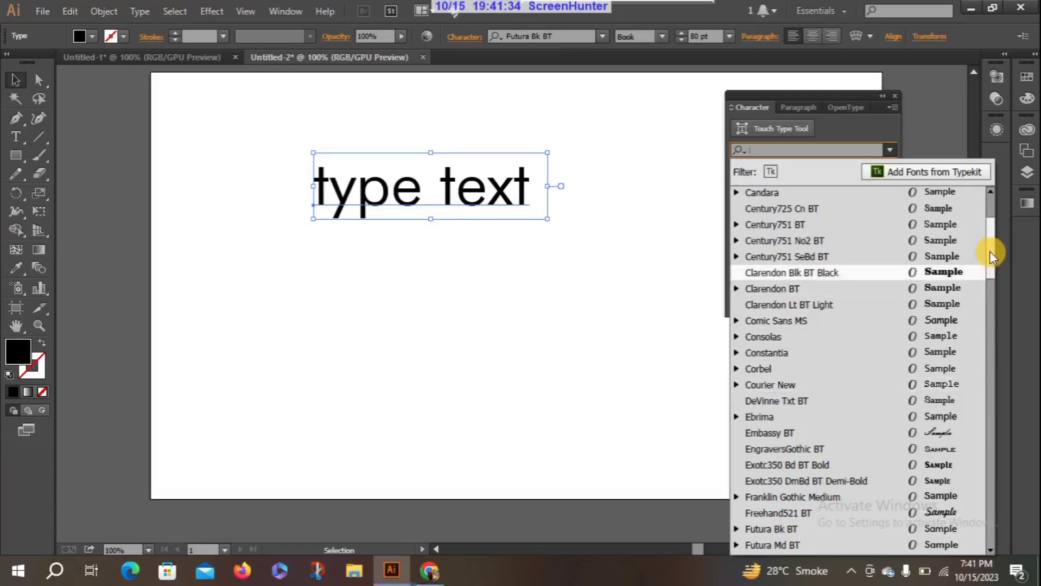
left_click_drag(991, 251, 992, 356)
left_click(805, 371)
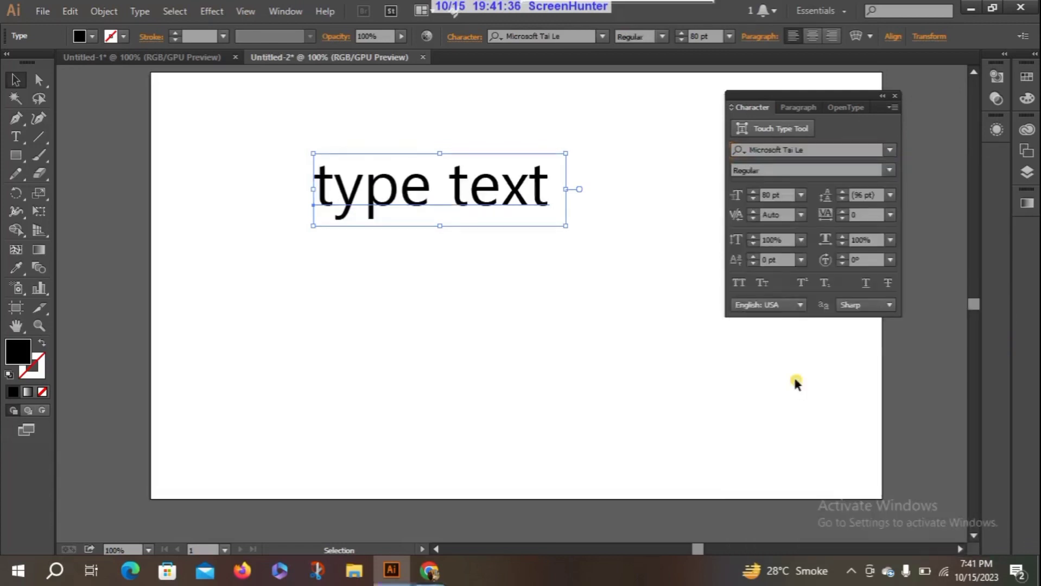
Change the text's font to Arial and look over the styles available for it
left_click(888, 151)
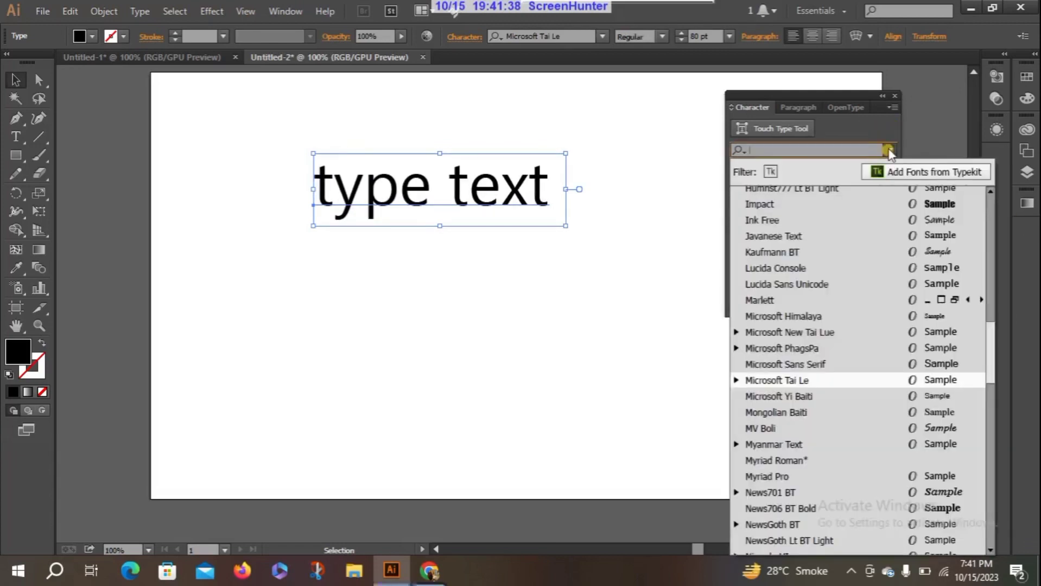
left_click(990, 212)
left_click(990, 212)
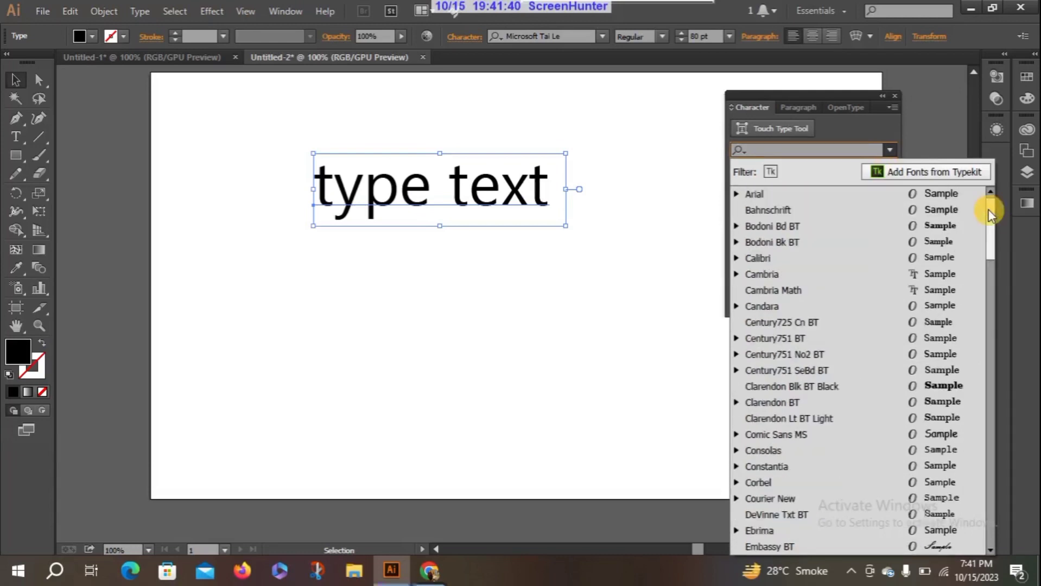
left_click(843, 191)
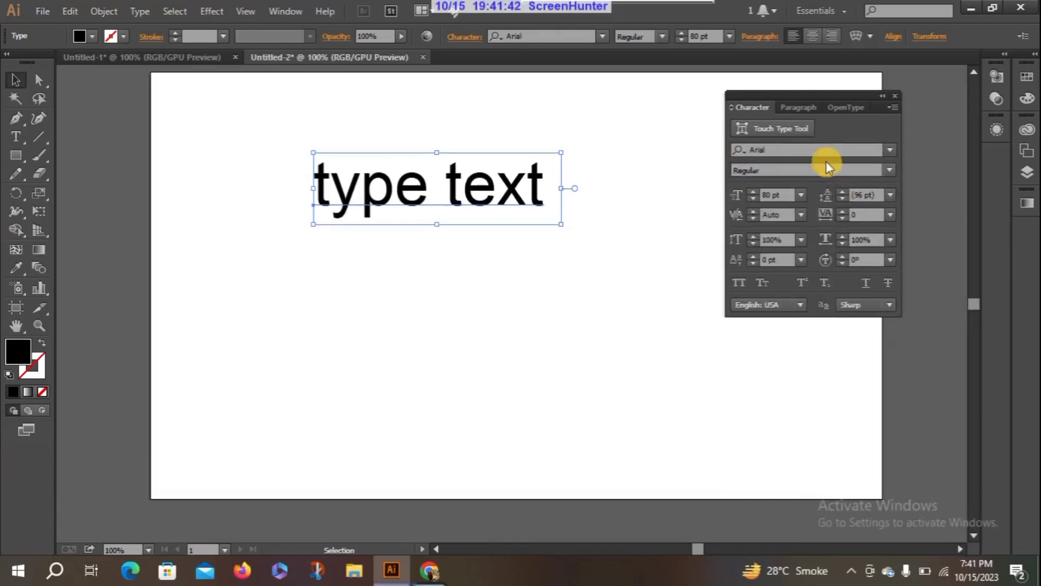
left_click(889, 170)
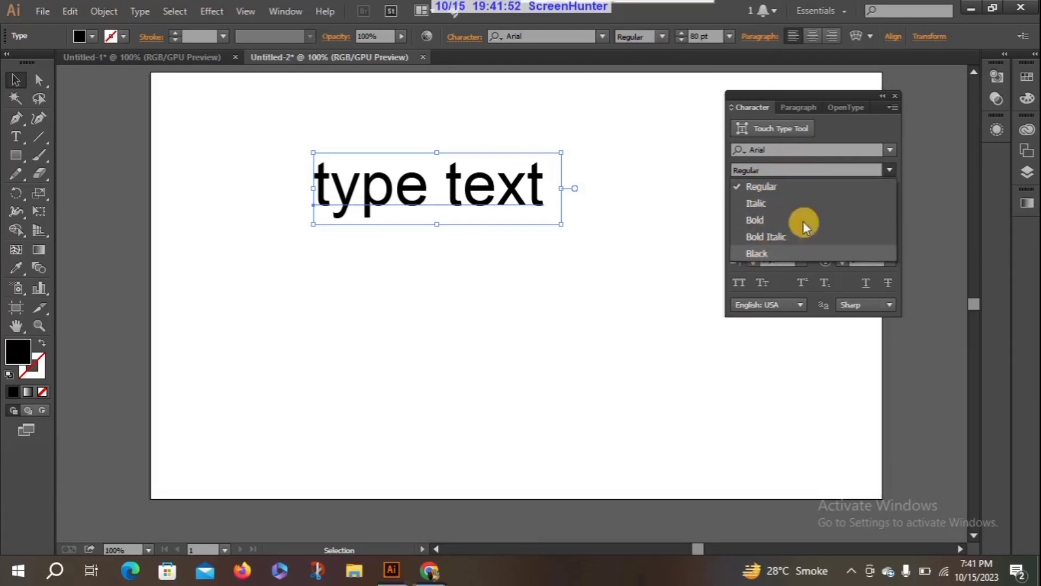
left_click(882, 168)
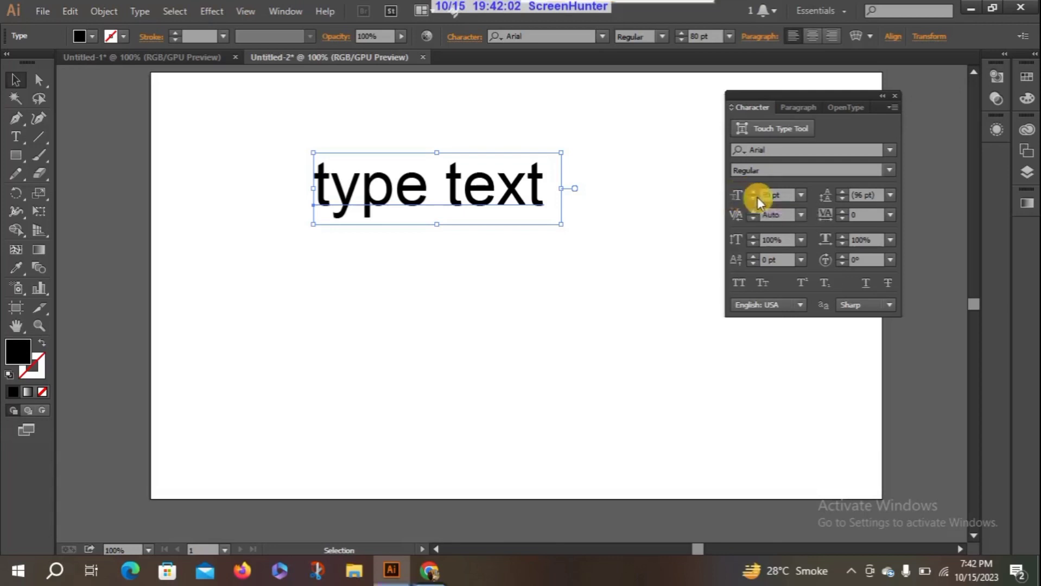
Try a 14 pt font size on the text, settle on 60 pt, and set the leading to 72 pt
left_click(802, 195)
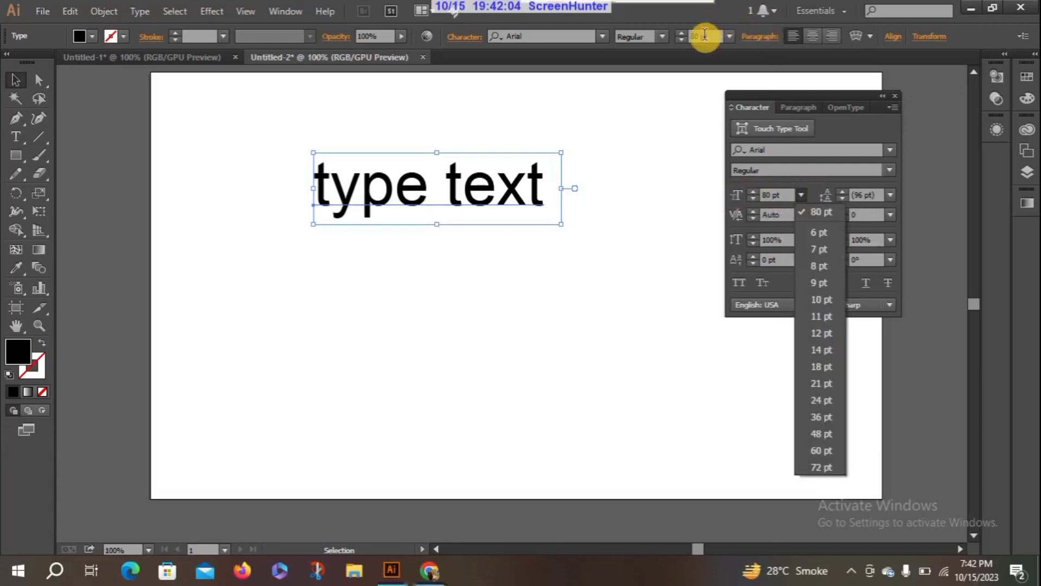
left_click(821, 350)
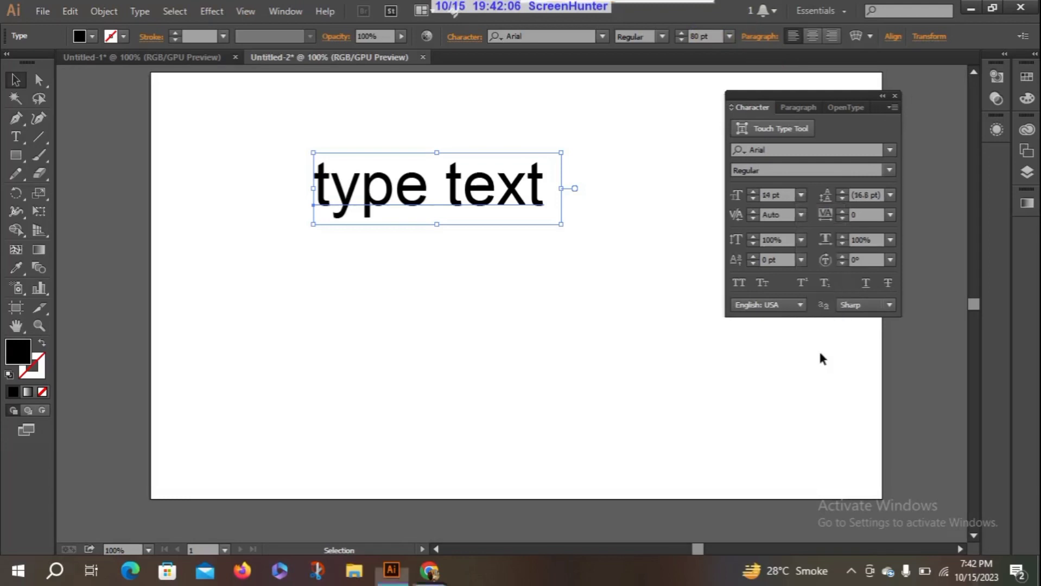
left_click(801, 195)
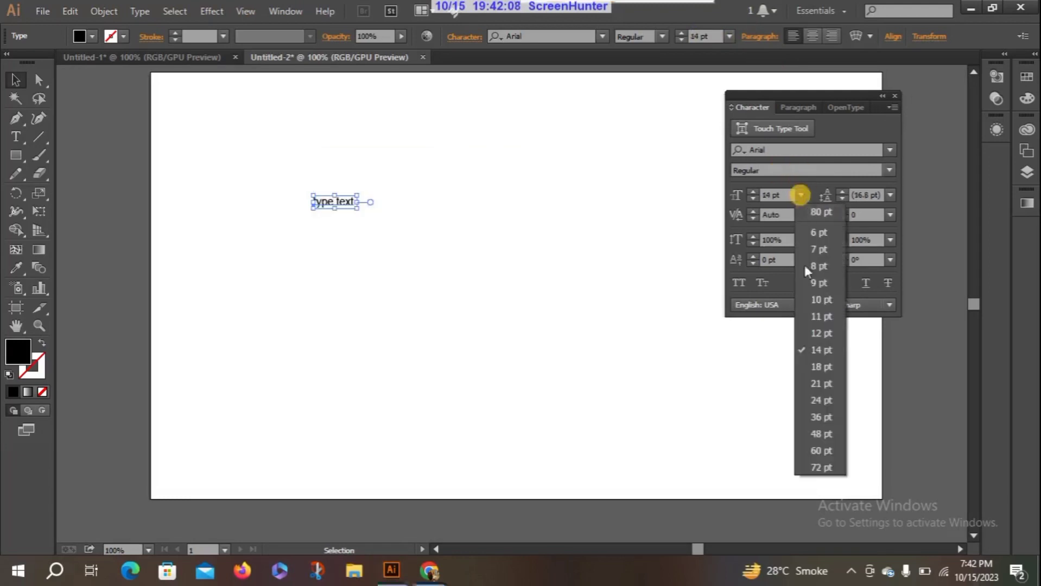
left_click(813, 447)
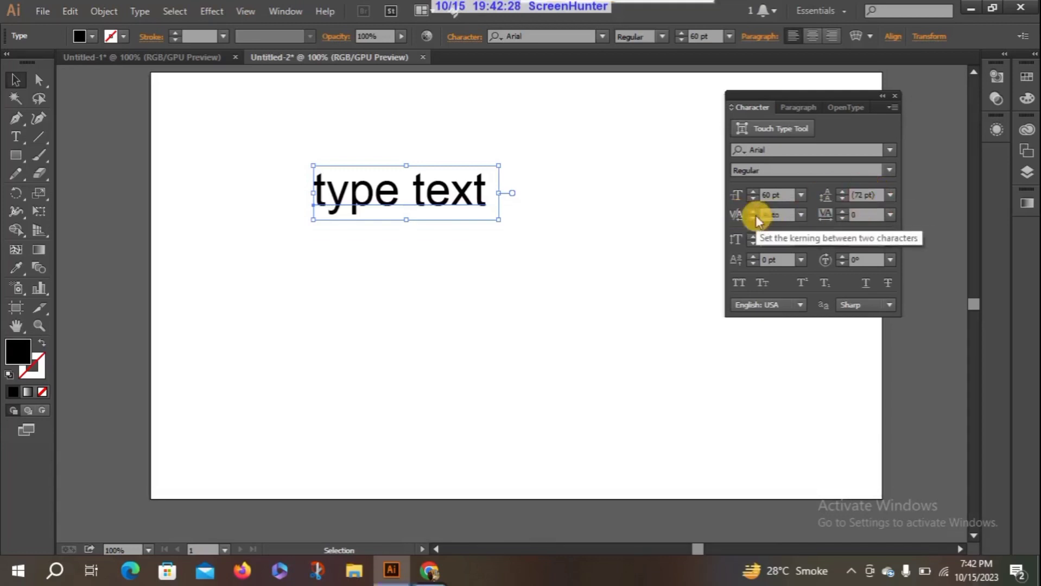
left_click(842, 197)
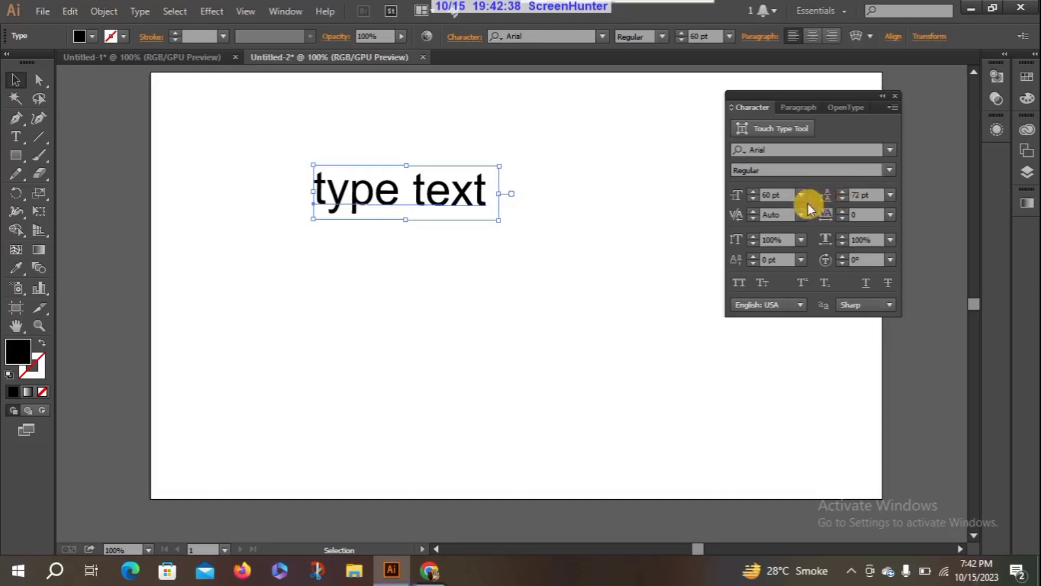
Increase the text's tracking gradually to 39 to spread its letters apart
left_click(842, 211)
left_click(842, 211)
left_click(842, 211)
left_click(842, 211)
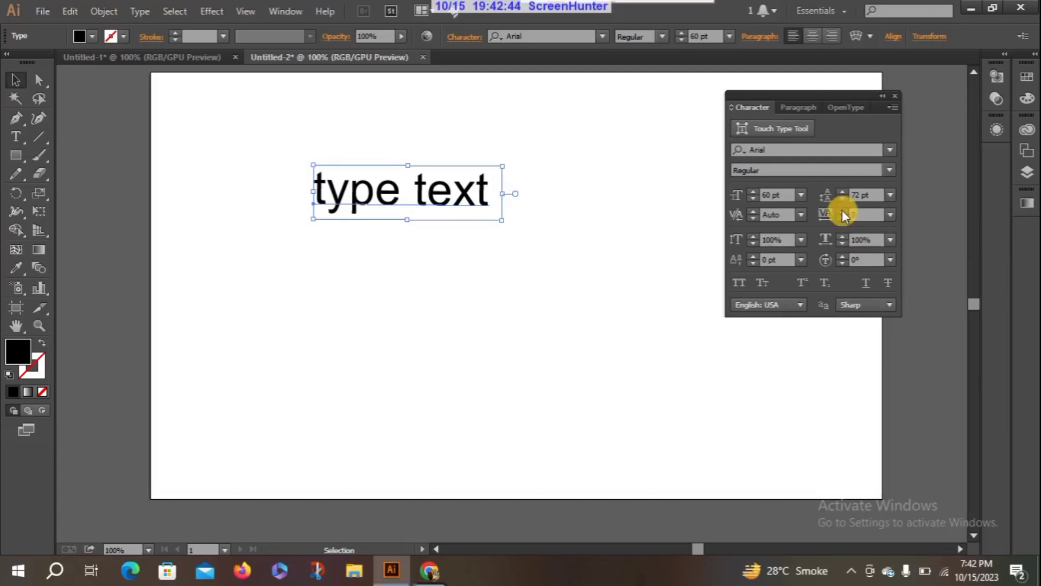
left_click(842, 210)
left_click(842, 210)
left_click(842, 210)
left_click(842, 210)
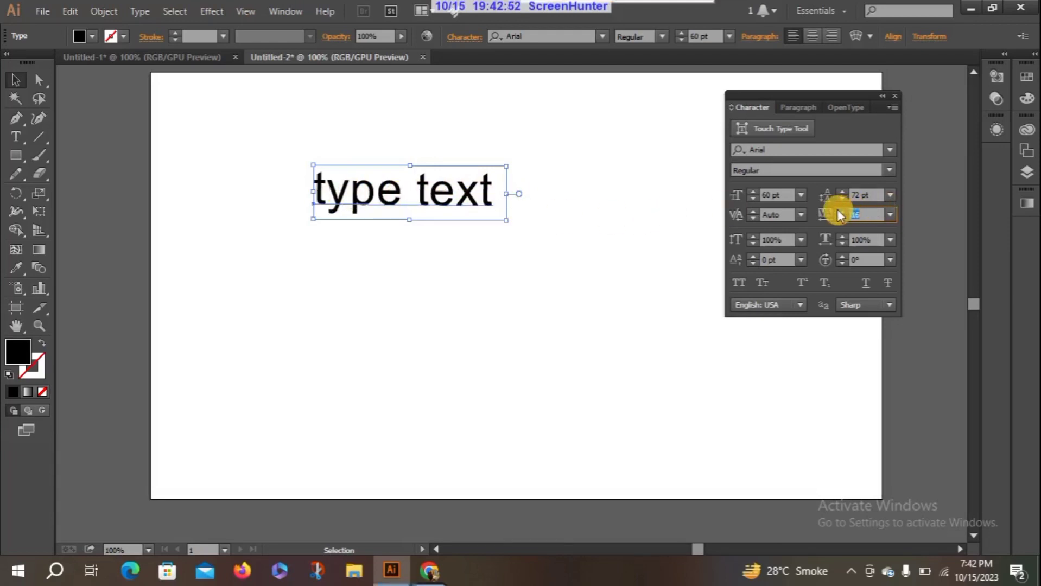
key("Up")
key("Up")
key("Up")
key("Up")
key("Up")
key("Up")
key("Up")
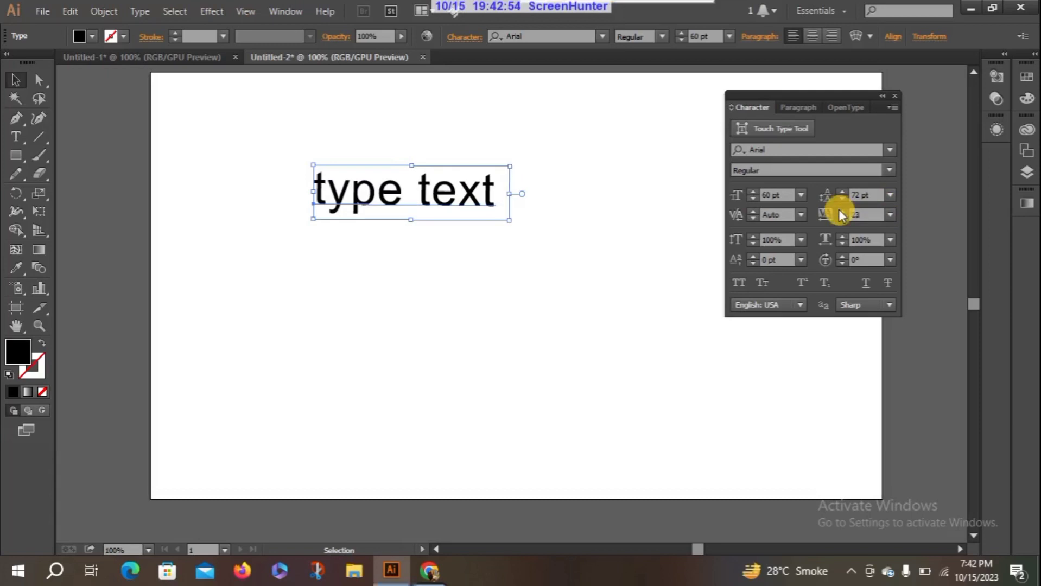
key("Up")
key("Up")
key("Up")
key("Up")
key("Up")
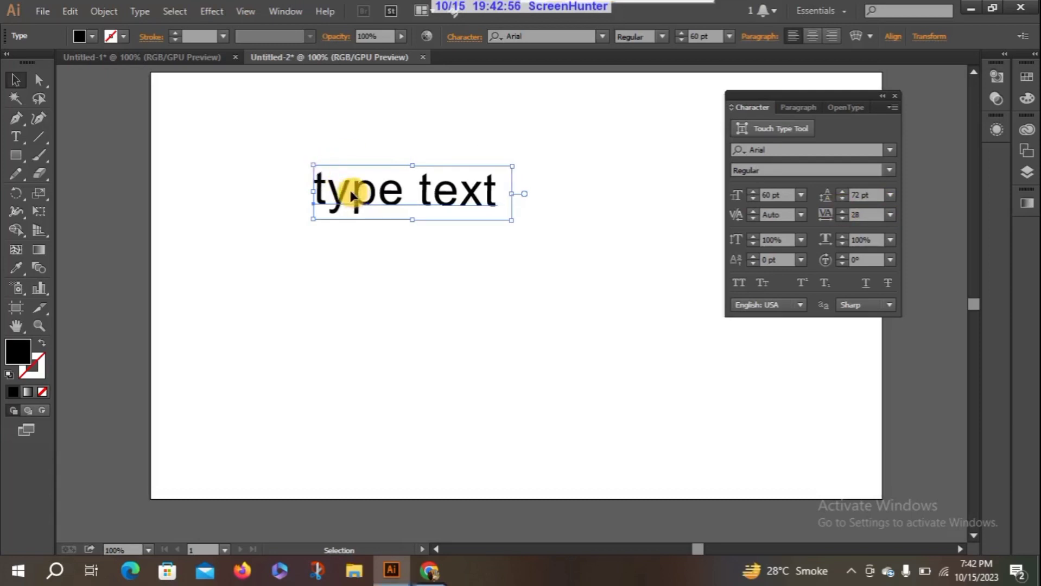
left_click(842, 212)
left_click(843, 212)
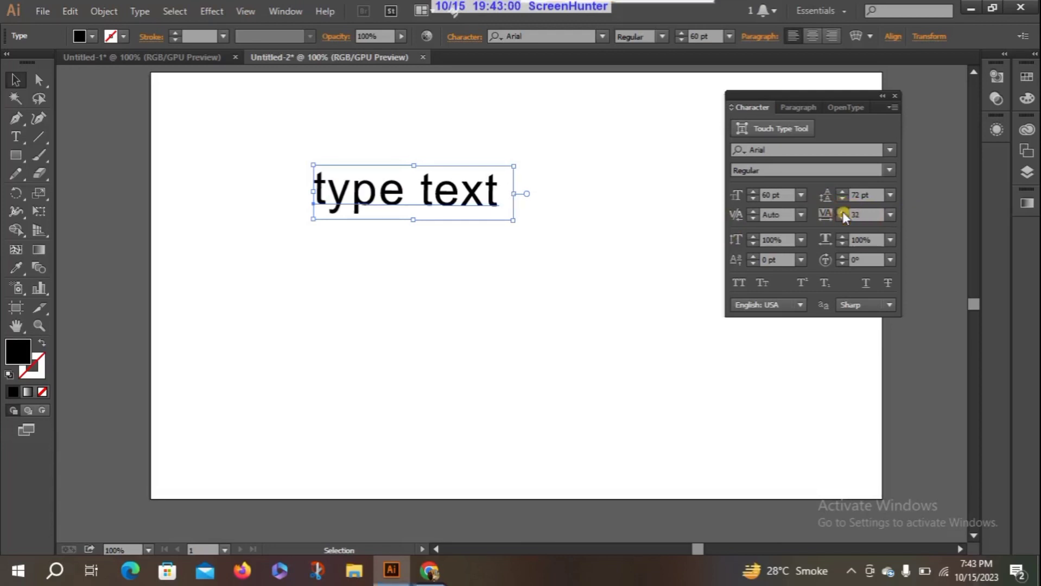
left_click(842, 211)
left_click(843, 212)
left_click(842, 211)
left_click(842, 211)
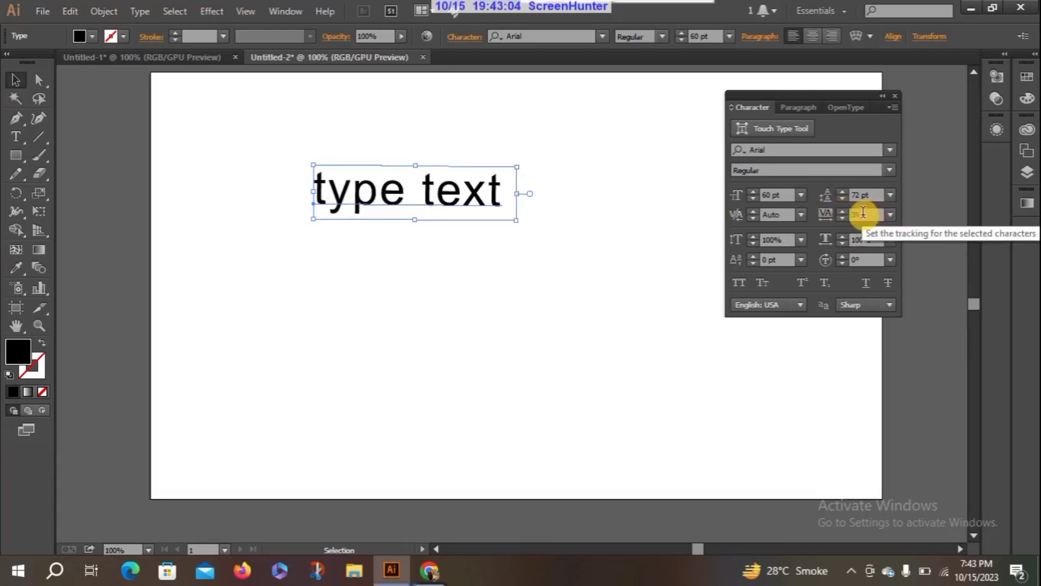
Reset the text's tracking to the preset value 0
left_click(890, 215)
left_click(891, 215)
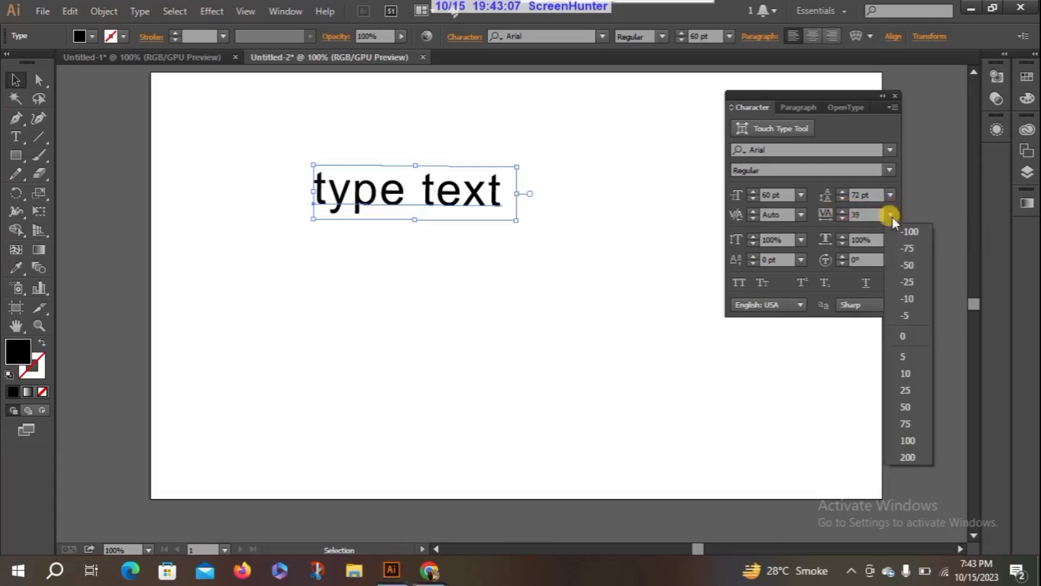
left_click(912, 333)
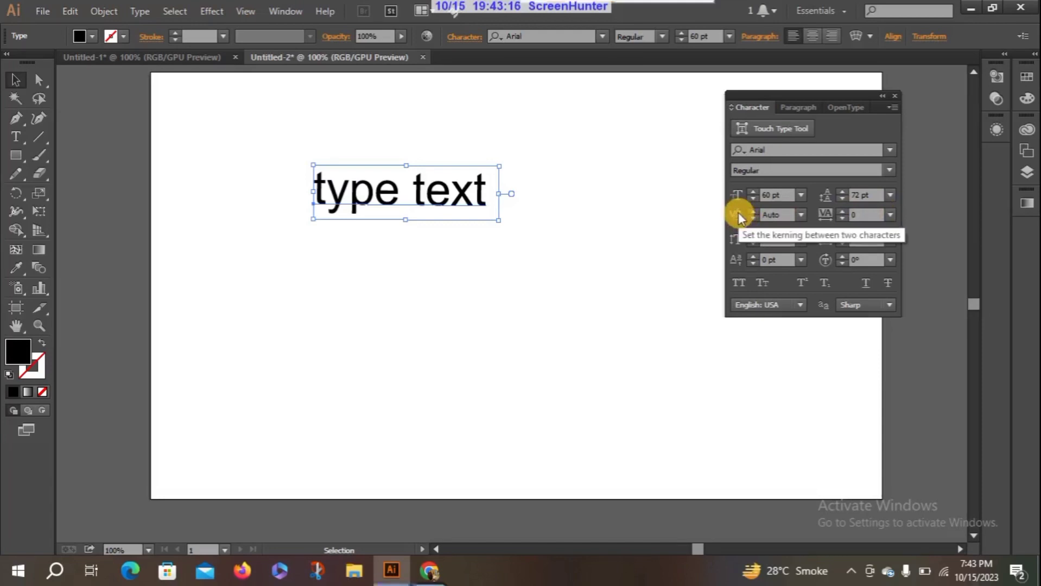
Try the Optical, Metrics - Roman Only and 0 kerning options on the 60 pt text
left_click(801, 214)
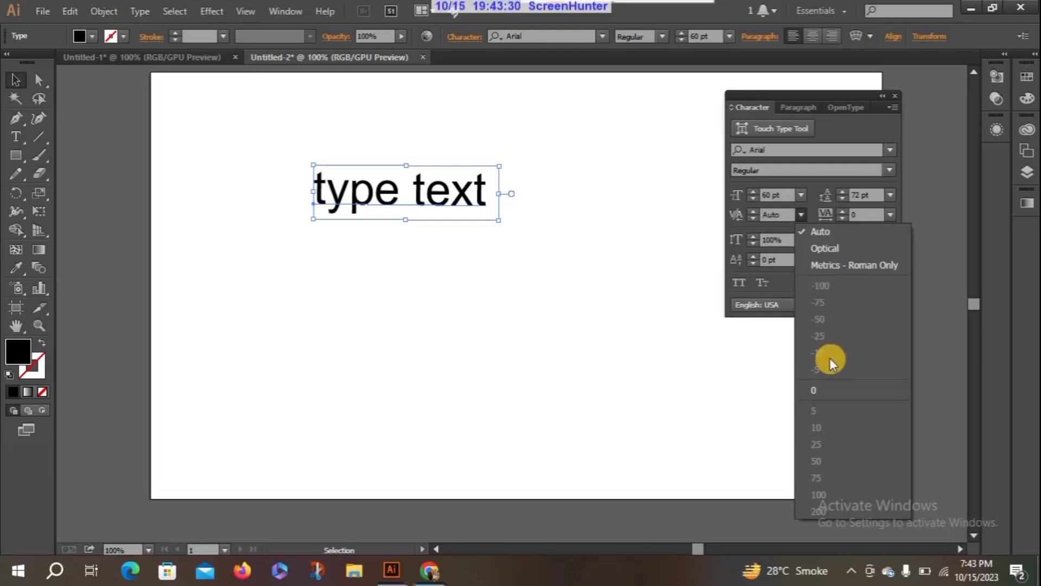
left_click(822, 248)
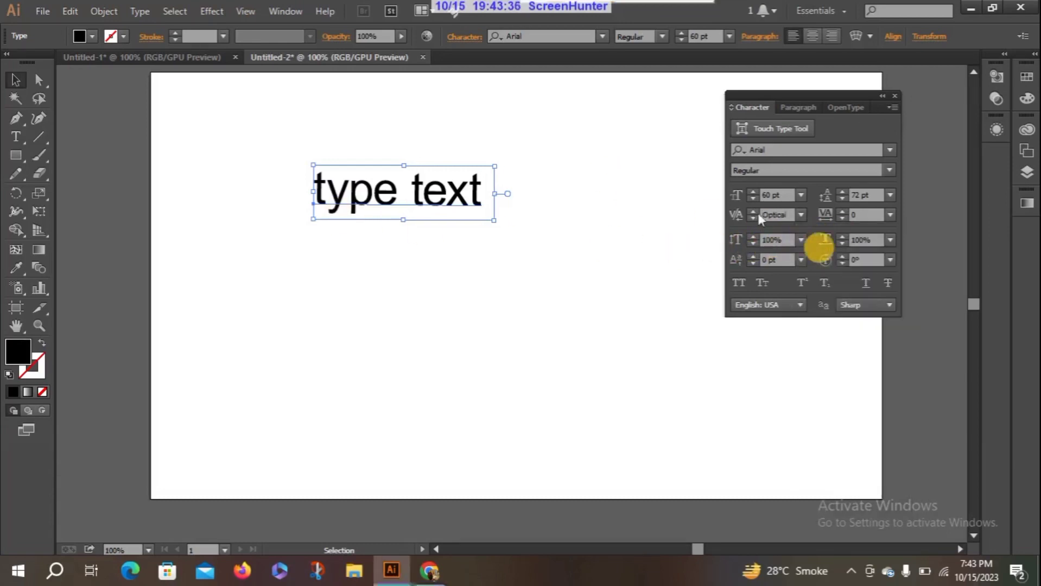
left_click(801, 215)
left_click(832, 263)
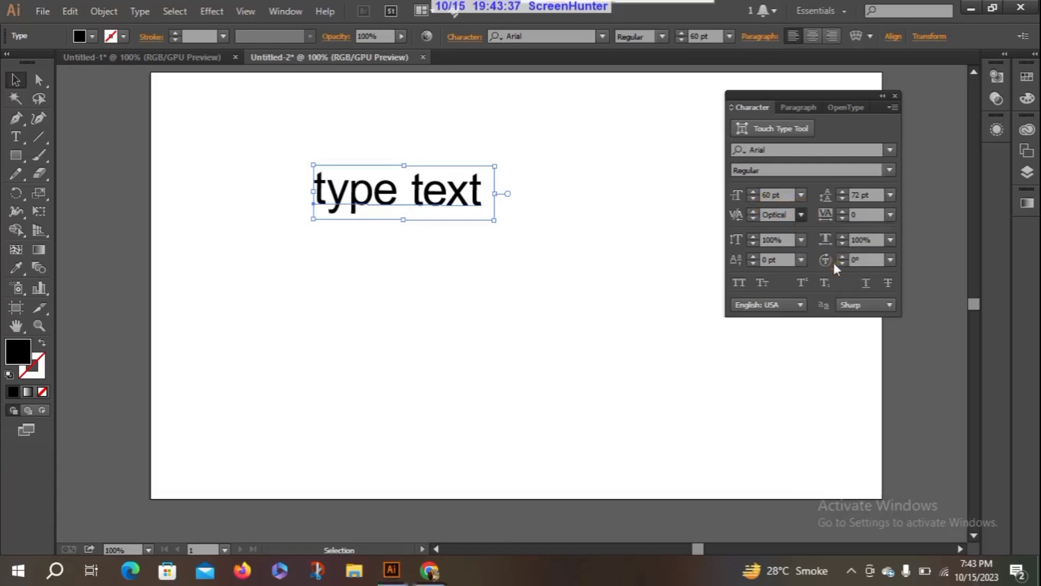
left_click(800, 215)
left_click(811, 390)
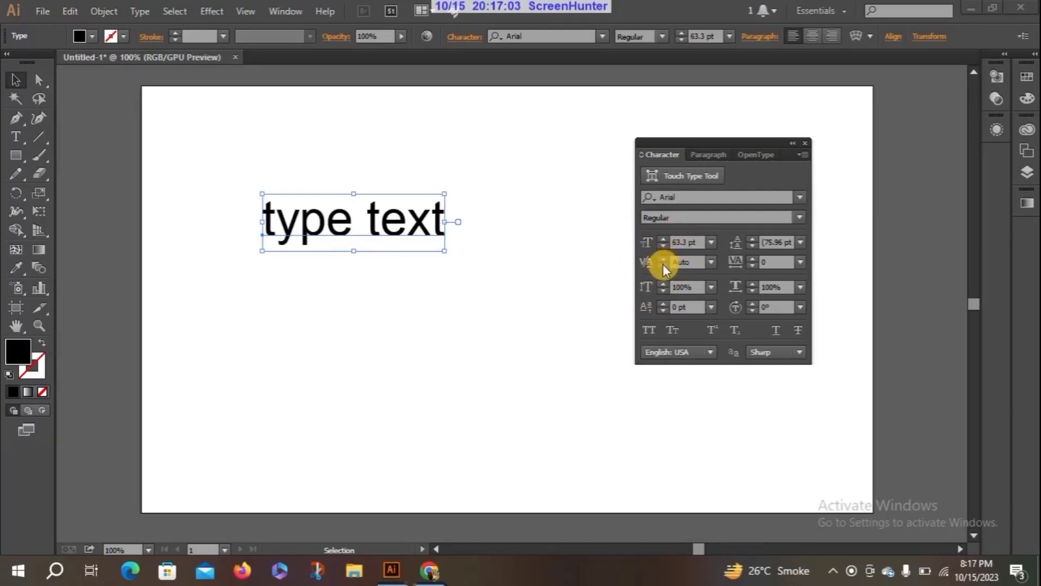
Try 0, Optical and Metrics - Roman Only kerning on the 63.3 pt text and return it to Auto
left_click(712, 262)
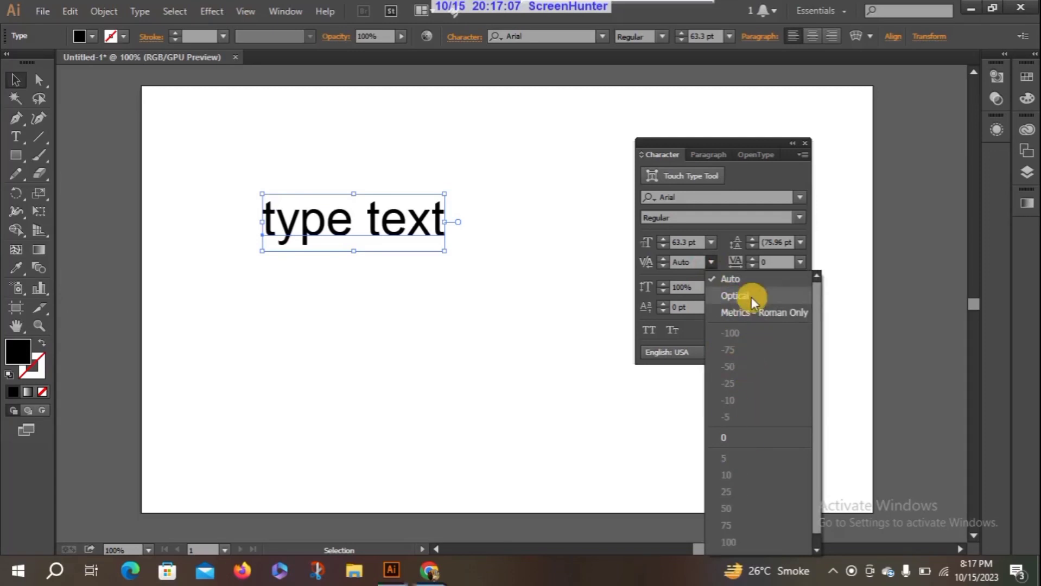
left_click(727, 432)
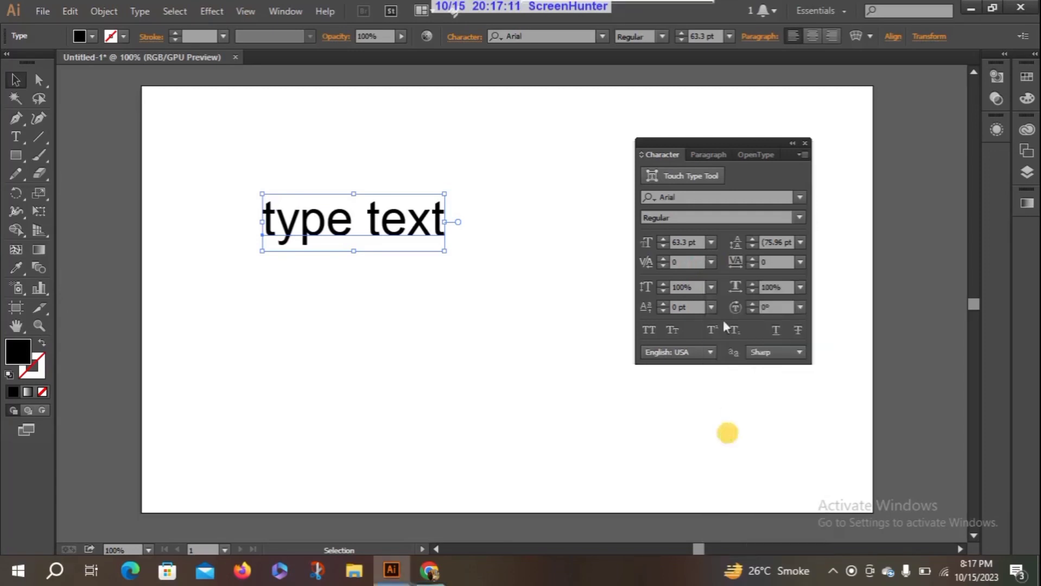
left_click(711, 260)
left_click(726, 282)
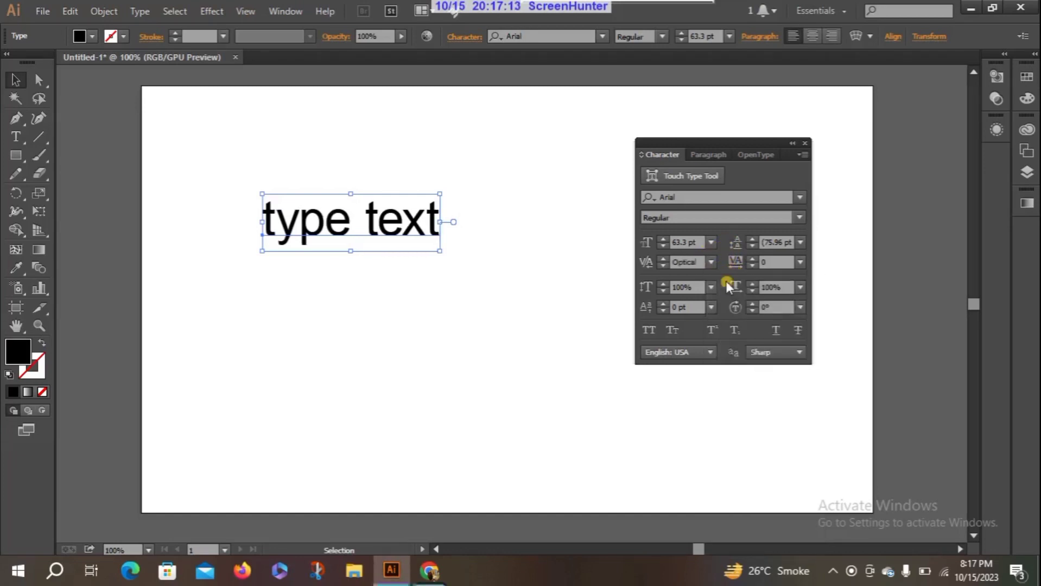
left_click(712, 262)
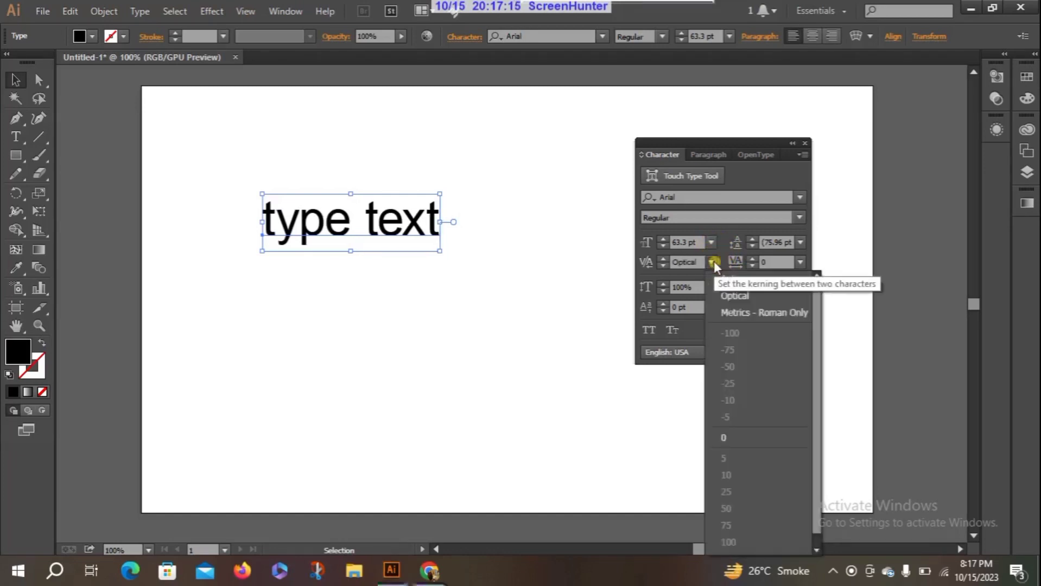
left_click(736, 311)
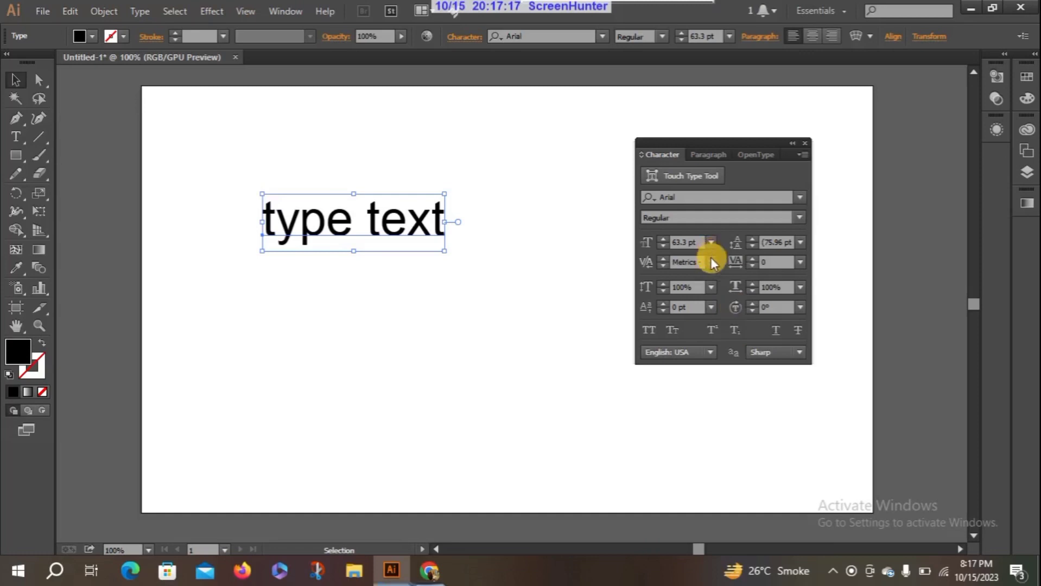
left_click(712, 260)
left_click(742, 300)
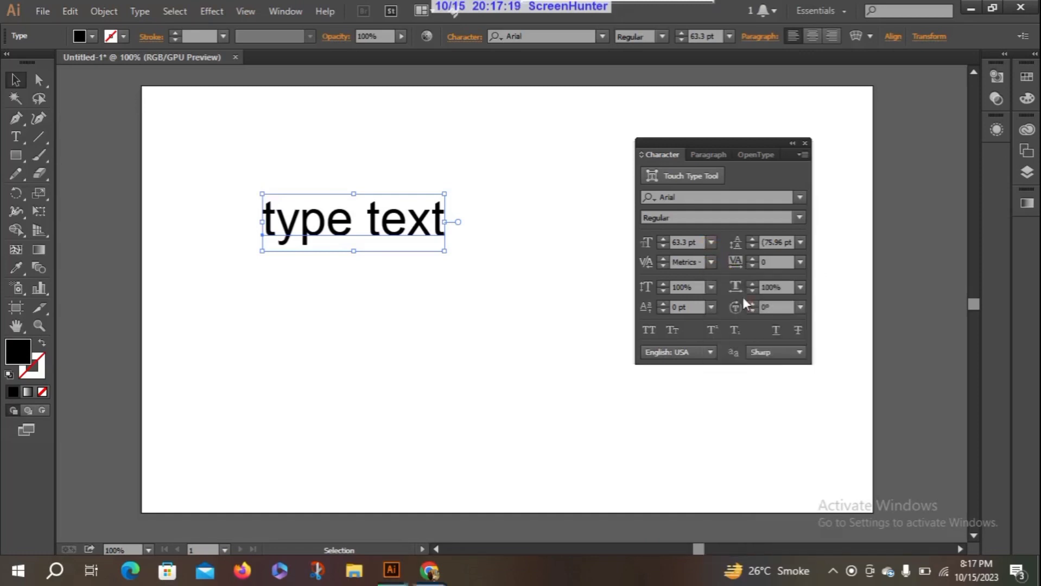
left_click(711, 259)
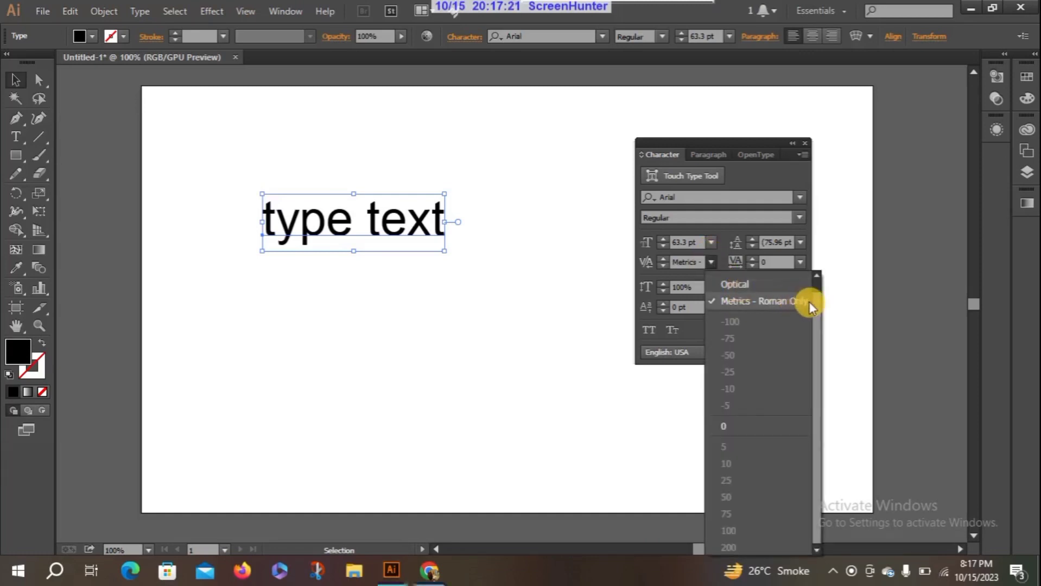
scroll(820, 307, "up", 1)
left_click(754, 282)
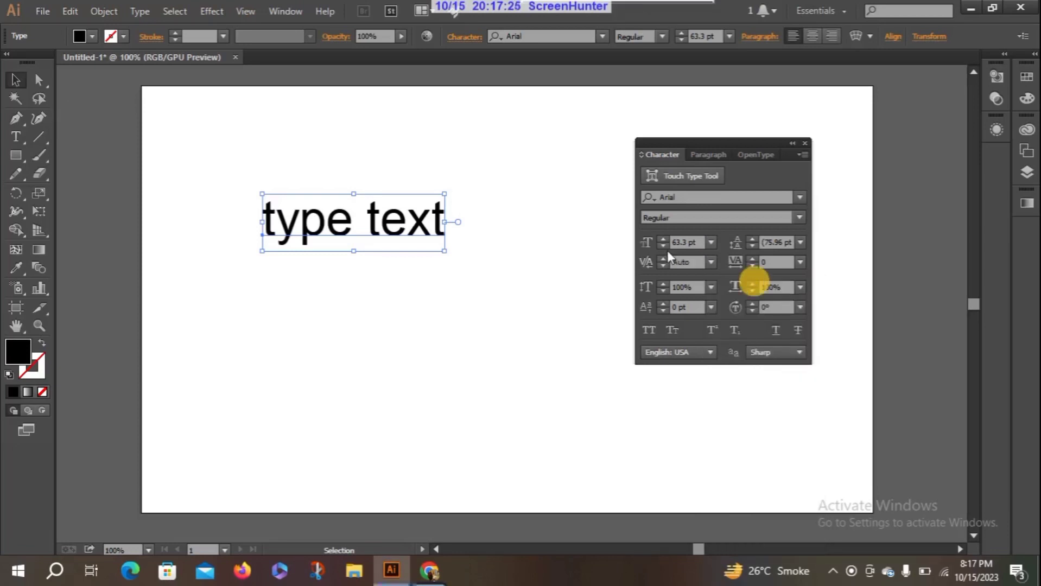
left_click(680, 287)
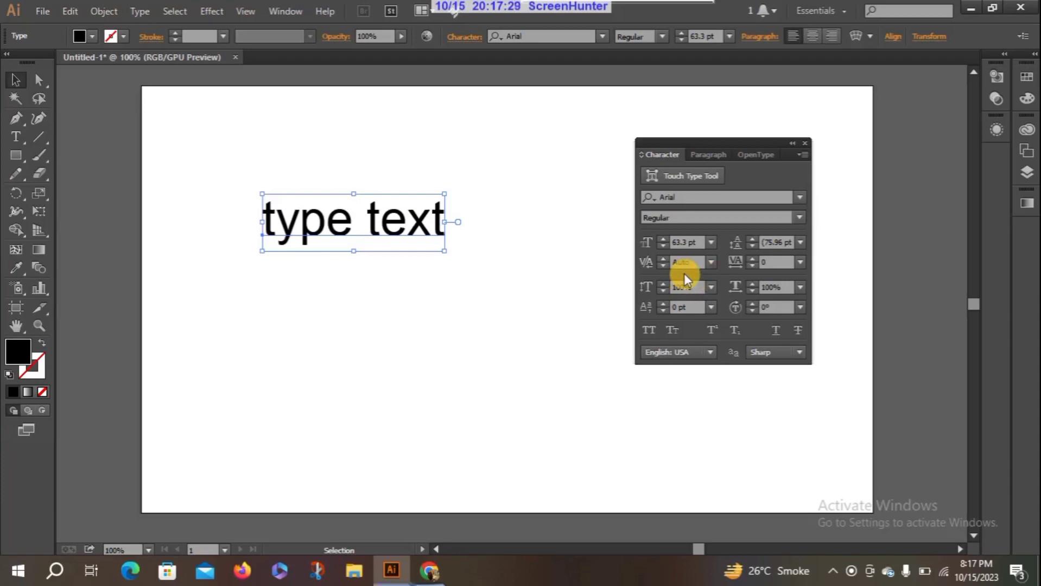
left_click(765, 261)
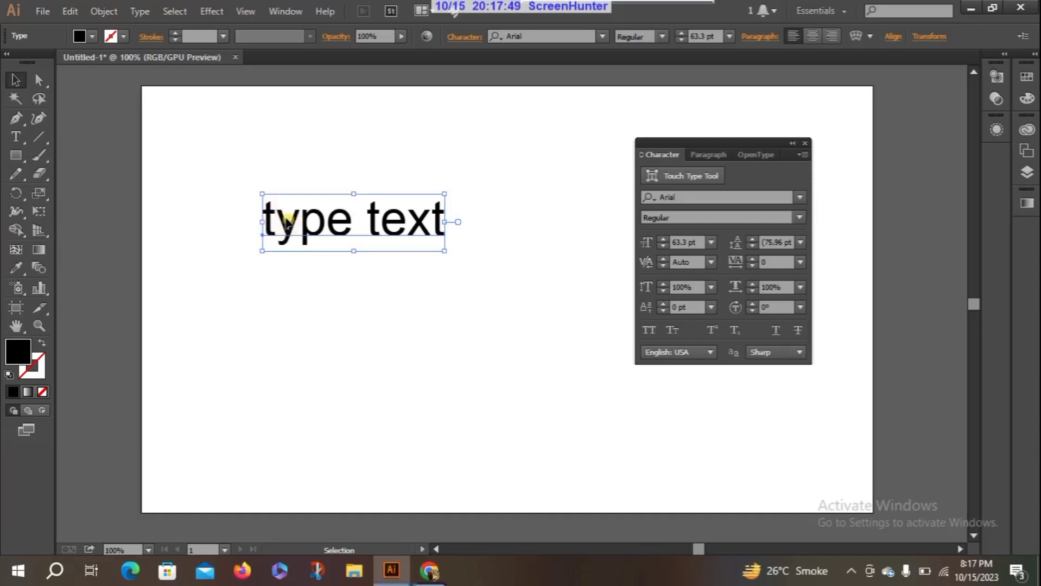
Place the text cursor between the t and y of "type" and try kerning values of 25, 100 and 200
left_click(221, 221)
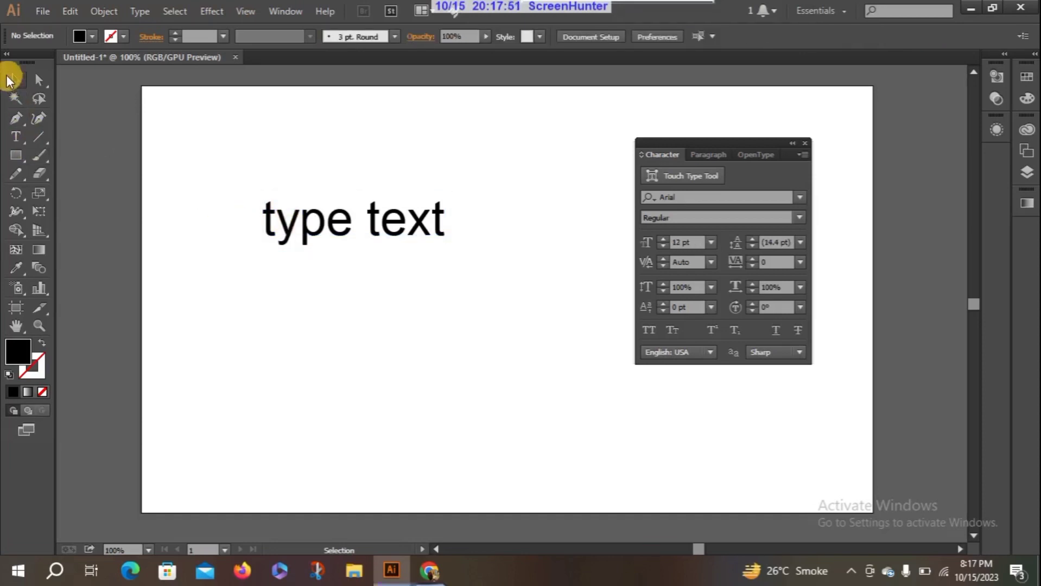
left_click(274, 213)
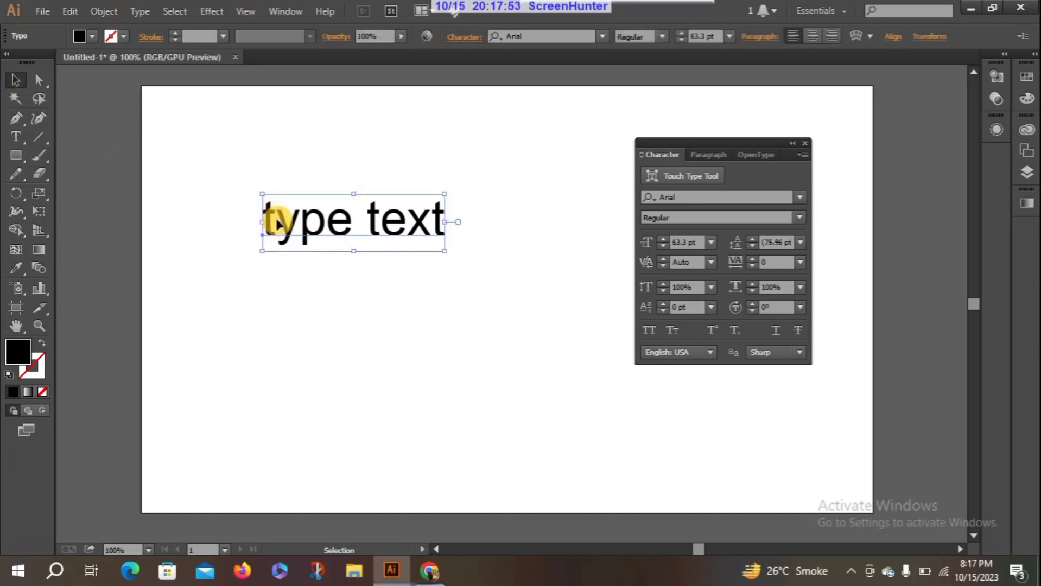
left_click(16, 137)
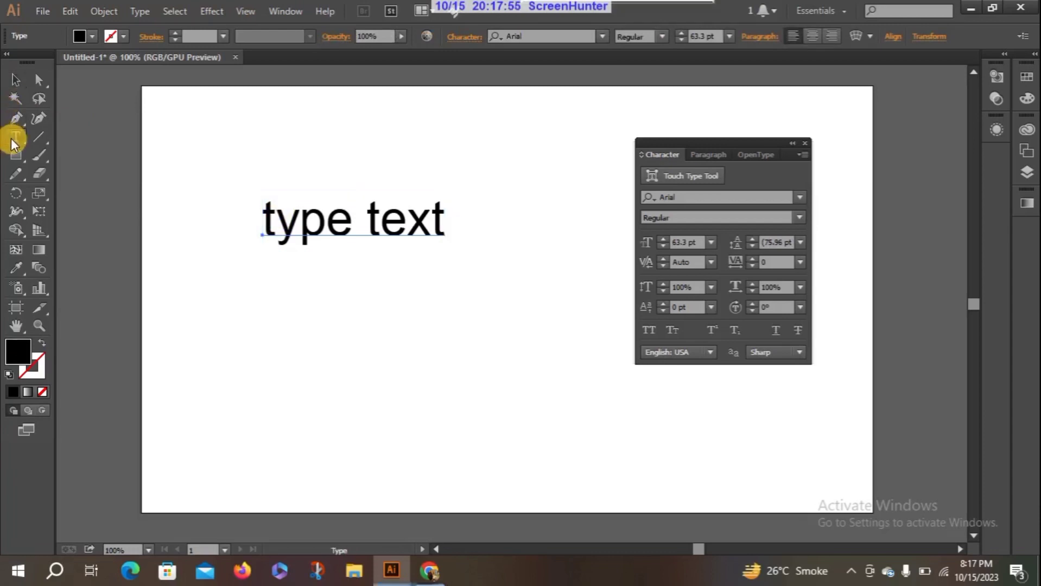
left_click(278, 226)
left_click(279, 225)
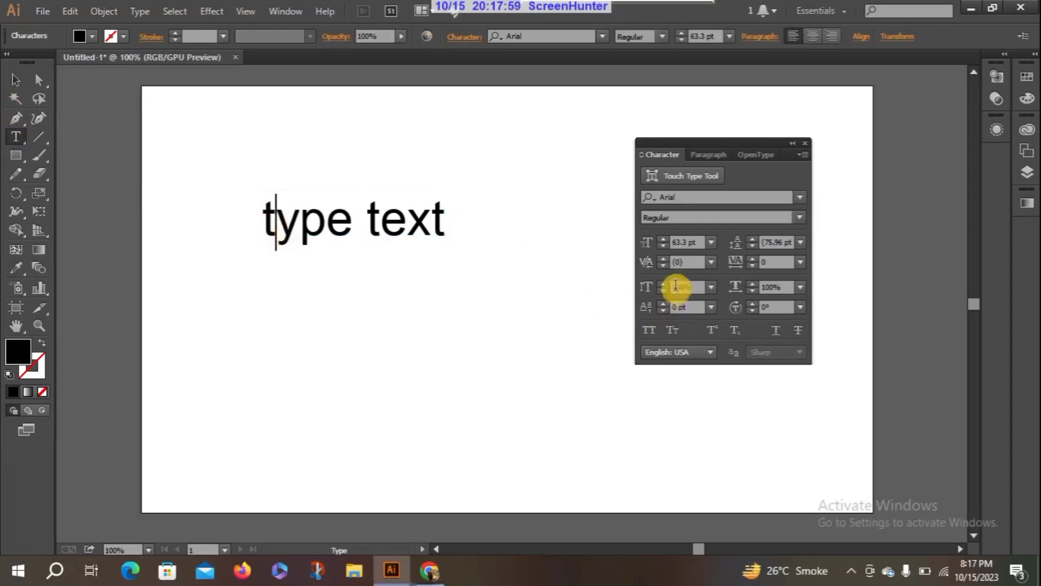
left_click(711, 263)
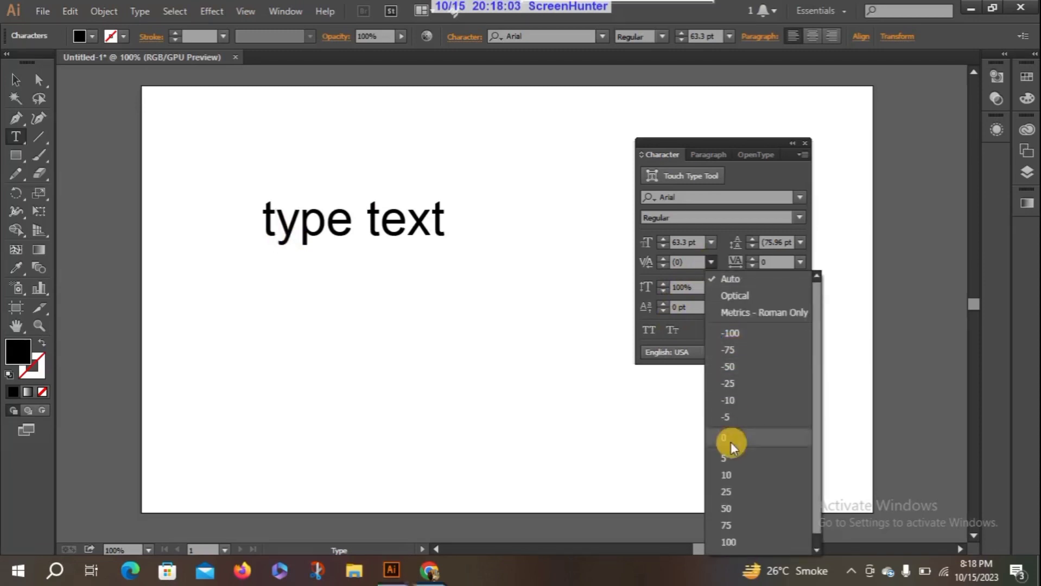
left_click(731, 495)
left_click(711, 264)
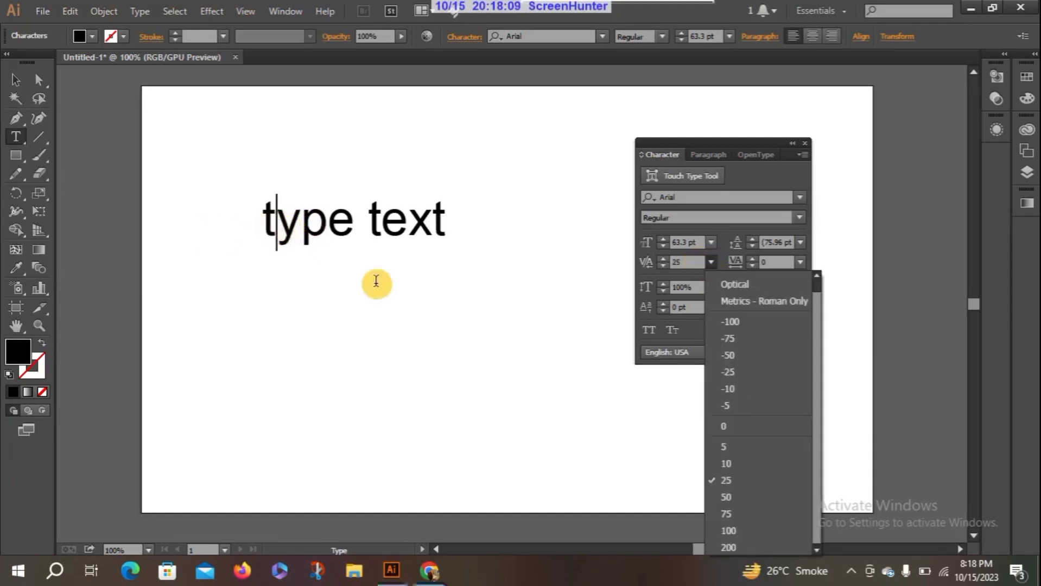
left_click(748, 533)
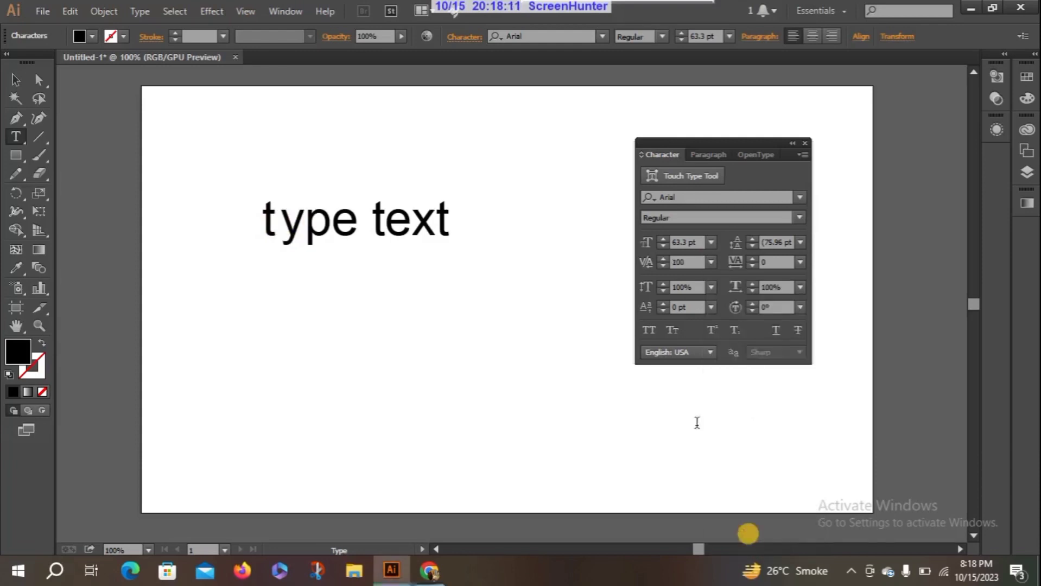
left_click(711, 263)
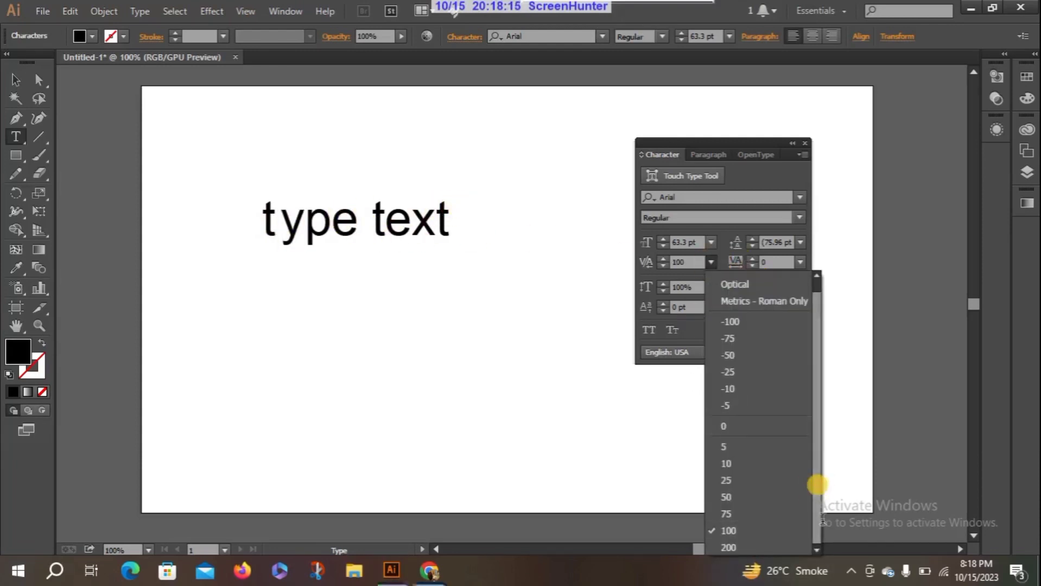
left_click(758, 547)
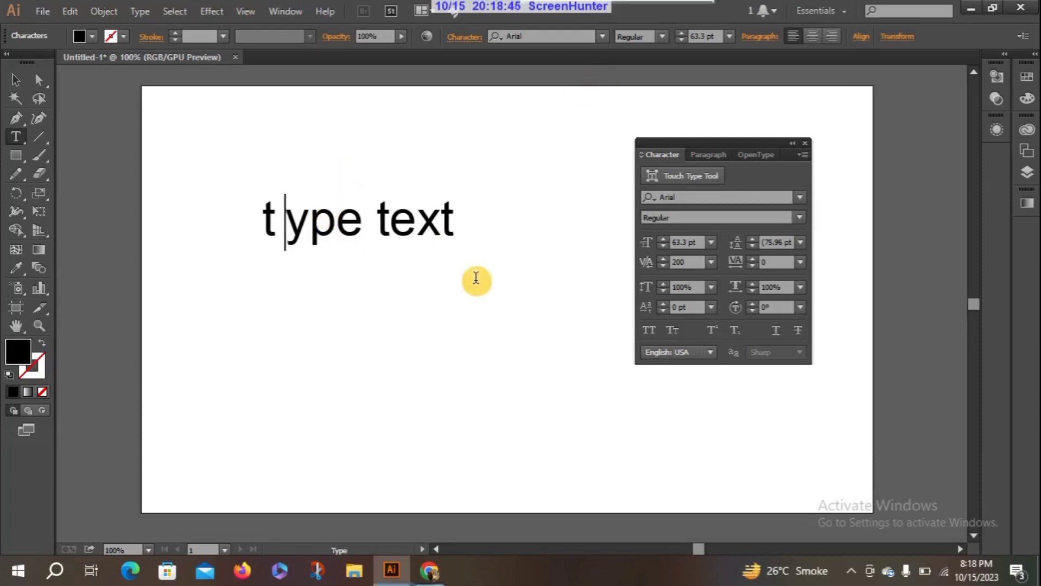
Return the kerning between the t and y to Auto
left_click(711, 263)
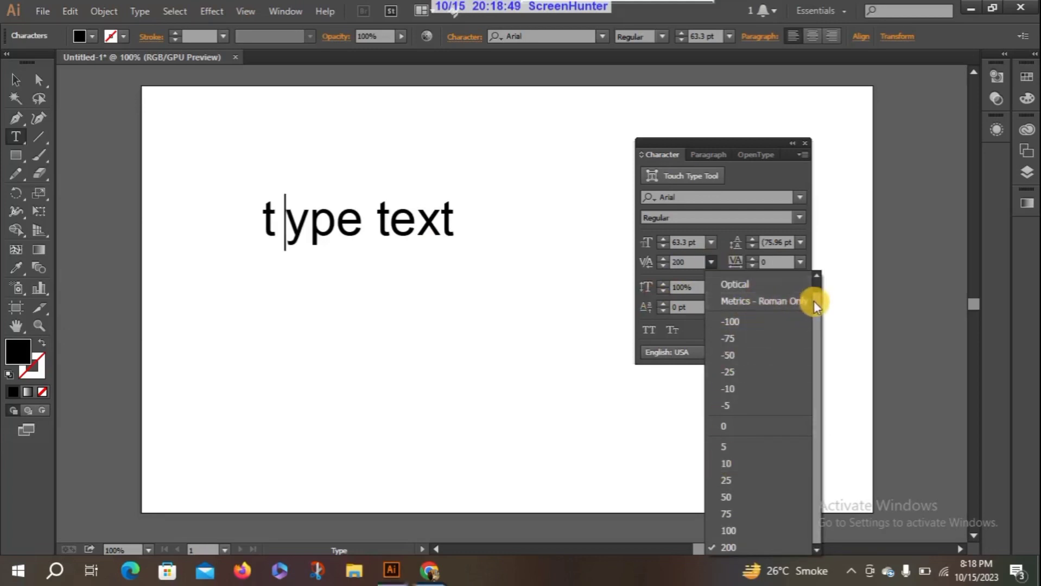
scroll(814, 286, "up", 1)
left_click(750, 274)
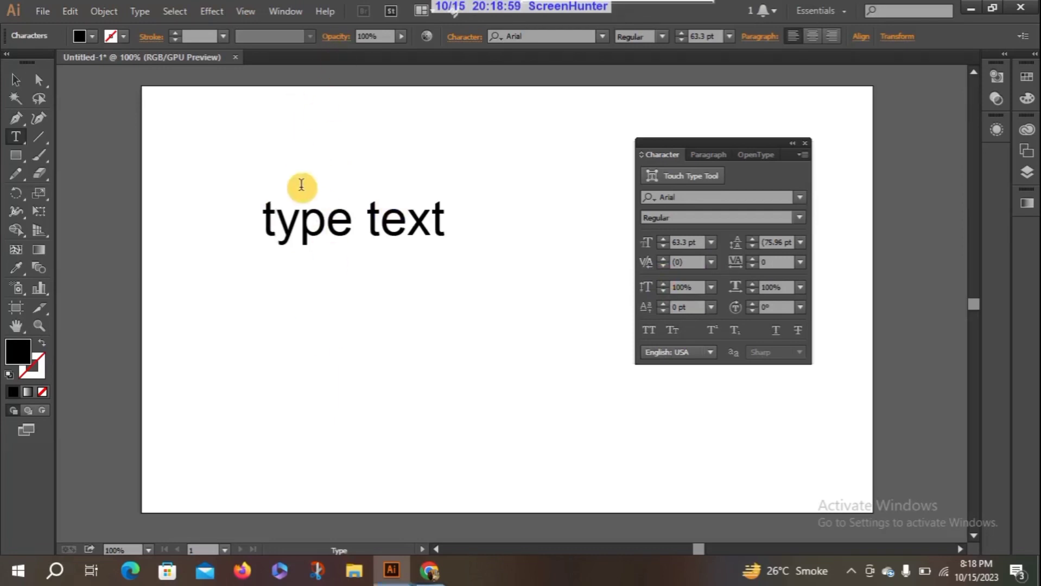
Try a 125% vertical scale with only the text cursor placed between the t and y
left_click(710, 288)
left_click(733, 414)
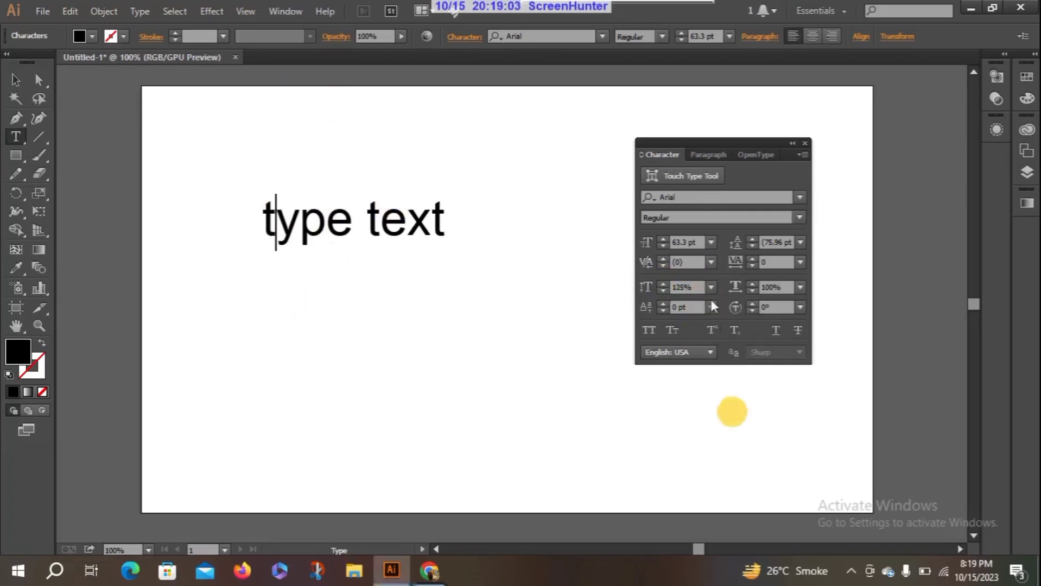
left_click(711, 262)
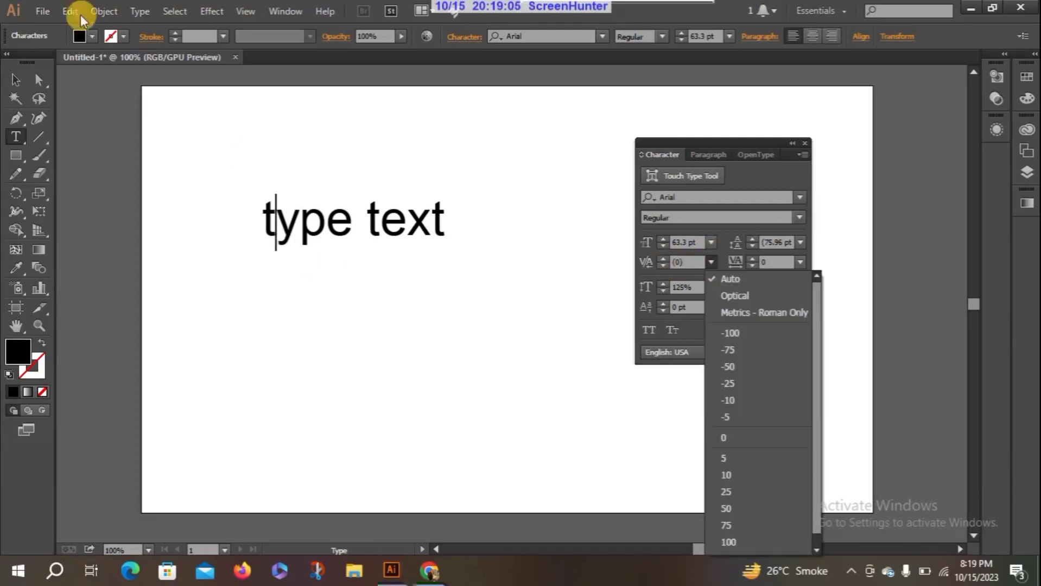
Select the whole text object and stretch it with a vertical scale of 175%, followed by 200%
left_click(16, 80)
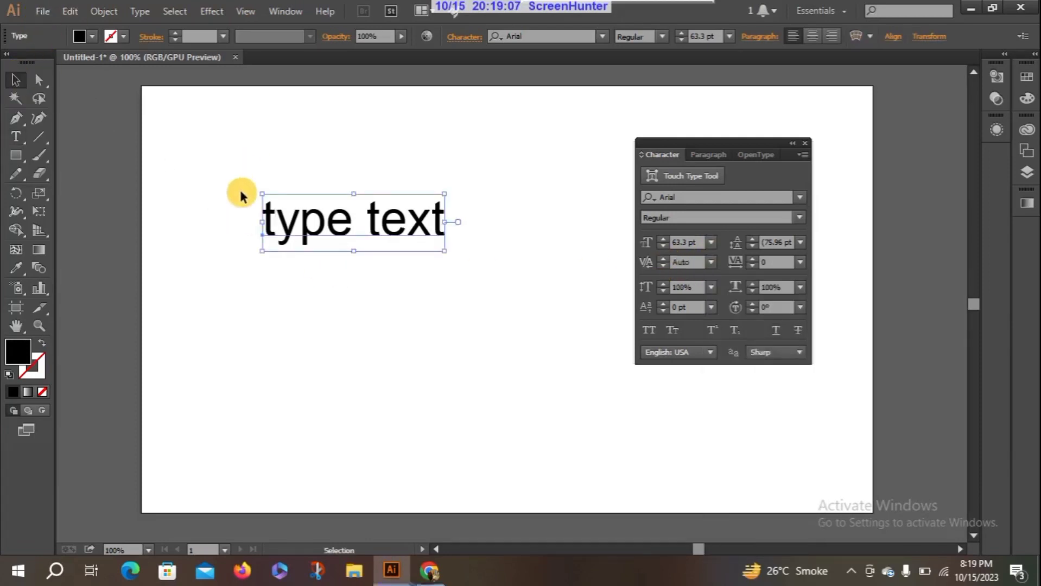
left_click(713, 288)
left_click(728, 437)
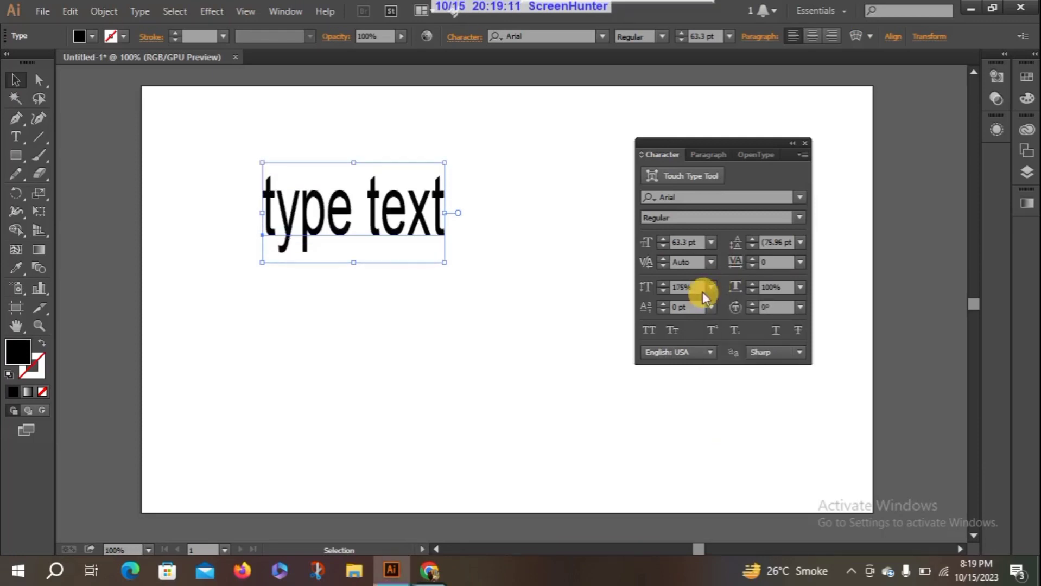
left_click(711, 287)
left_click(717, 456)
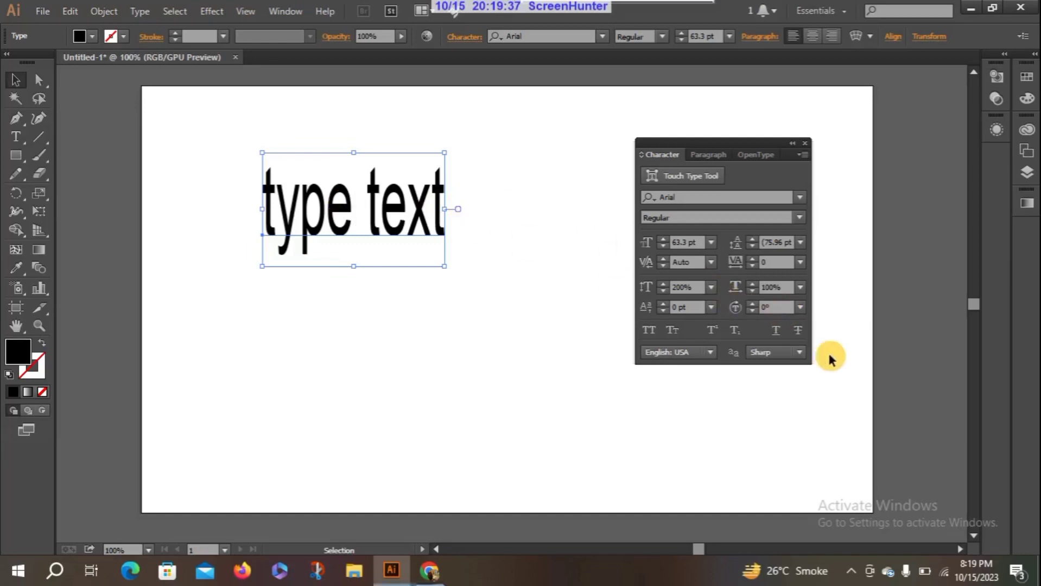
Widen the text with a horizontal scale of 125%, followed by 200%
left_click(799, 288)
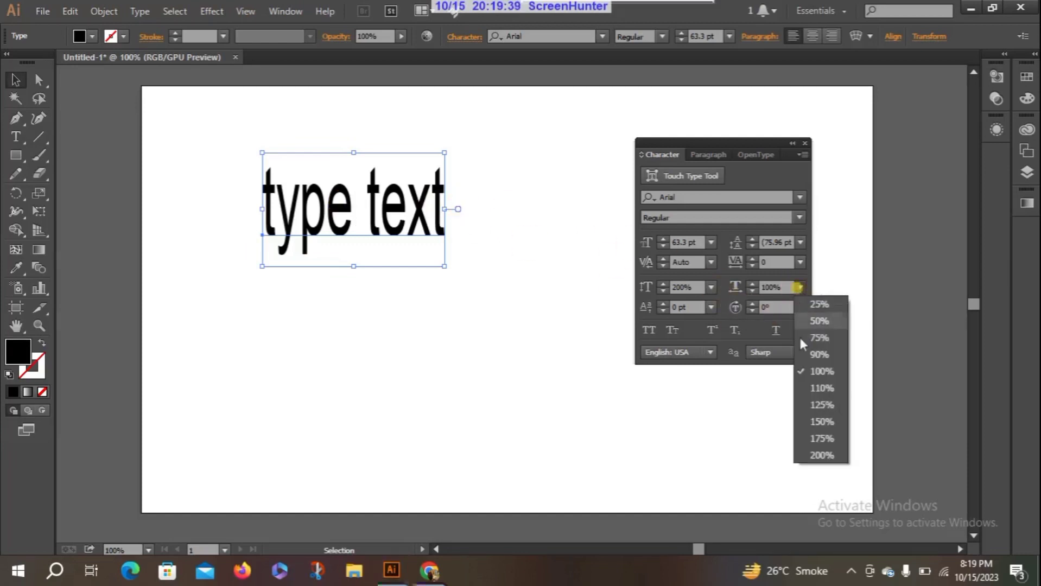
left_click(807, 407)
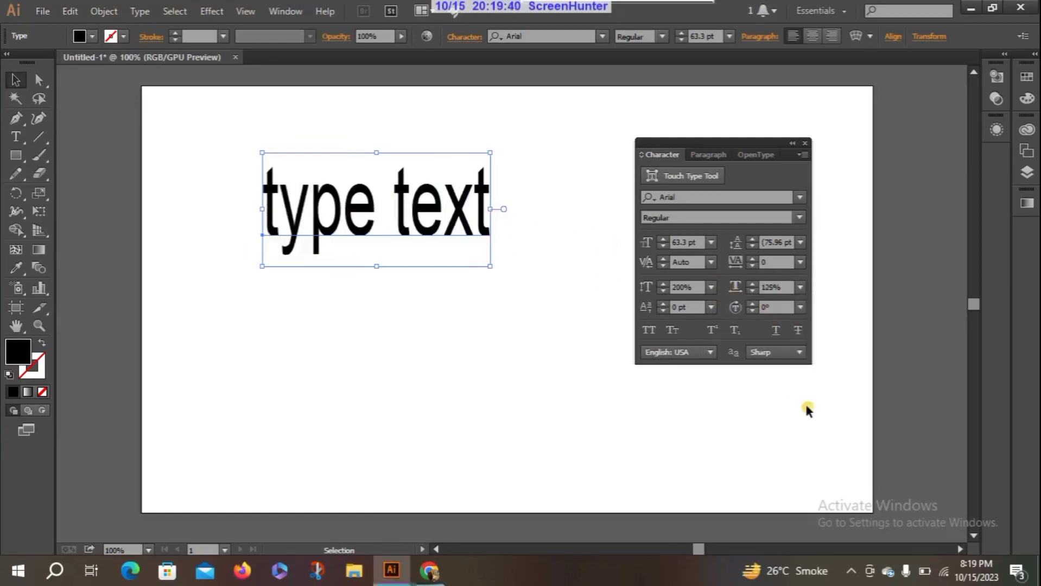
left_click(800, 287)
left_click(802, 456)
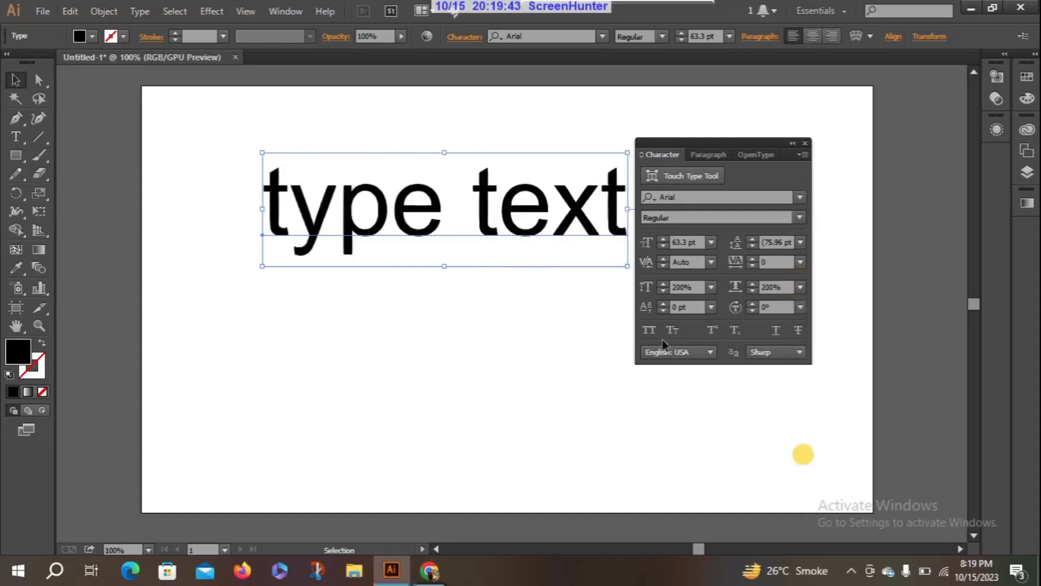
Move the Character panel clear of the text and reset both the vertical and horizontal scale to 100%
left_click_drag(734, 140, 782, 142)
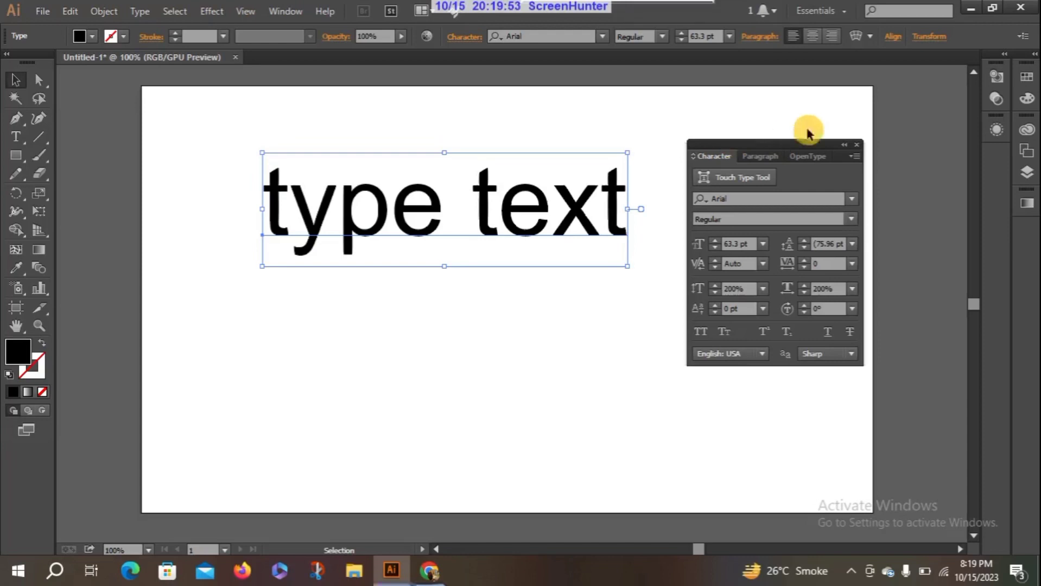
left_click(763, 289)
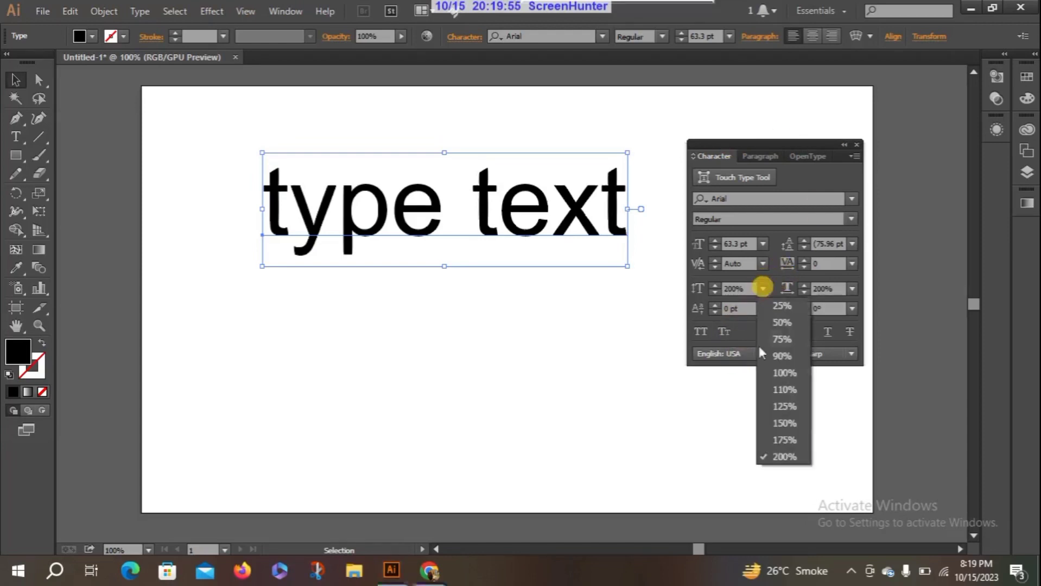
left_click(787, 386)
left_click(852, 289)
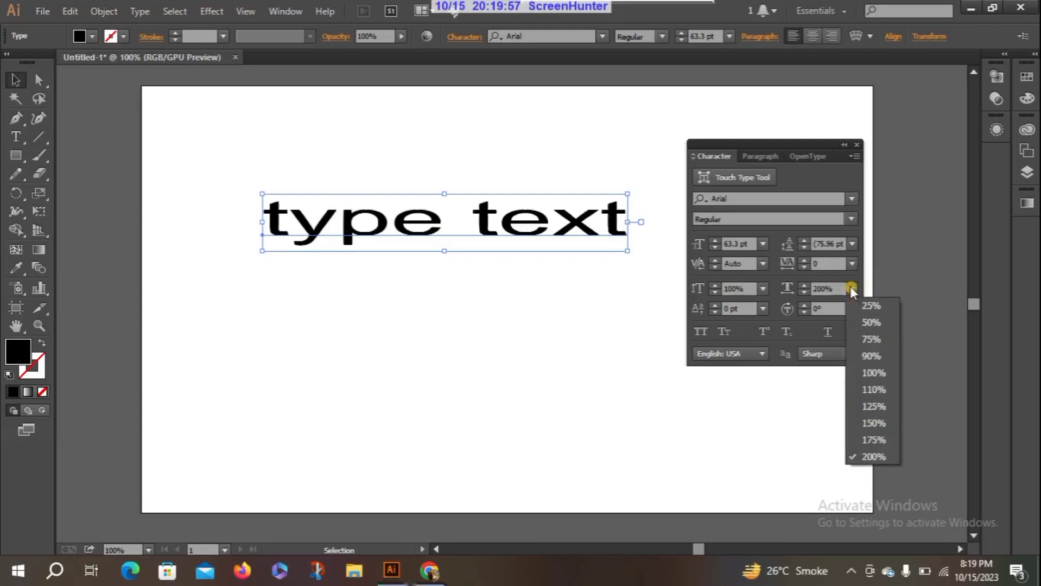
left_click(850, 379)
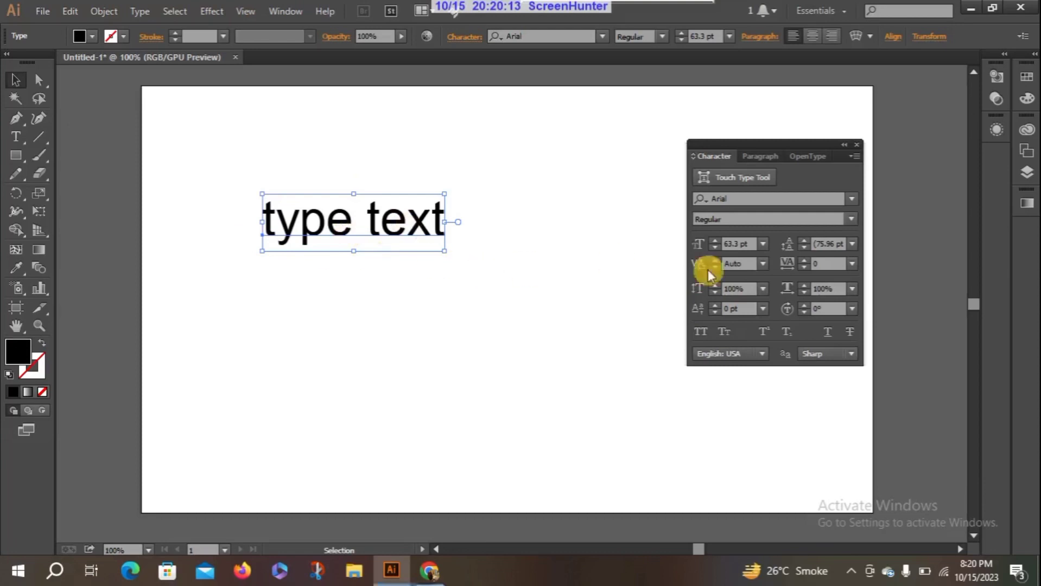
Try baseline shifts of 9 pt and 3 pt on the selected text and settle on 12 pt
left_click(763, 309)
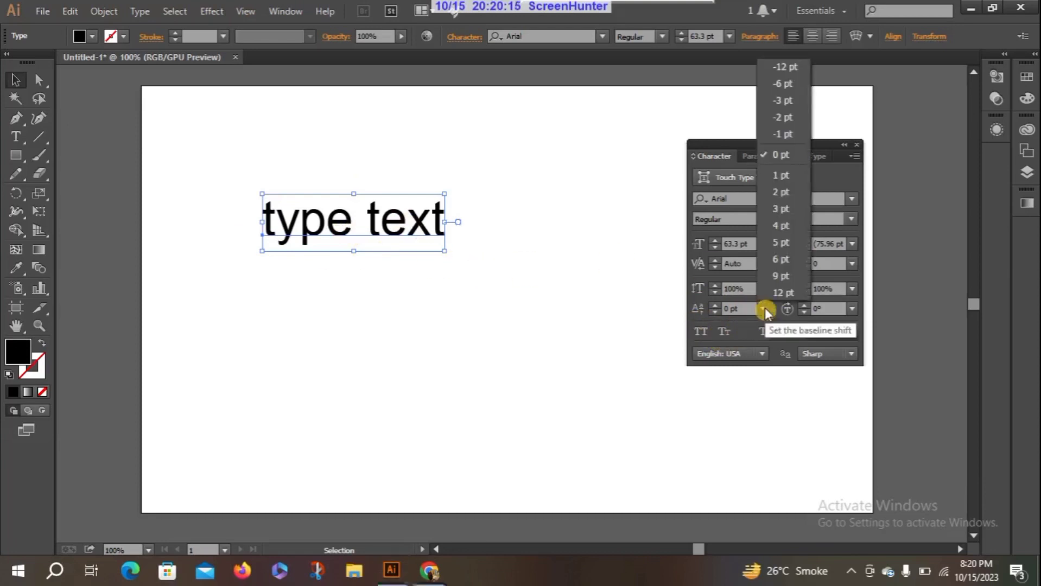
left_click(777, 268)
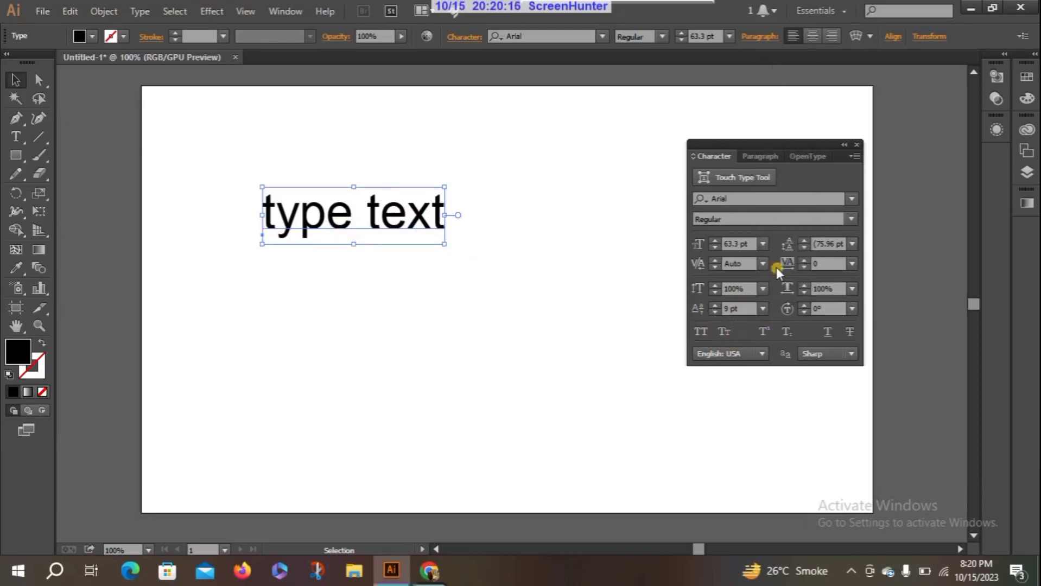
left_click(763, 309)
left_click(770, 207)
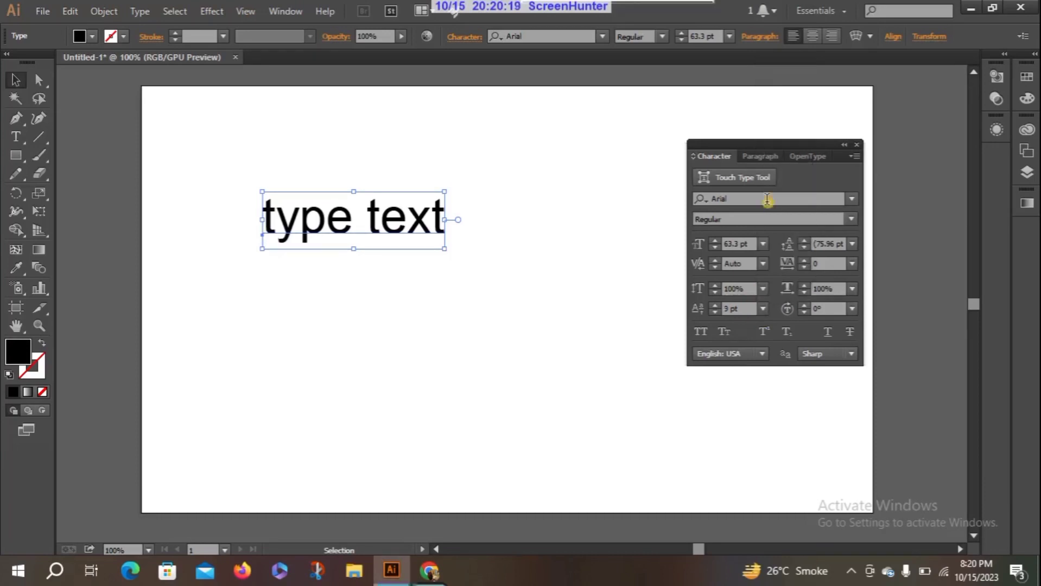
left_click(763, 309)
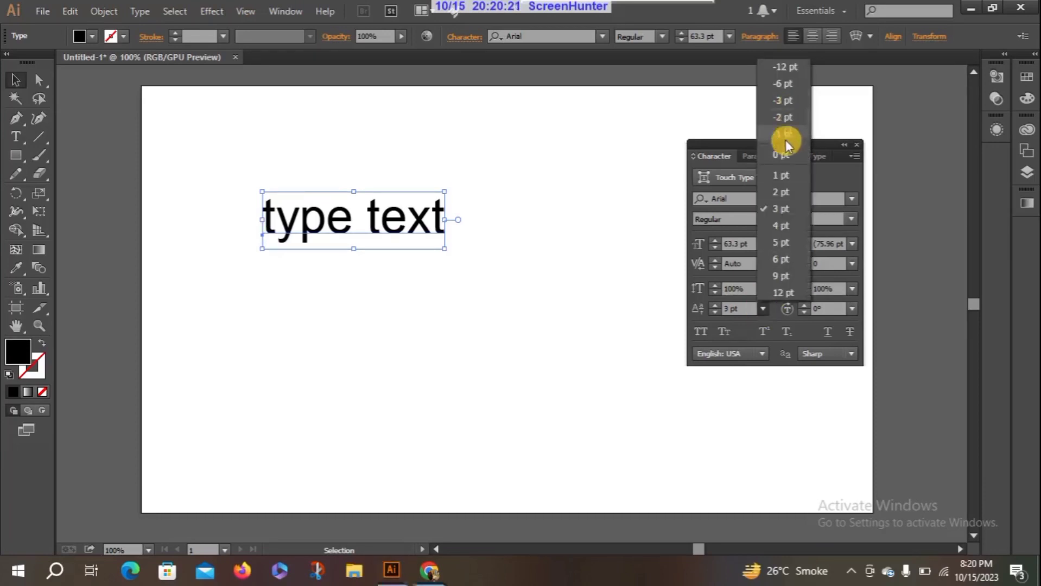
left_click(781, 293)
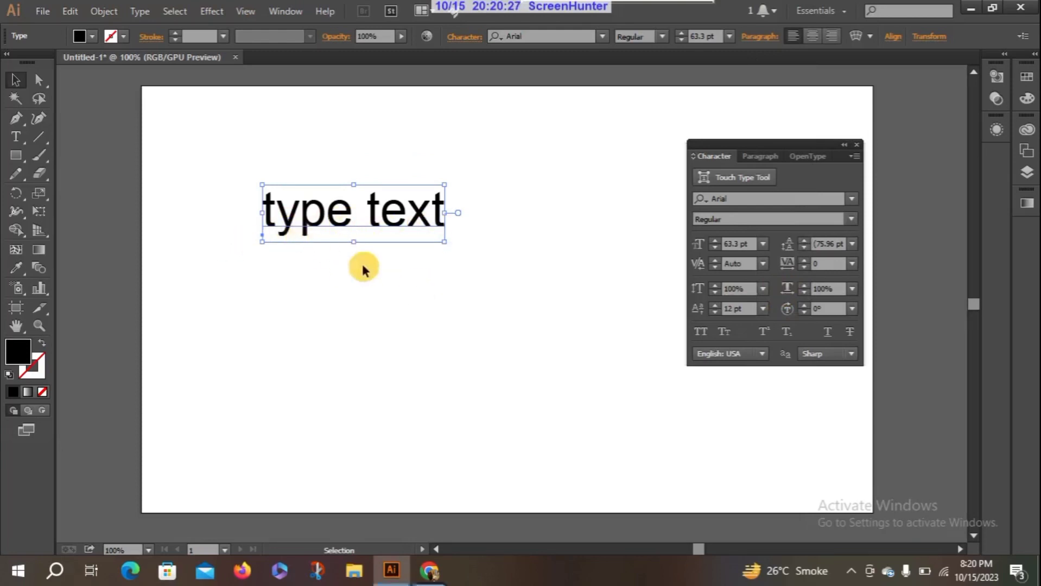
Deselect the text, try baseline shifts of -2 pt, 4 pt and 12 pt with nothing selected, and reset the value to 0 pt
left_click(292, 298)
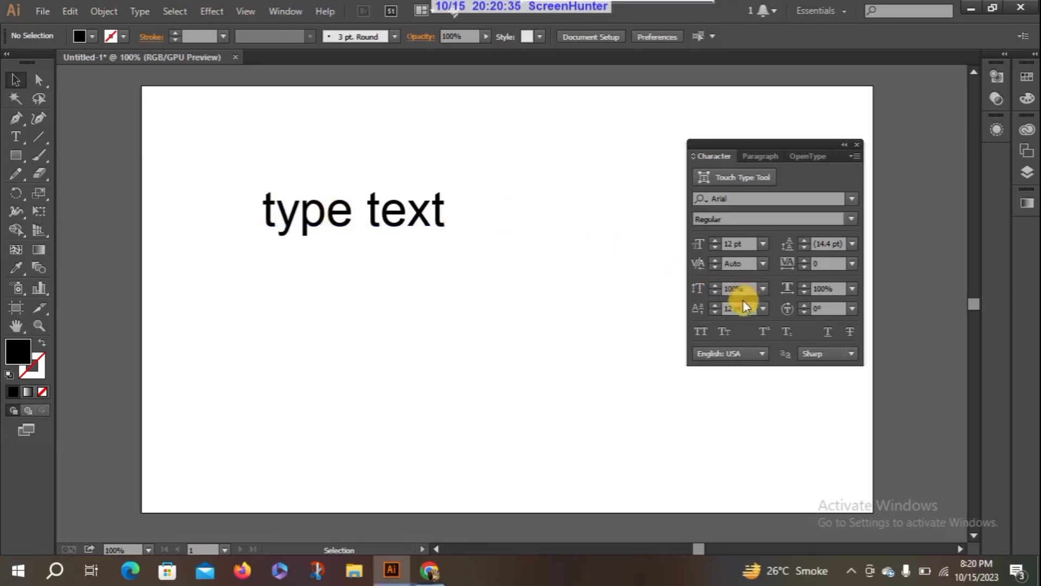
left_click(763, 308)
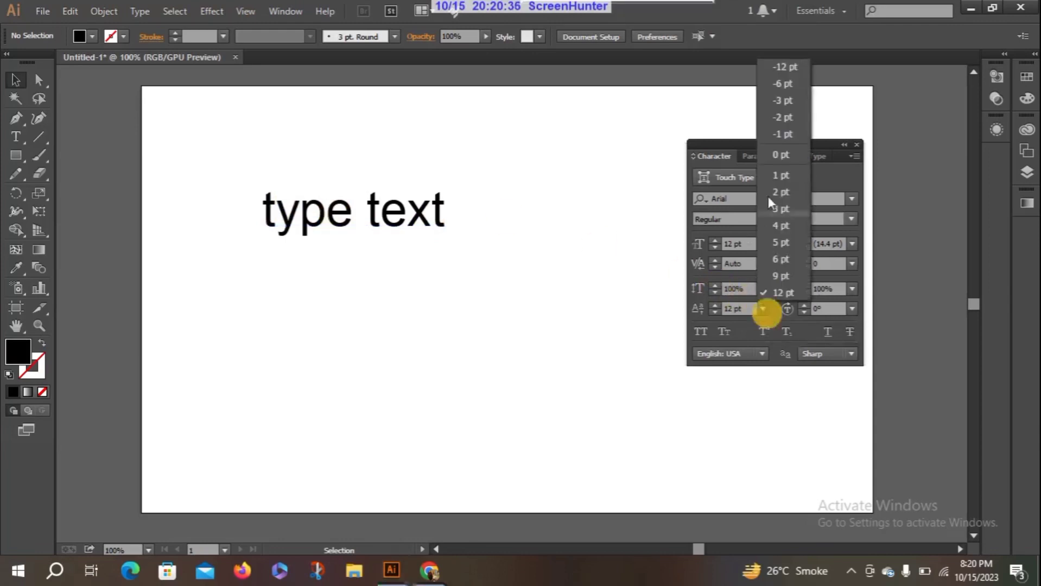
left_click(779, 118)
left_click(763, 308)
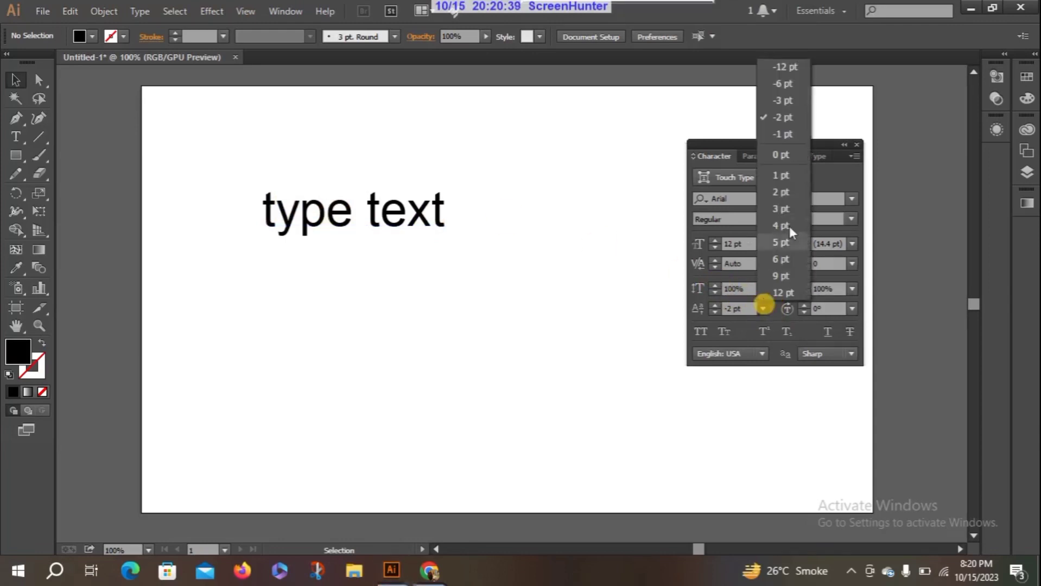
left_click(792, 225)
left_click(763, 307)
left_click(775, 294)
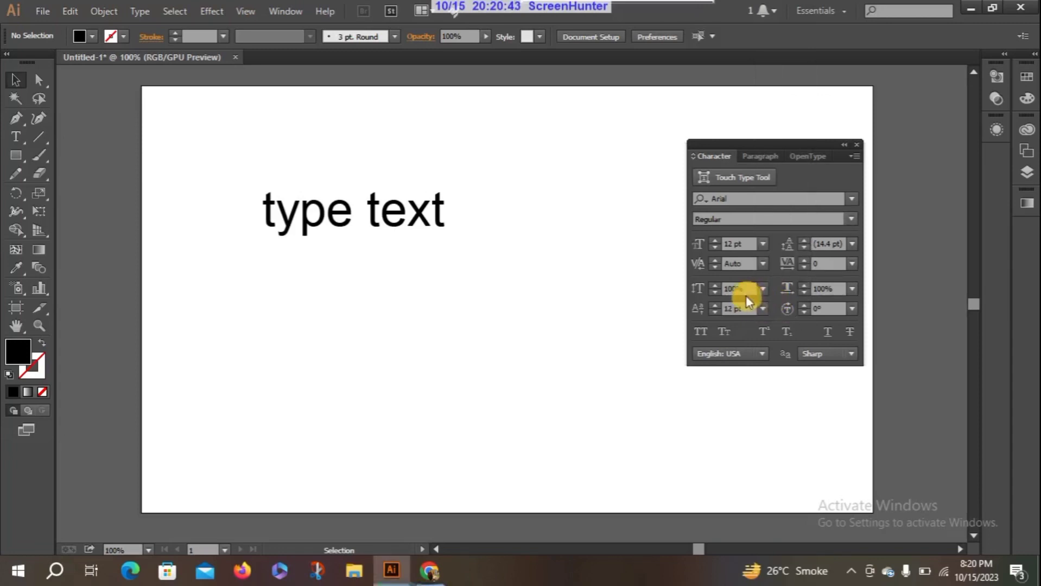
left_click(763, 308)
left_click(788, 156)
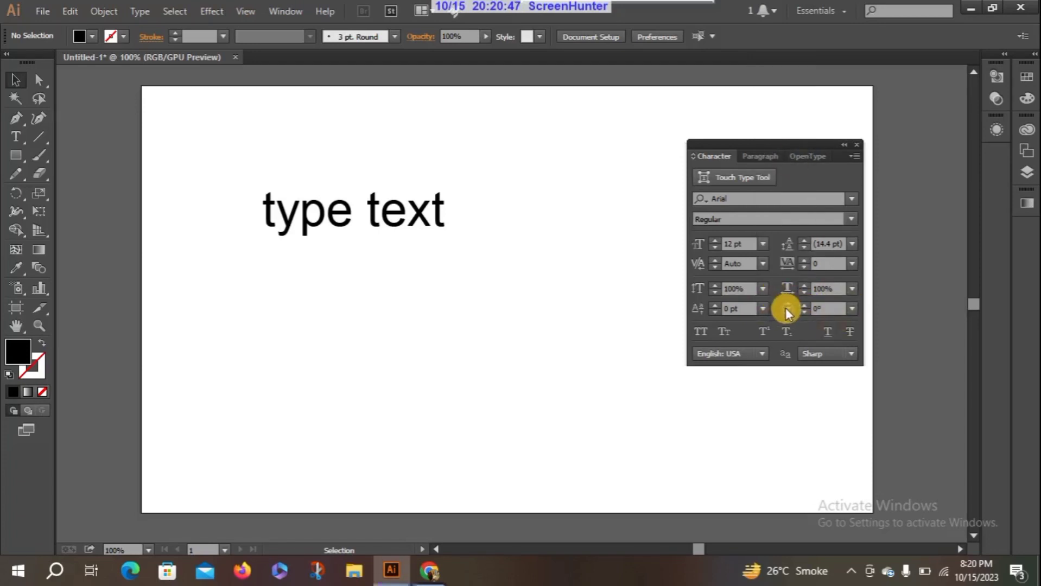
Set the character rotation to 60° with nothing selected and return to the Selection tool
left_click(852, 309)
left_click(867, 226)
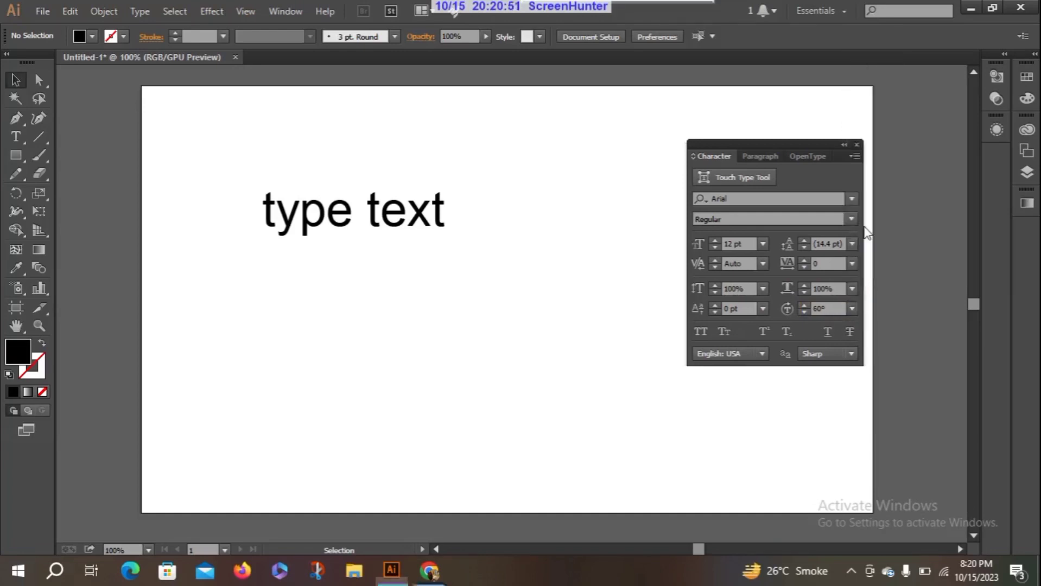
left_click(22, 76)
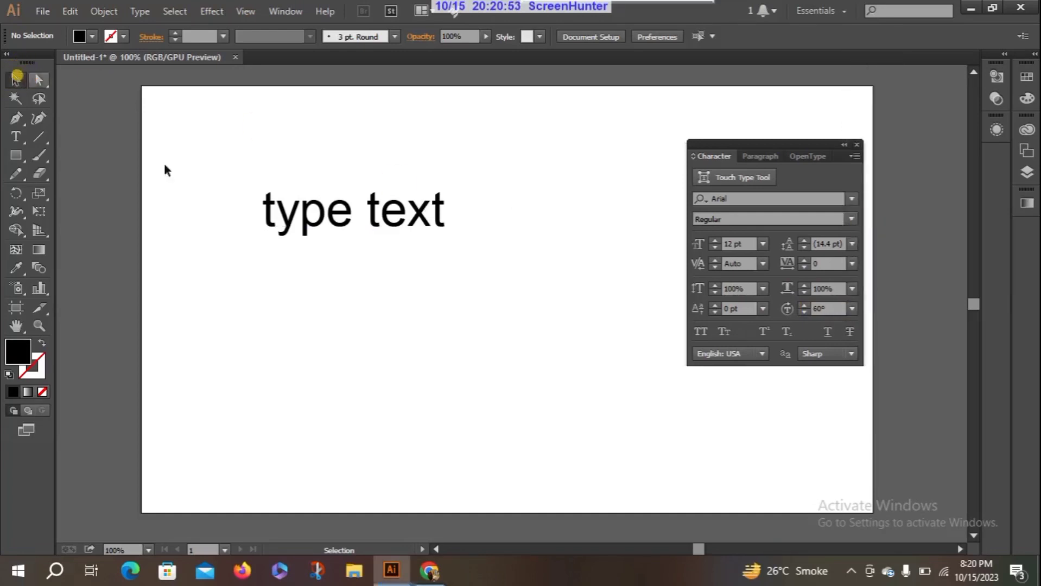
Select the "type text" line, try character rotations of -30° and -90°, and reset the rotation to 0°
left_click_drag(233, 183, 545, 309)
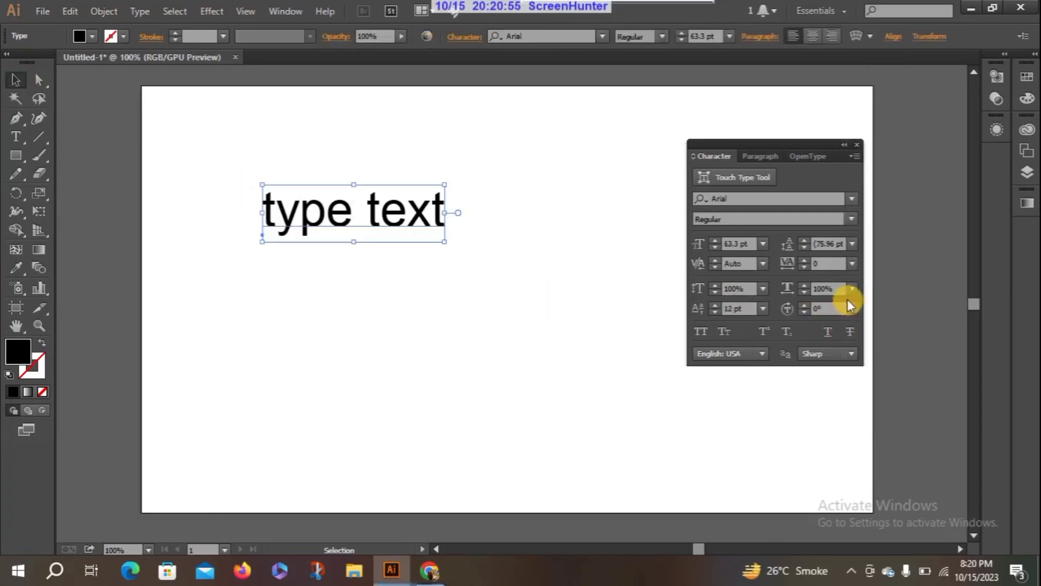
left_click(851, 307)
left_click(877, 251)
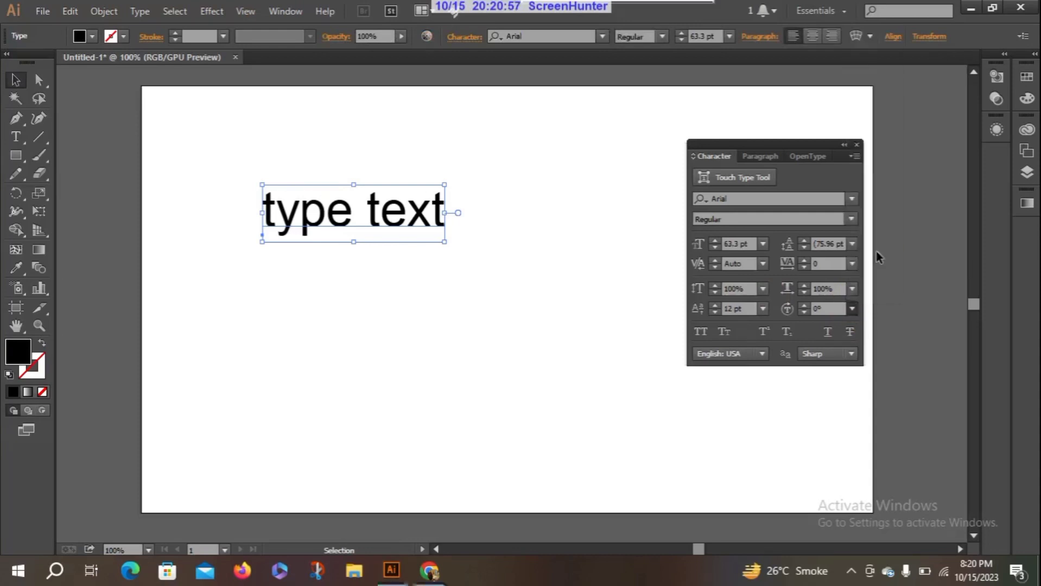
left_click(852, 305)
left_click(867, 155)
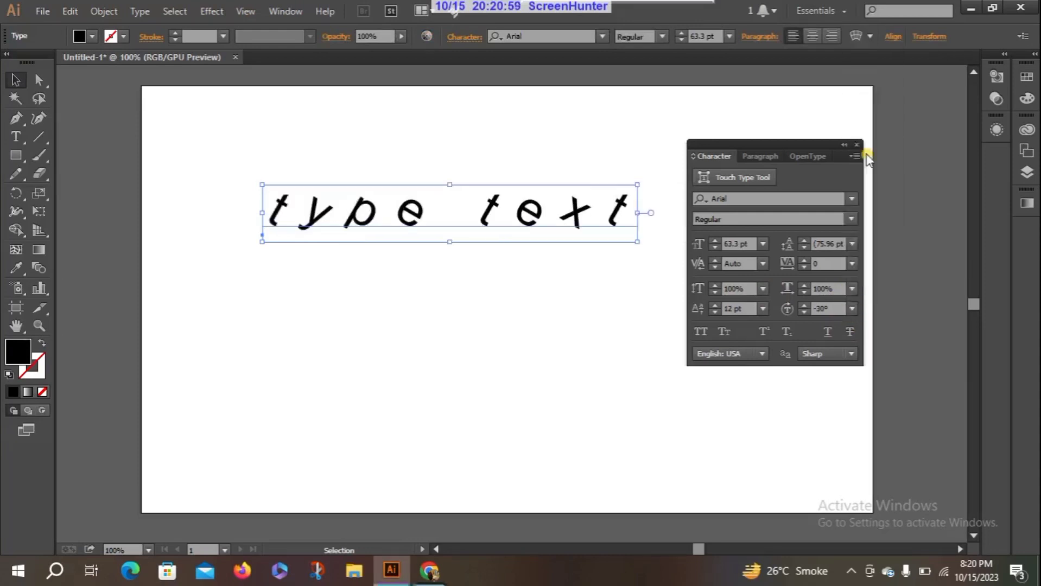
left_click(852, 308)
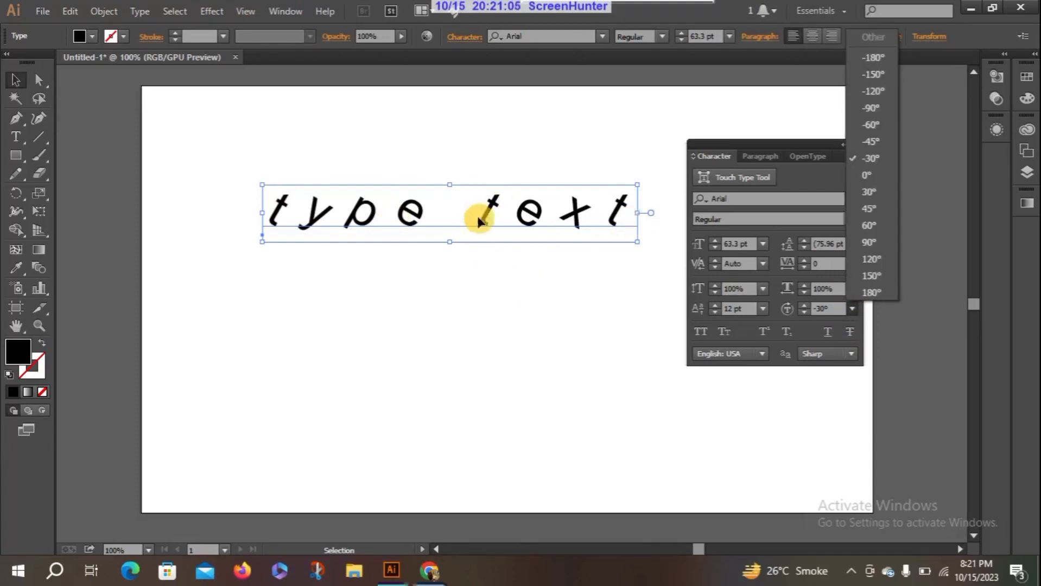
left_click(889, 108)
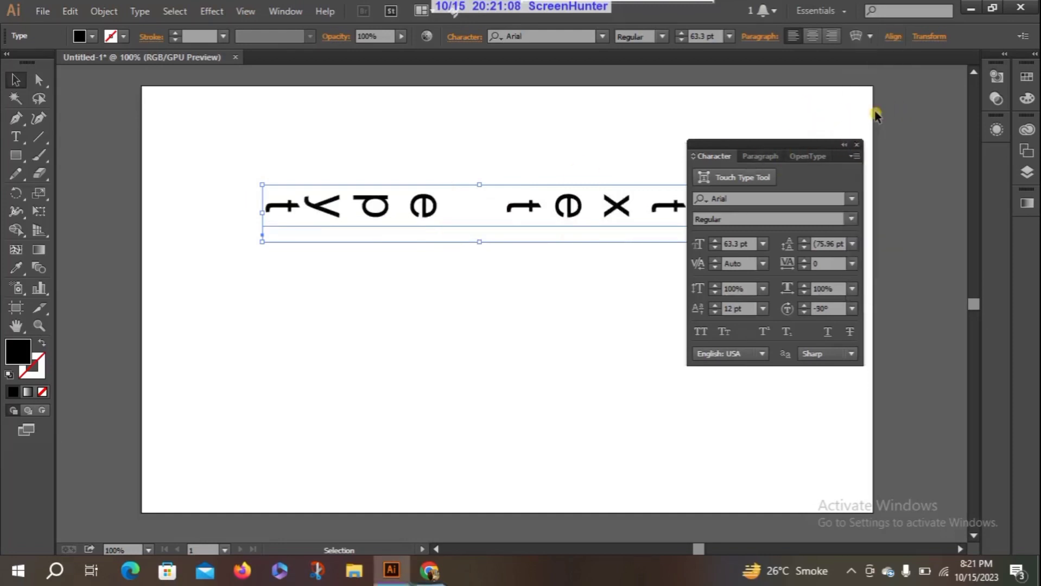
left_click(852, 309)
left_click(866, 176)
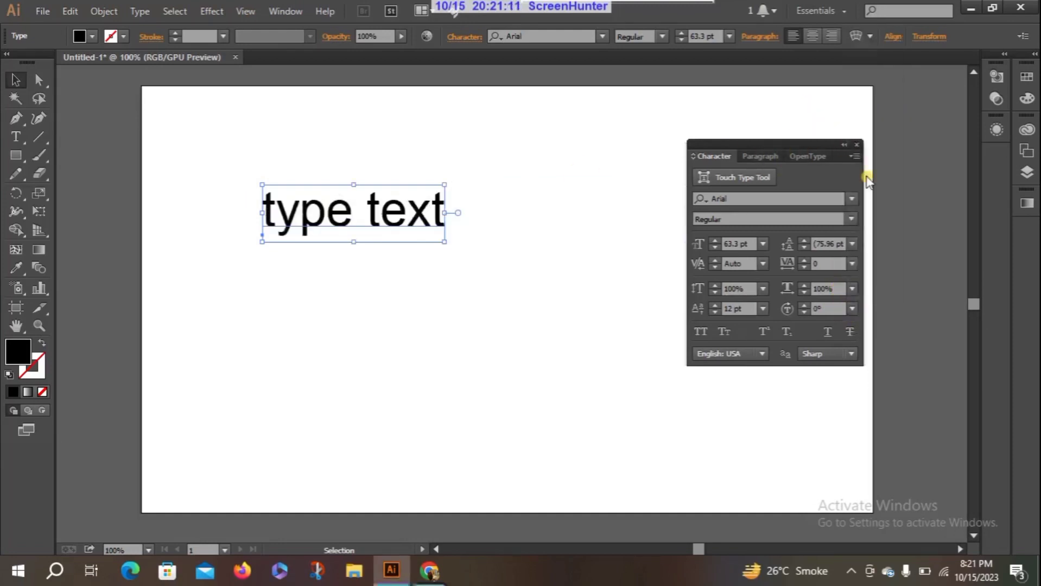
Try All Caps and Small Caps on the "type text" line, turn both off and deselect it
left_click(702, 331)
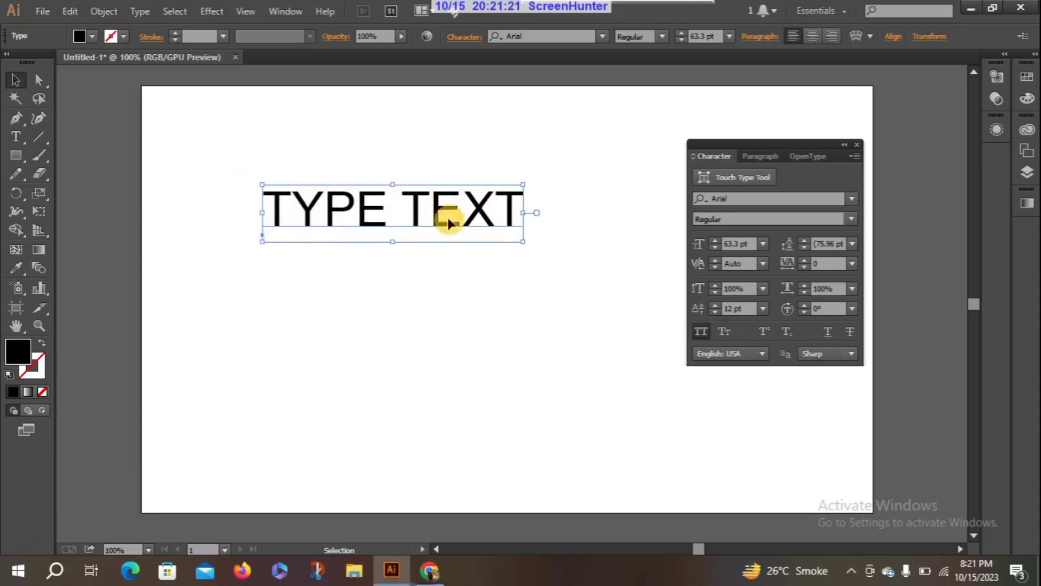
left_click(726, 331)
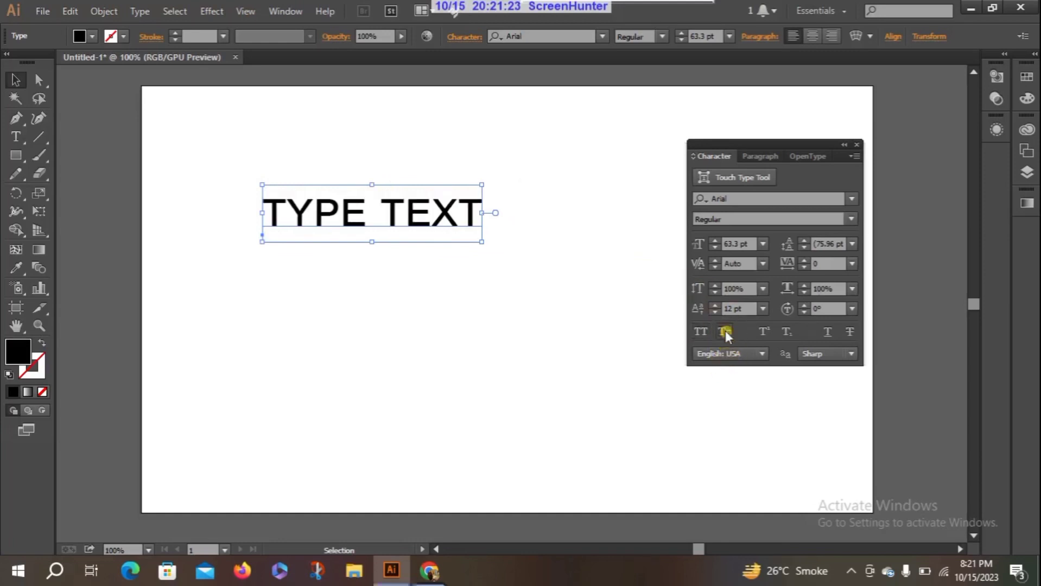
left_click(726, 331)
left_click(726, 331)
left_click(723, 330)
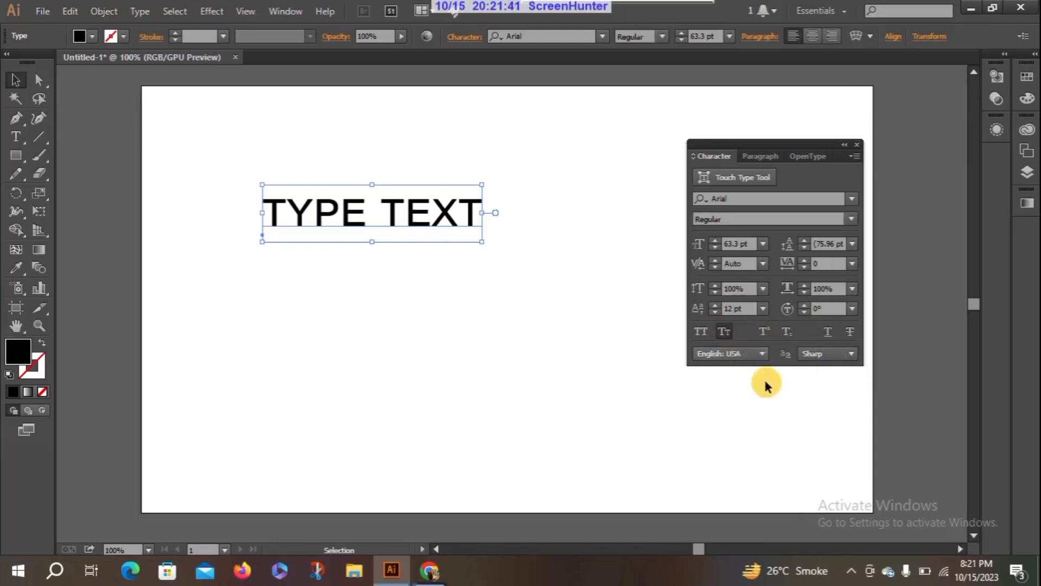
left_click(724, 331)
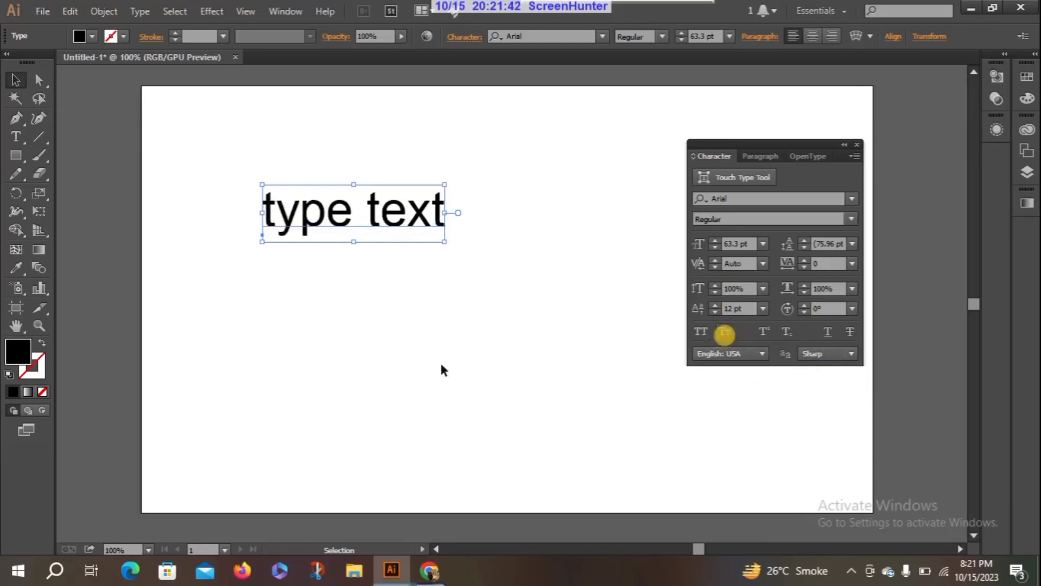
left_click(348, 327)
Add the point text "a2 b2" below the "type text" line and enlarge it to about 108 pt
left_click(19, 137)
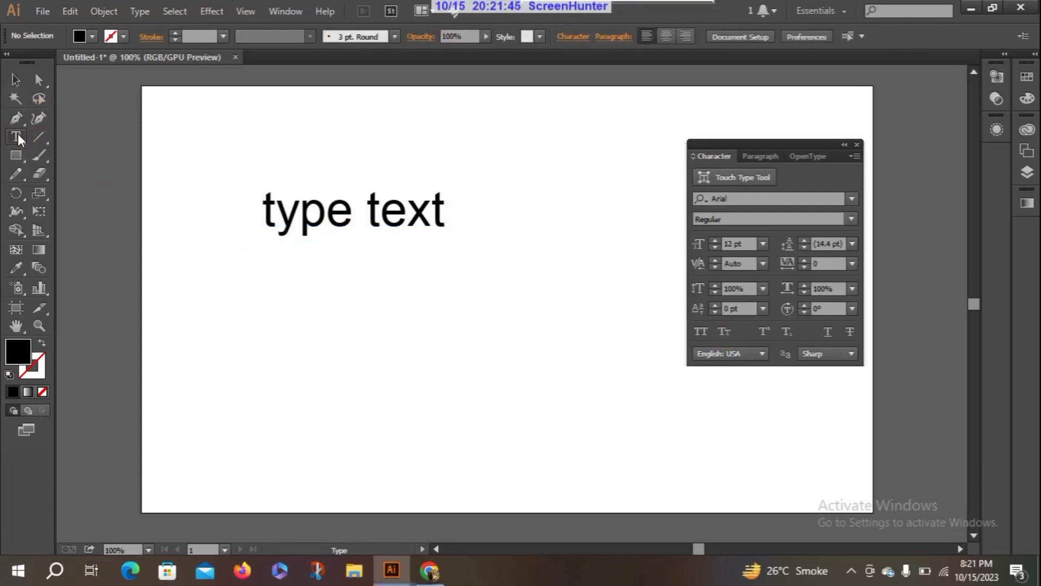
left_click(278, 308)
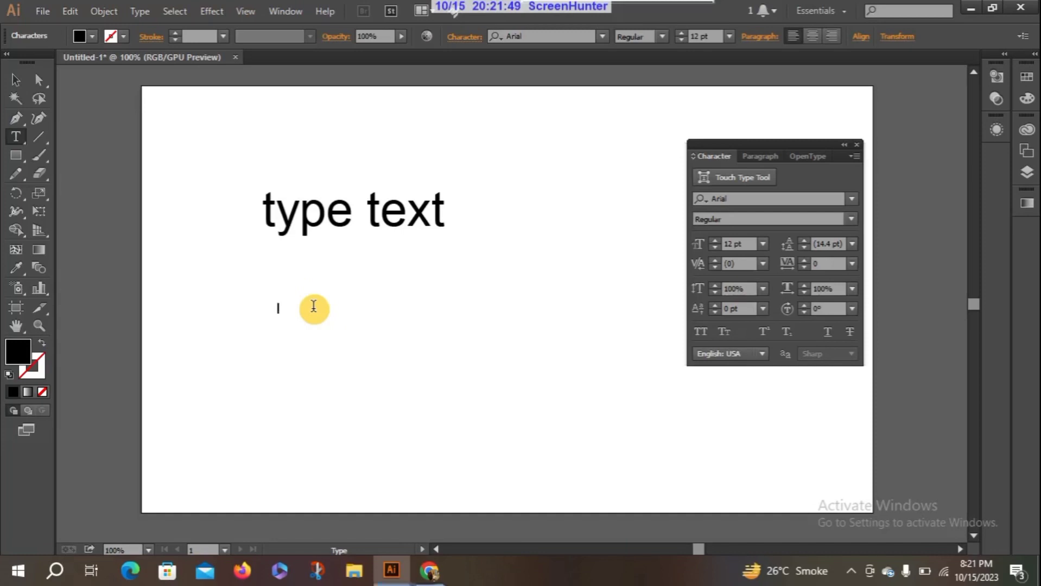
type("a2 b2")
left_click_drag(319, 312, 258, 306)
left_click(17, 80)
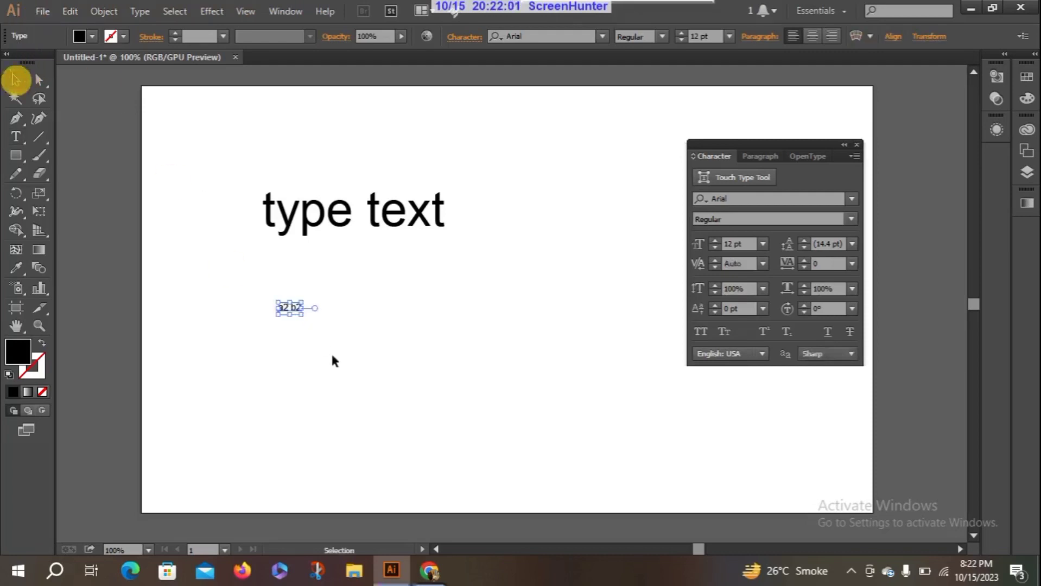
left_click(297, 314)
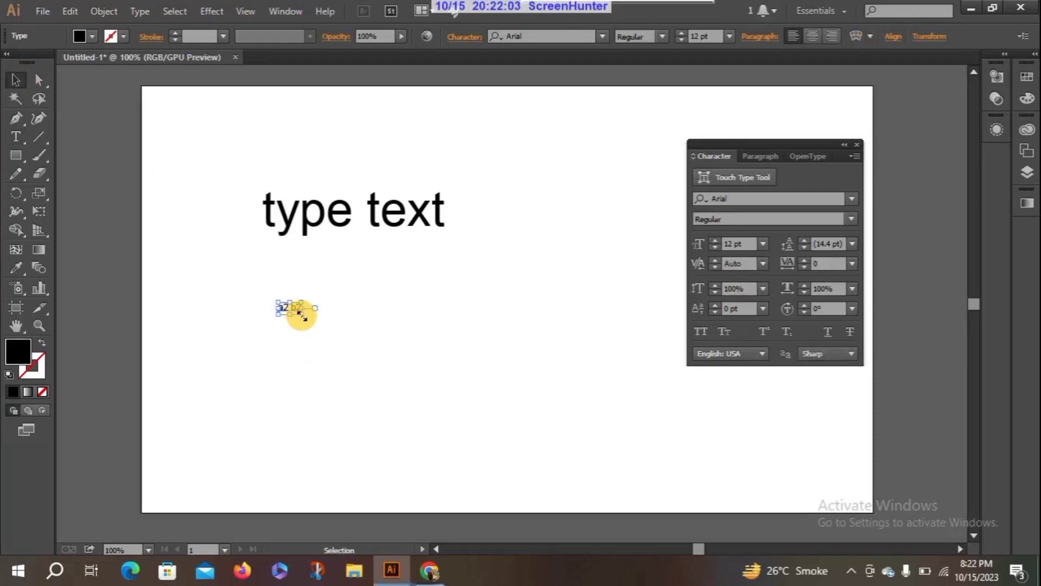
left_click_drag(298, 313, 417, 411)
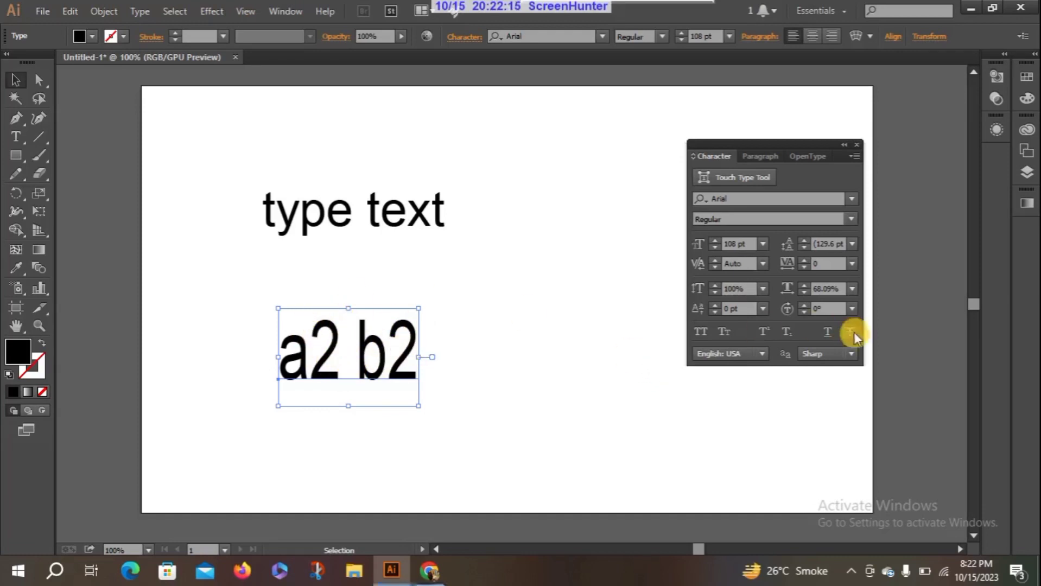
Try superscript and subscript on the whole "a2 b2" text object
left_click(765, 330)
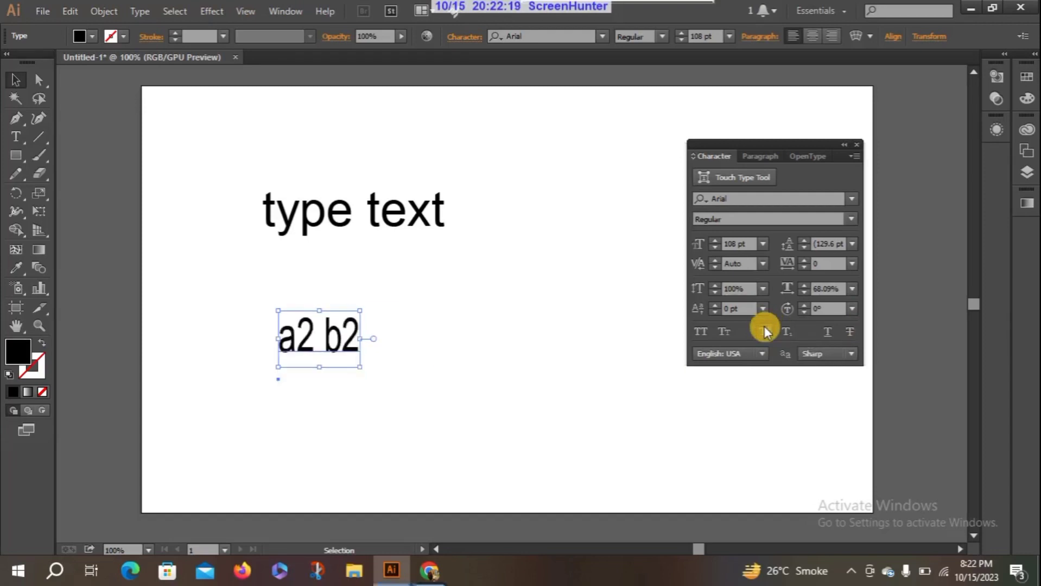
left_click(206, 308)
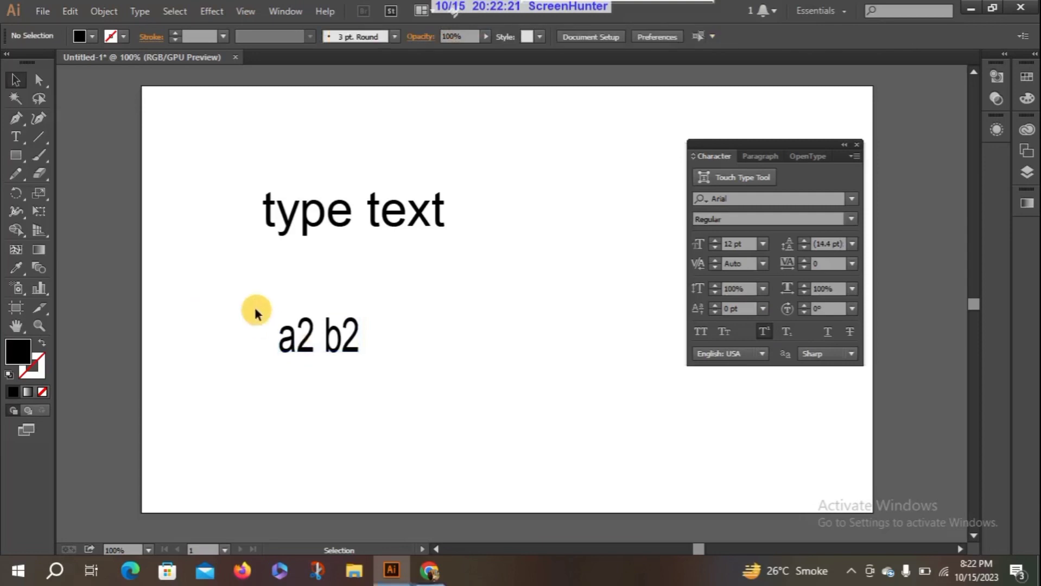
left_click_drag(249, 298, 378, 375)
left_click(787, 332)
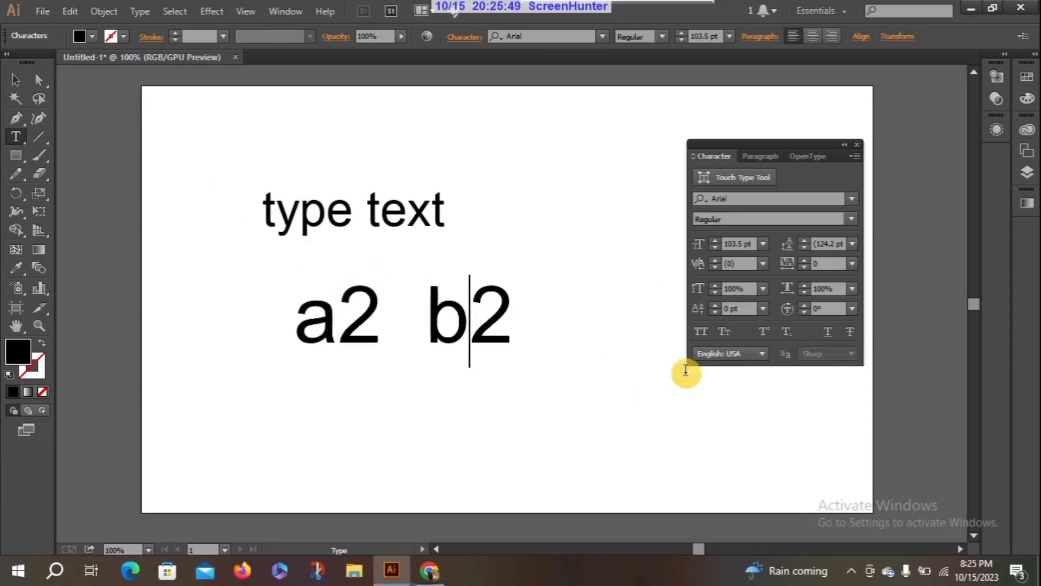
Try superscript on the 2 after a and on the 2 after b, and undo both changes
left_click_drag(338, 267, 372, 328)
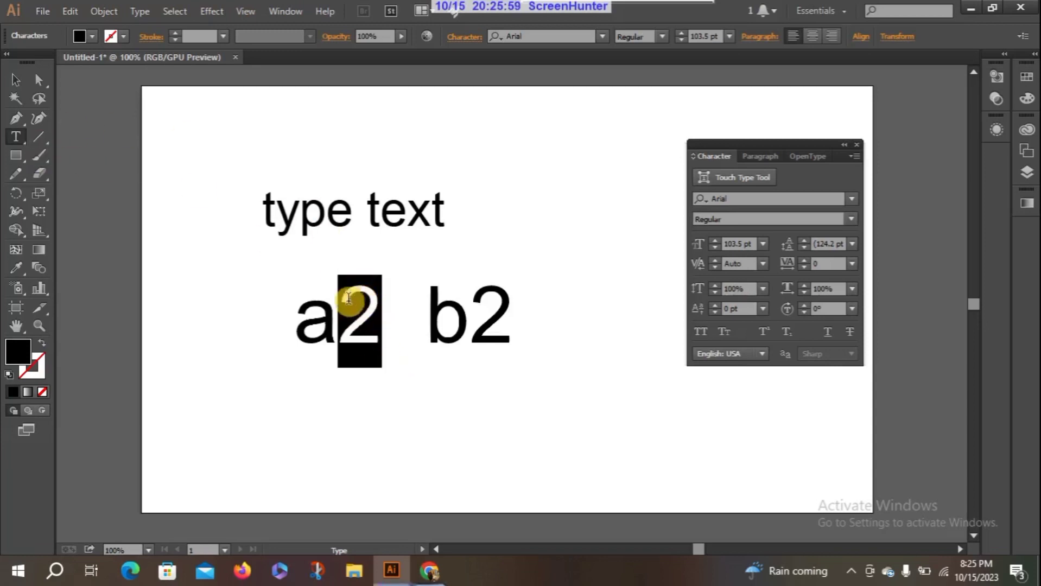
left_click(764, 332)
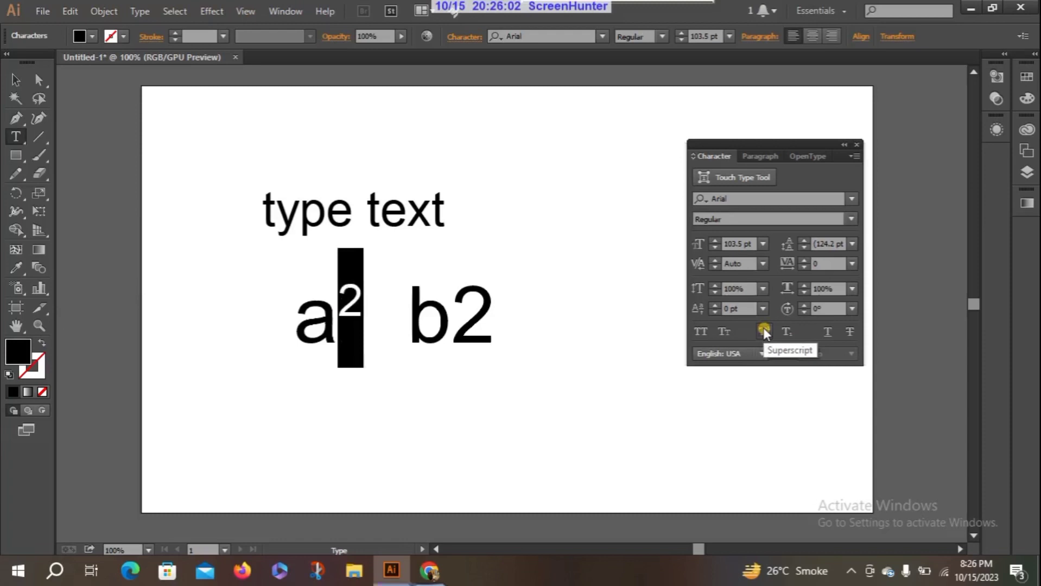
left_click(342, 315)
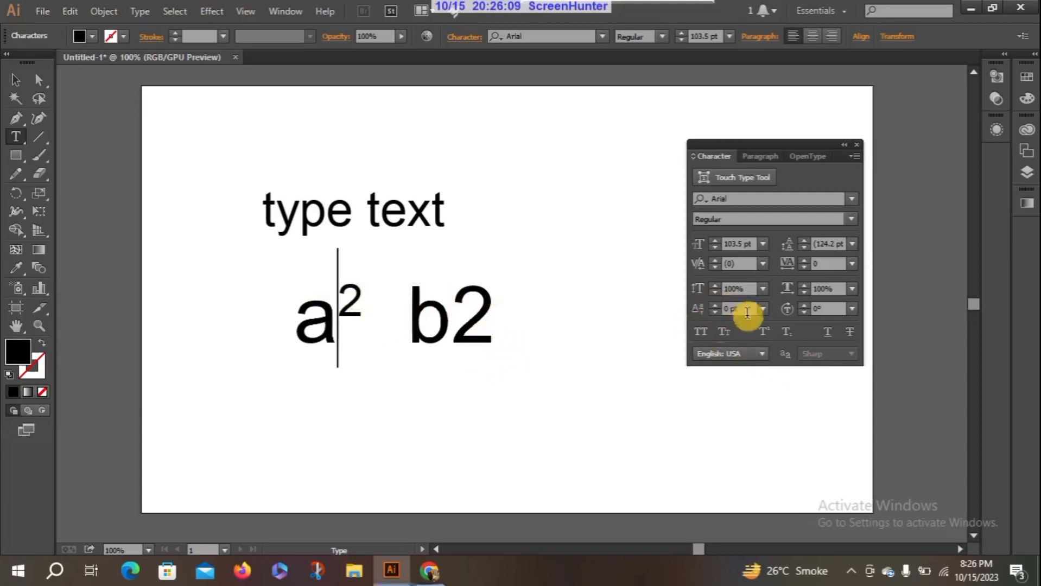
left_click_drag(456, 285, 530, 367)
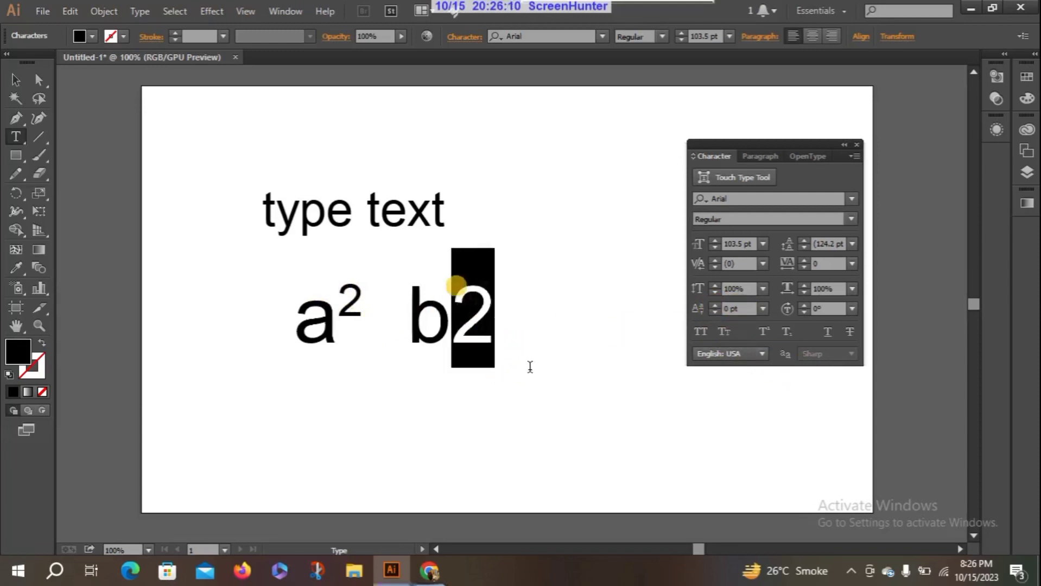
left_click(760, 332)
left_click(381, 307)
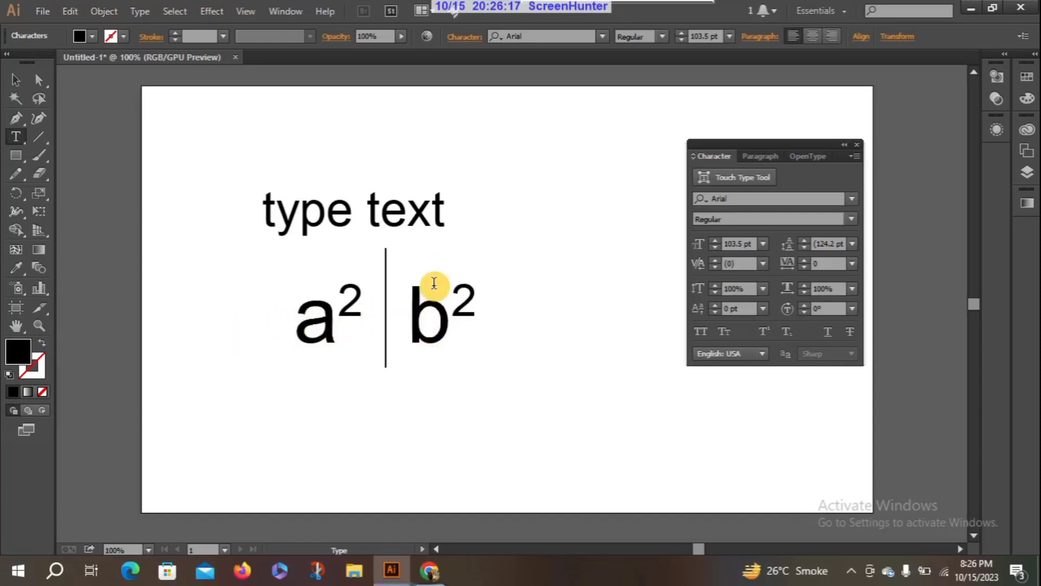
key("ctrl+z")
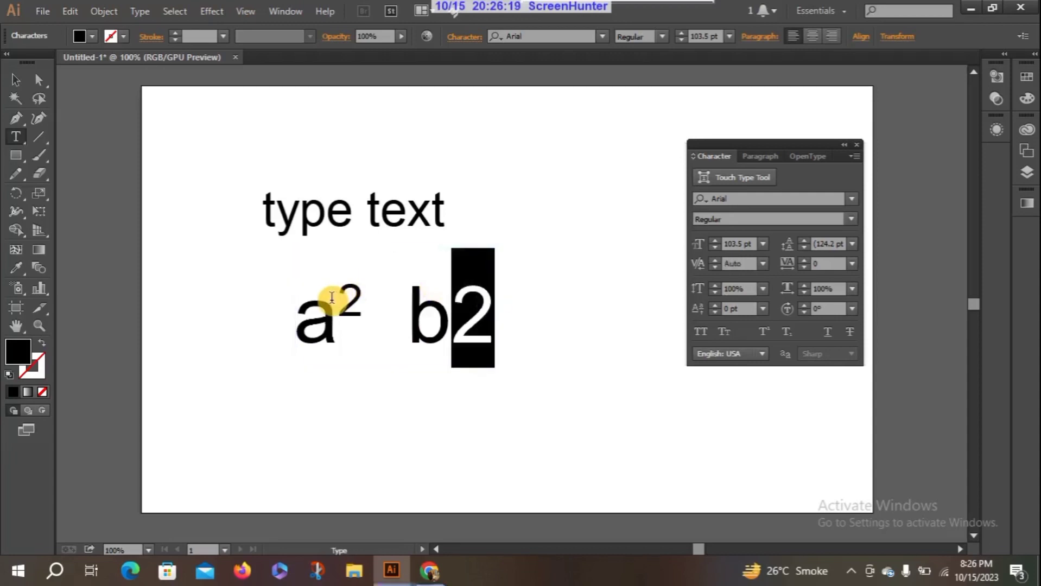
key("ctrl+z")
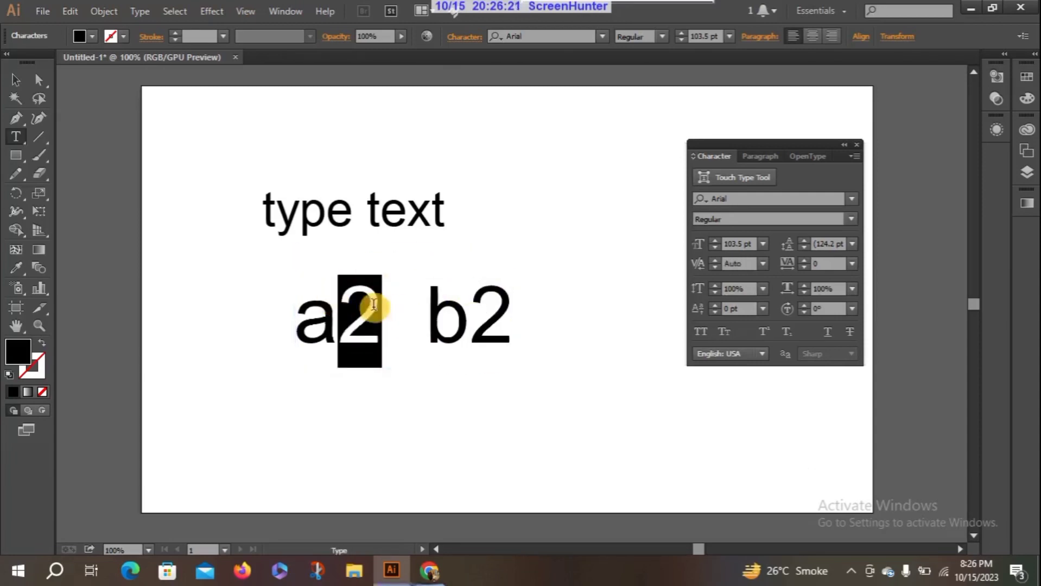
Format only the 2 after the letter a as subscript
left_click(787, 330)
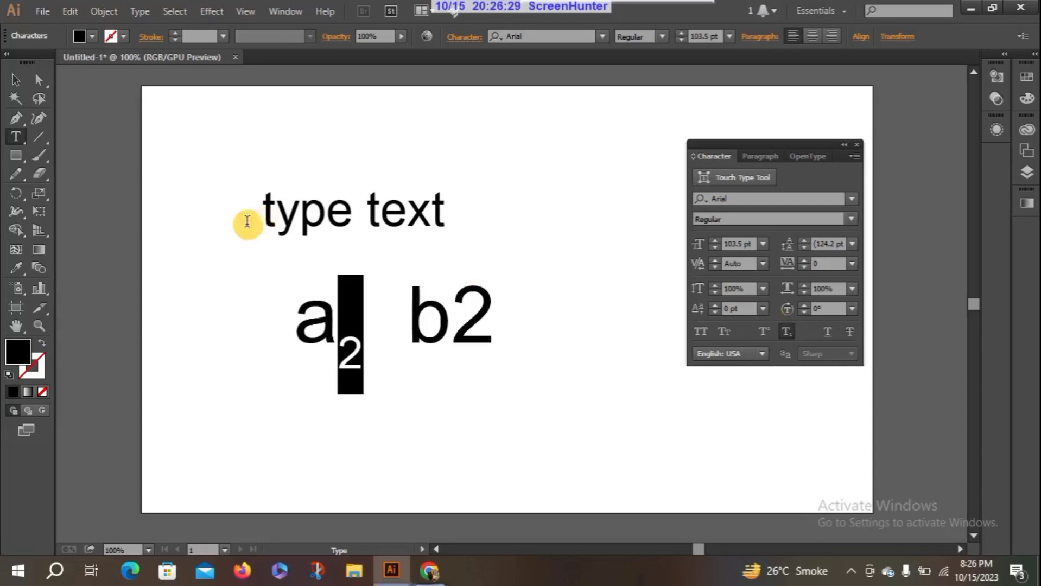
left_click(210, 267)
left_click_drag(366, 444, 537, 311)
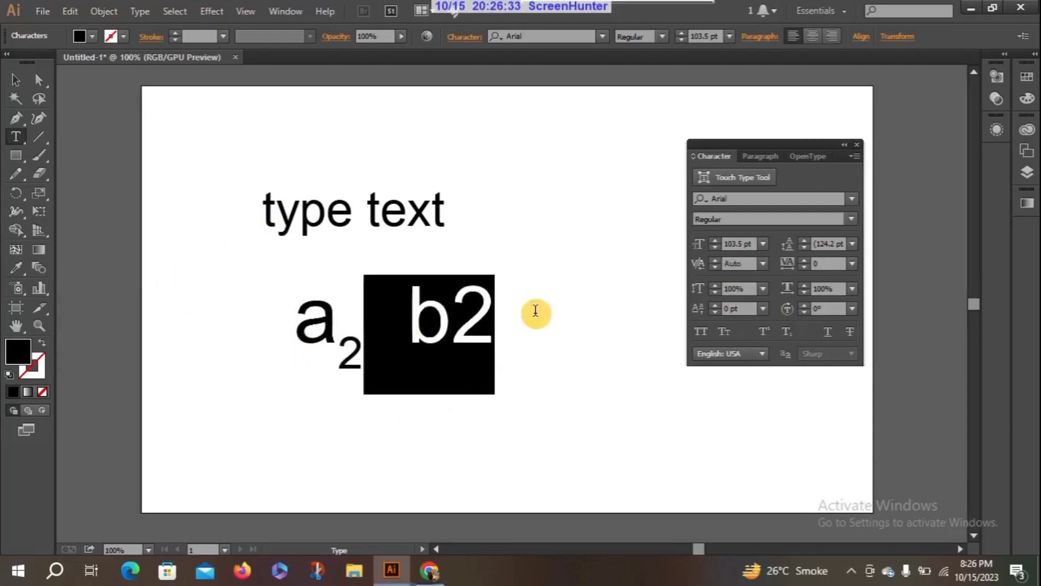
Add a second line reading "H2O" below the "a2 b2" line in the same text object
left_click(511, 299)
key("Return")
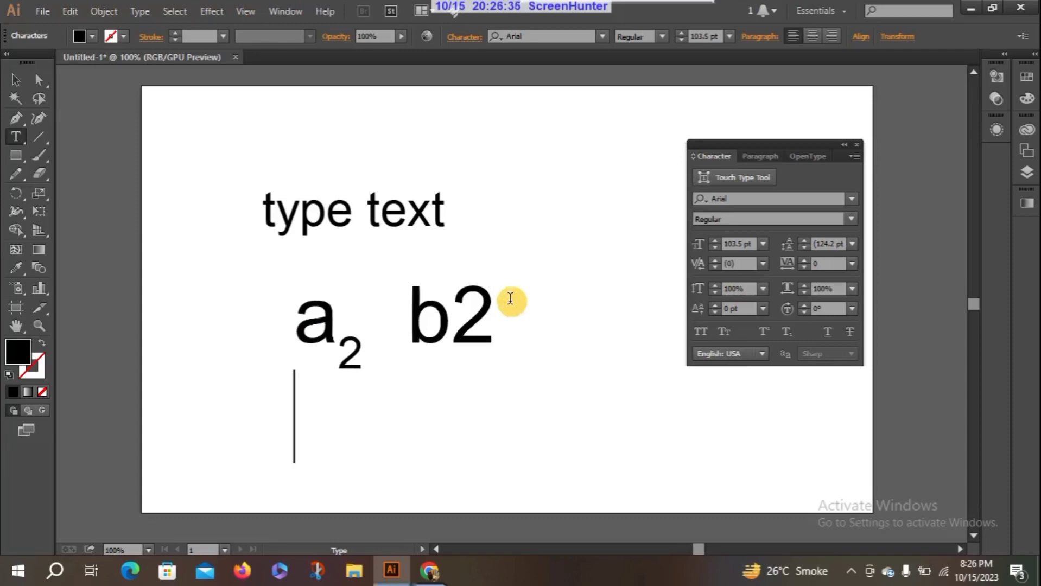
type("H")
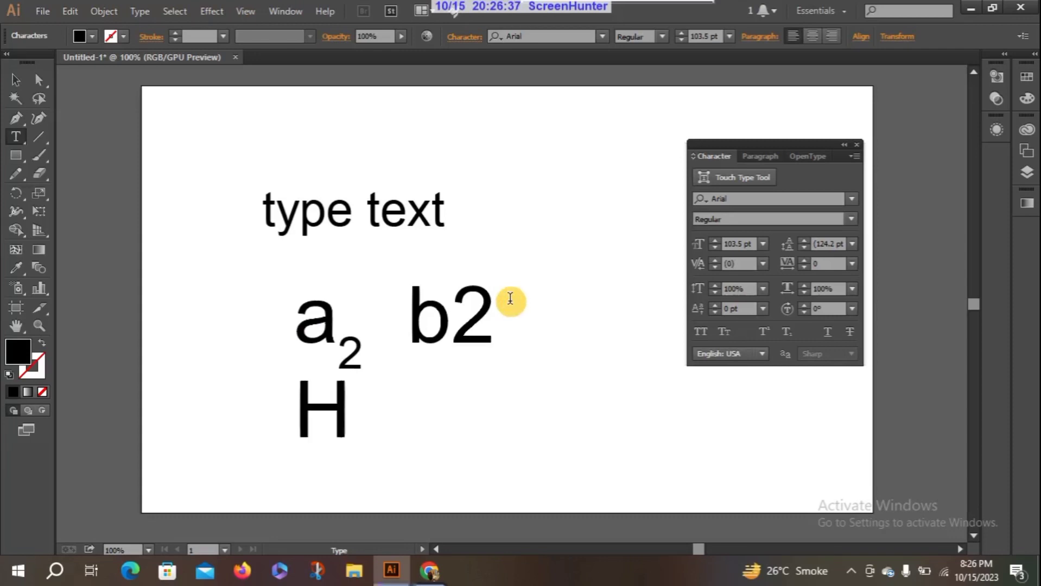
type("2")
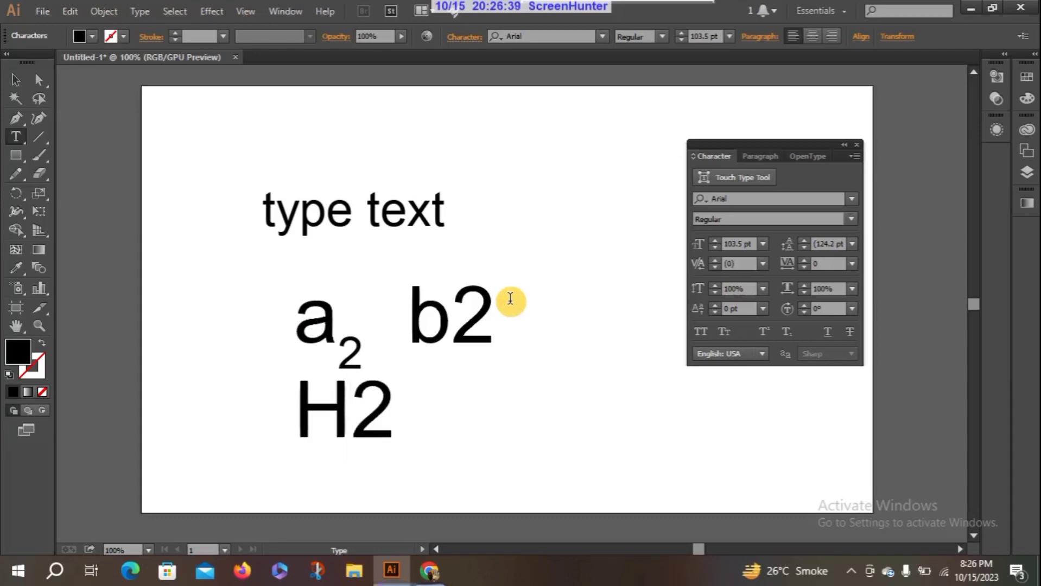
type("O")
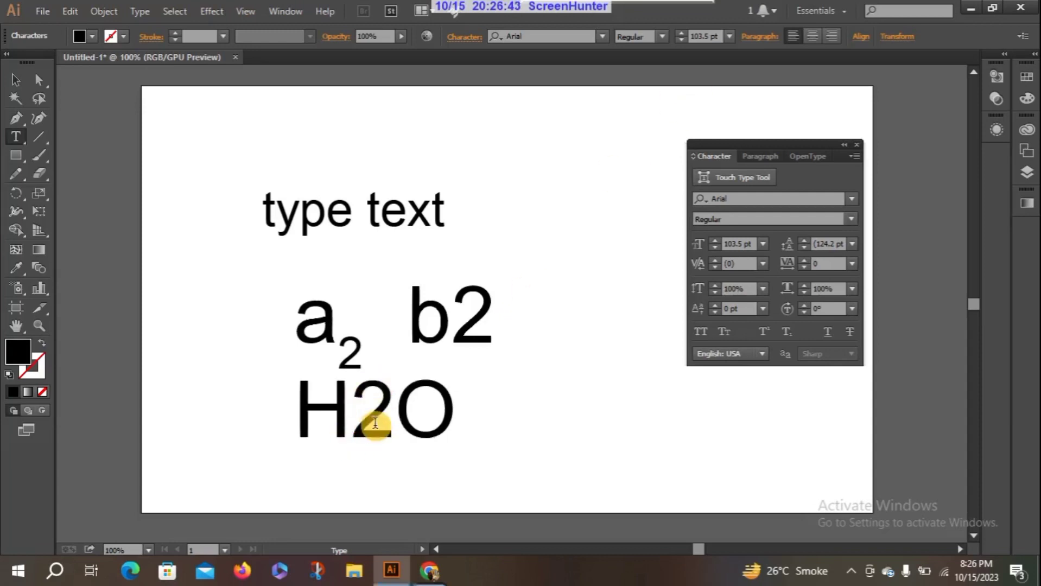
Format the 2 in "H2O" as subscript, finish editing the text and pick the Type tool again
left_click_drag(397, 439, 353, 438)
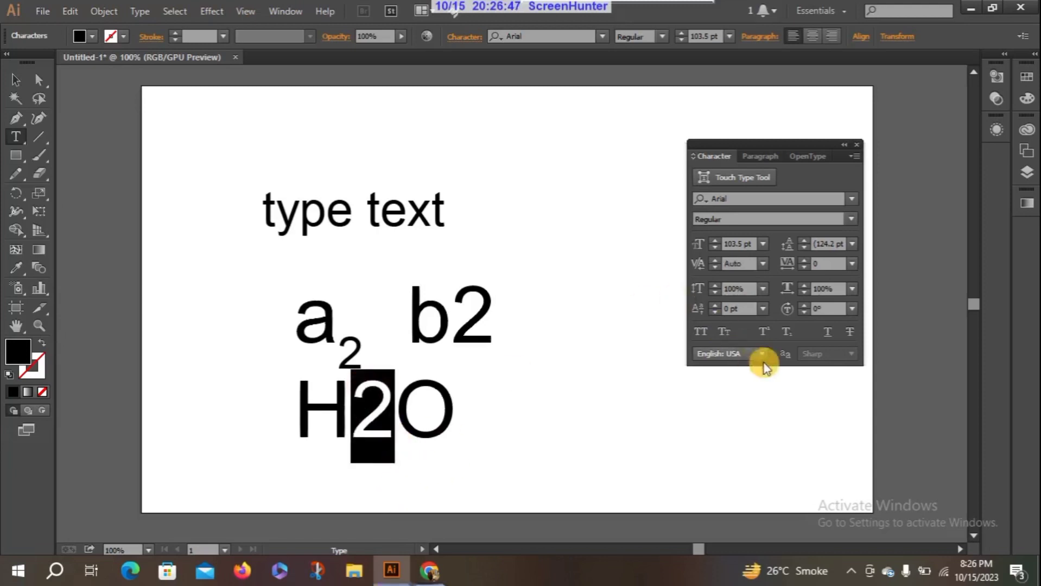
left_click(788, 332)
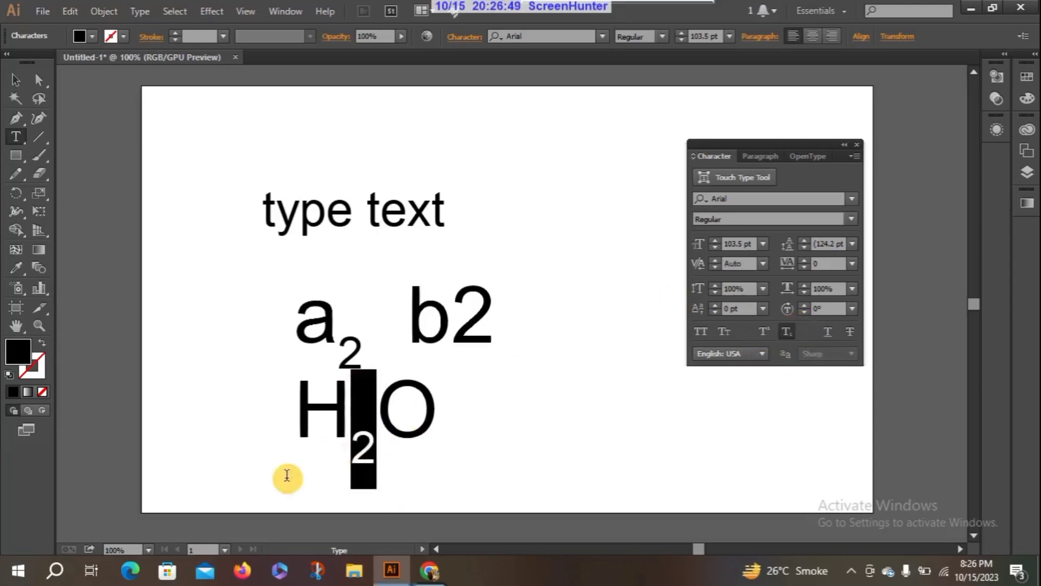
left_click(481, 442)
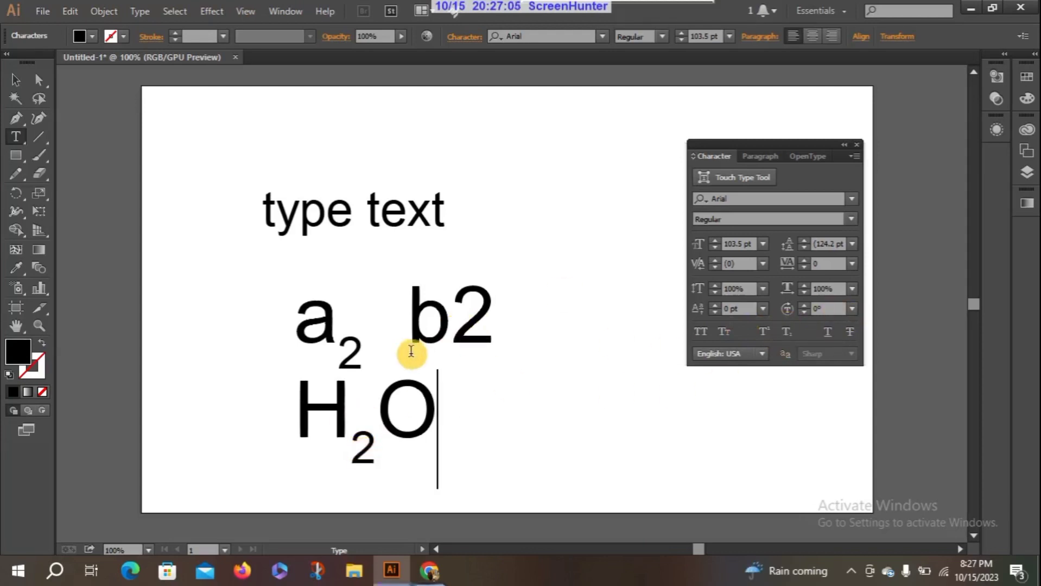
left_click(13, 80)
left_click(15, 136)
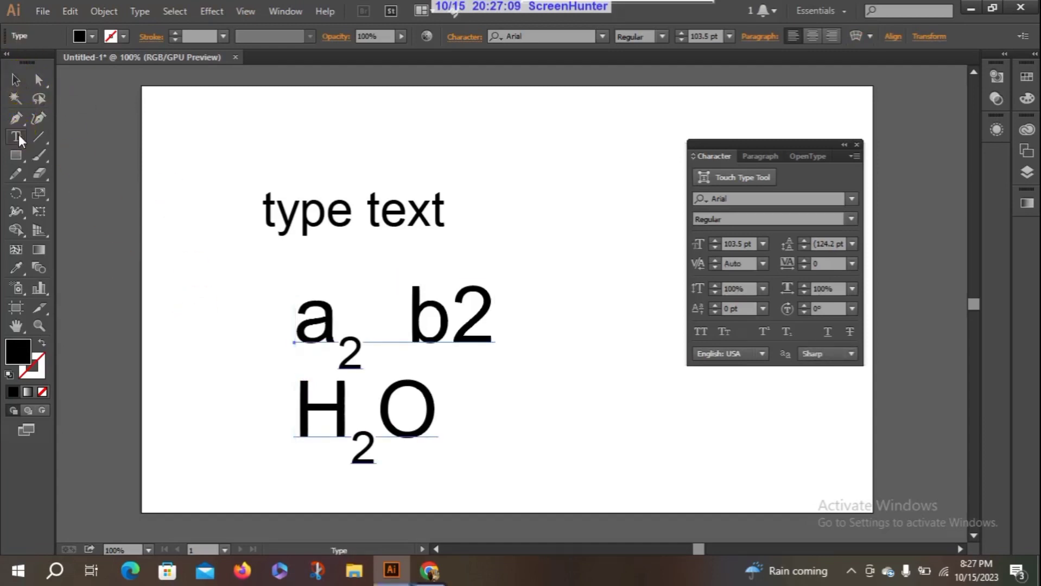
Try to underline the "H2O" line by marking out an area around it with the Type tool
left_click_drag(266, 358, 458, 467)
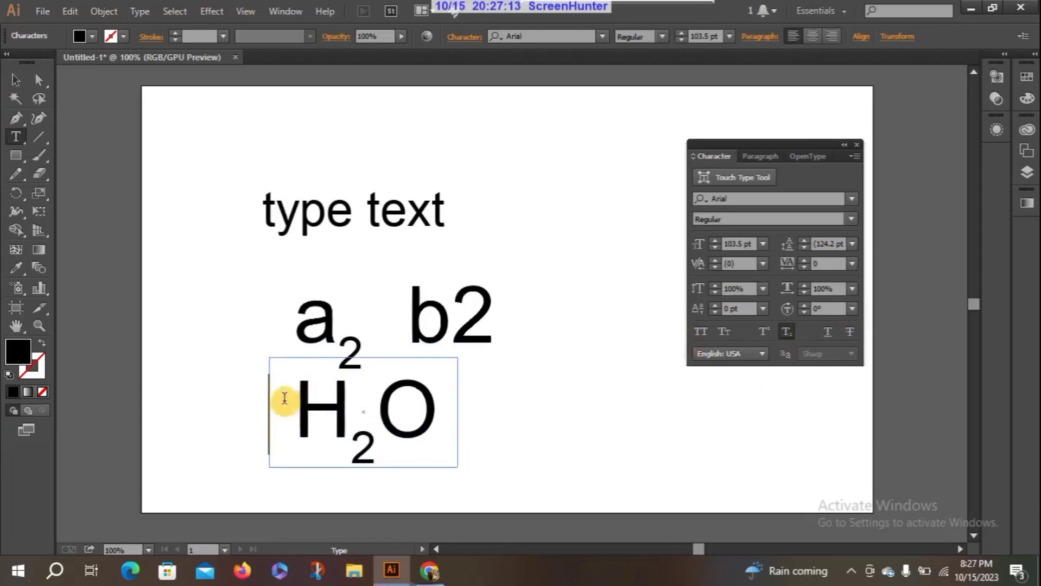
left_click(827, 332)
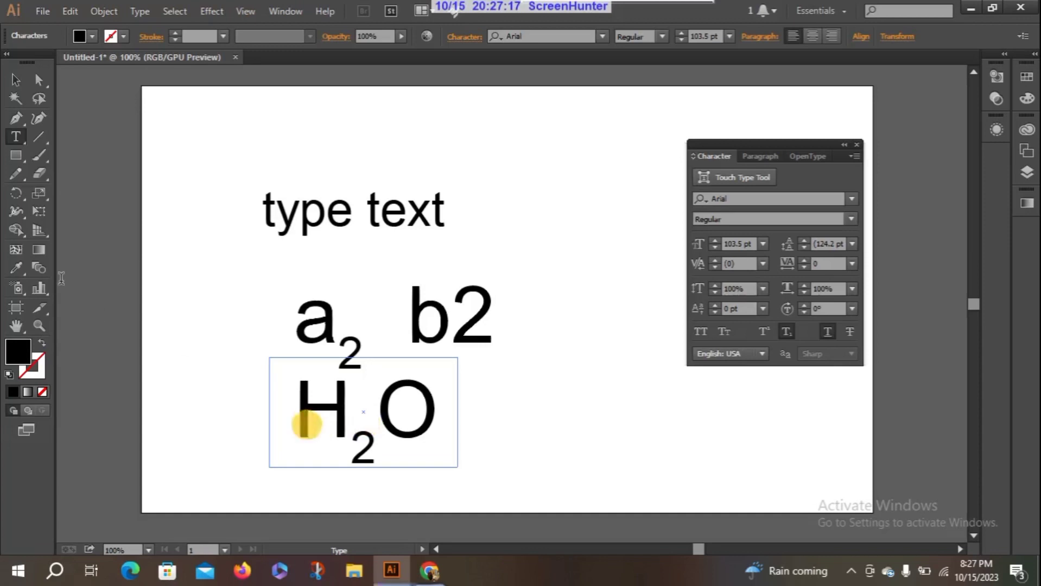
left_click(15, 80)
left_click(318, 365)
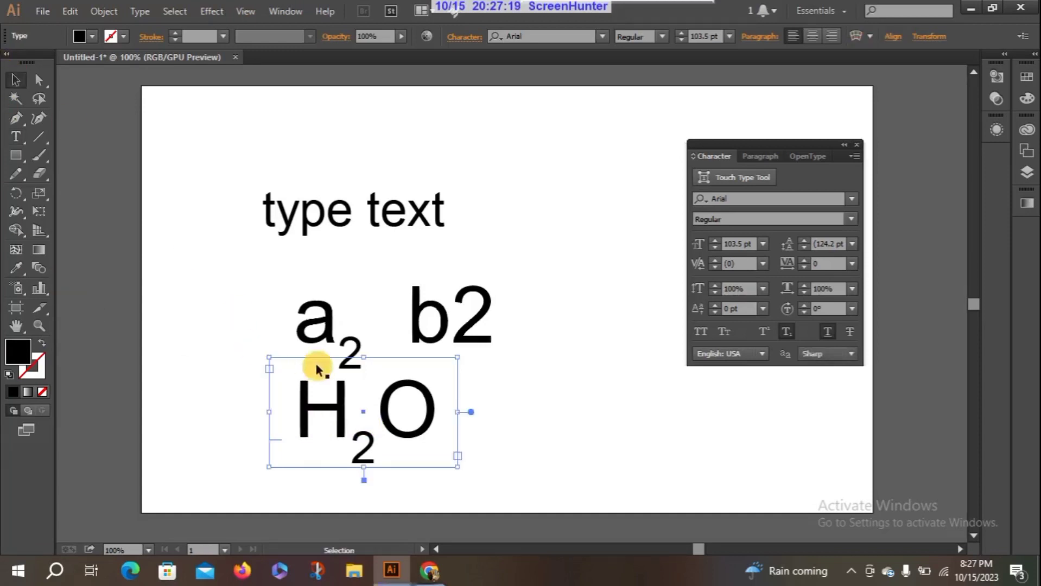
Apply underline and strikethrough to the whole two-line "a2 b2" and "H2O" text object, then deselect it
left_click_drag(255, 275, 492, 494)
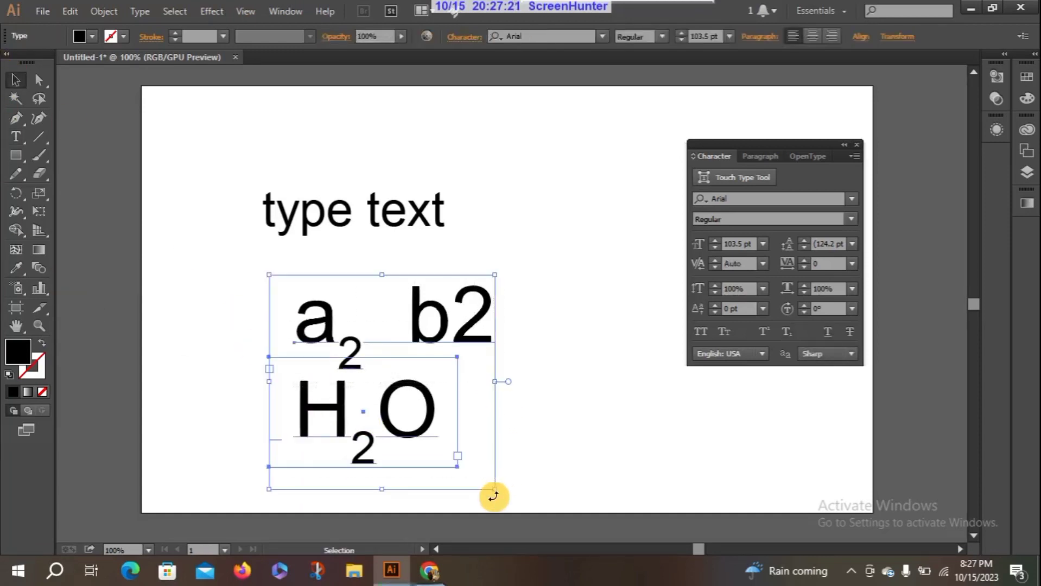
left_click(829, 334)
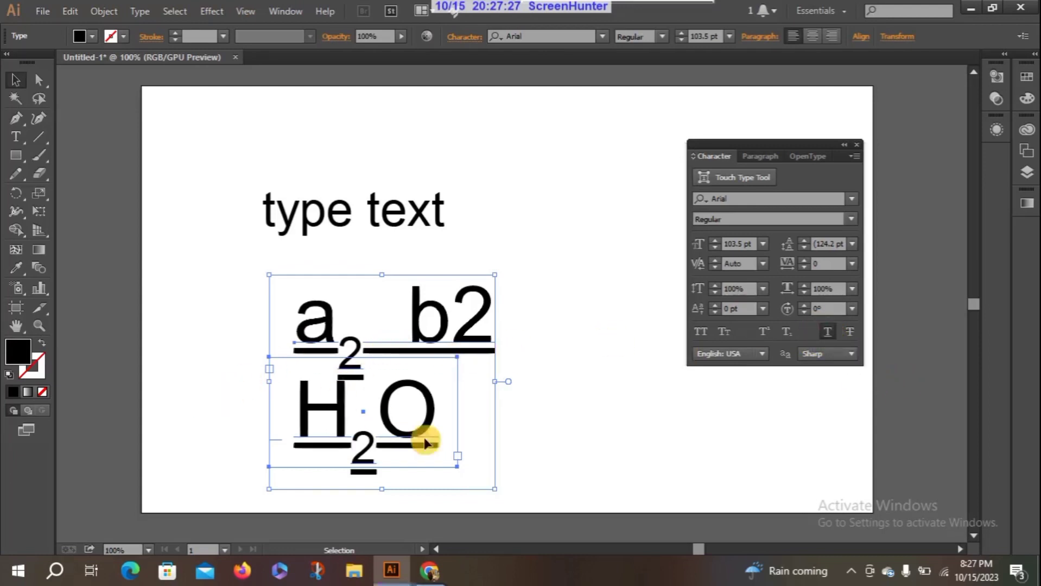
left_click(848, 332)
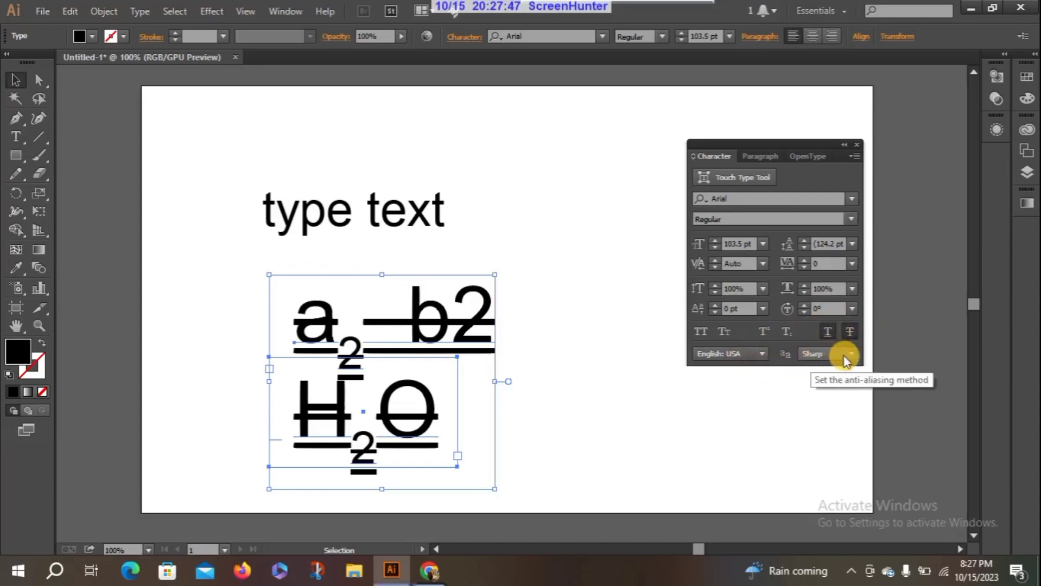
left_click(849, 355)
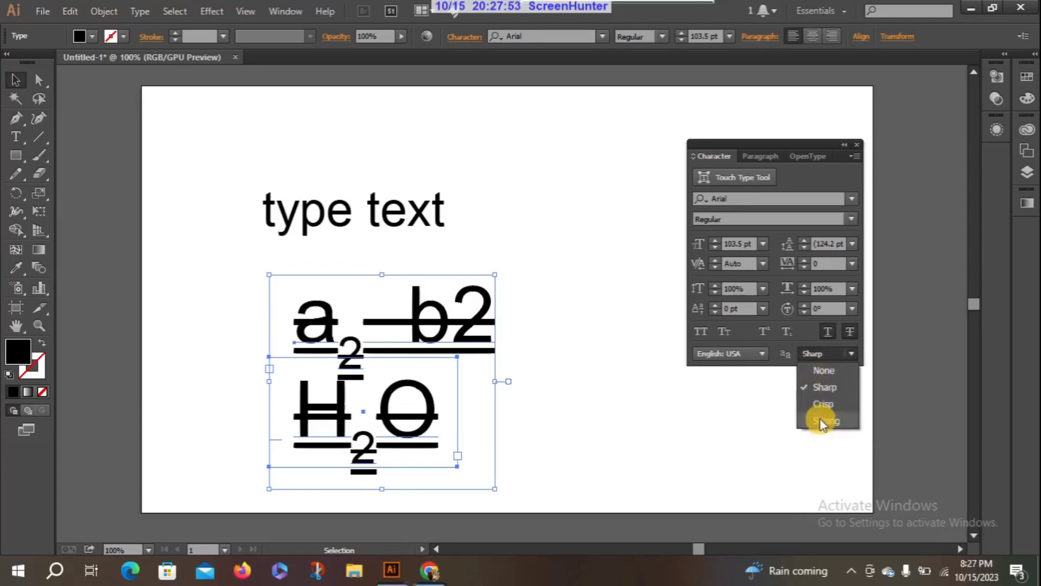
left_click(349, 341)
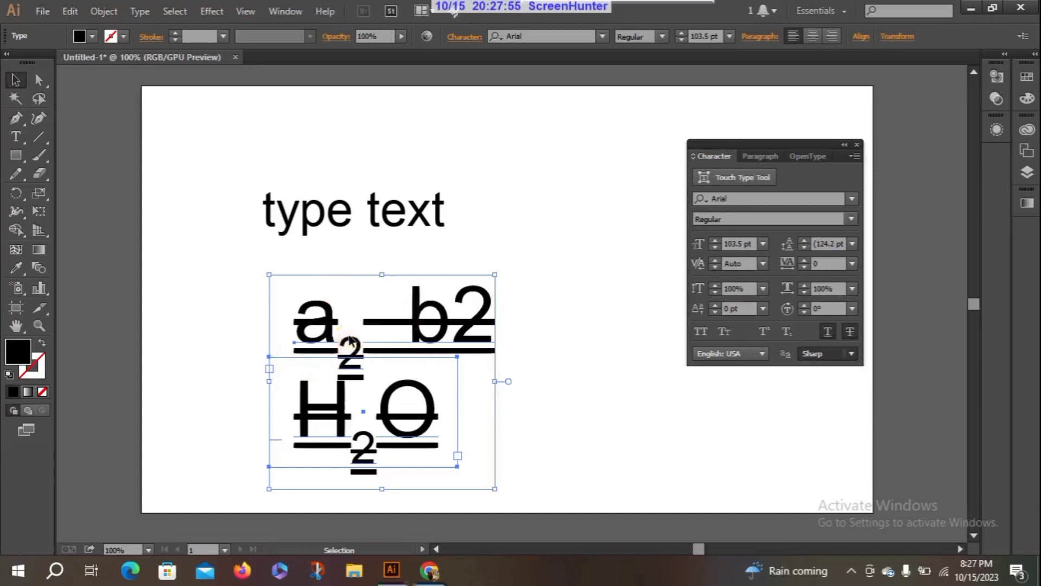
left_click(252, 186)
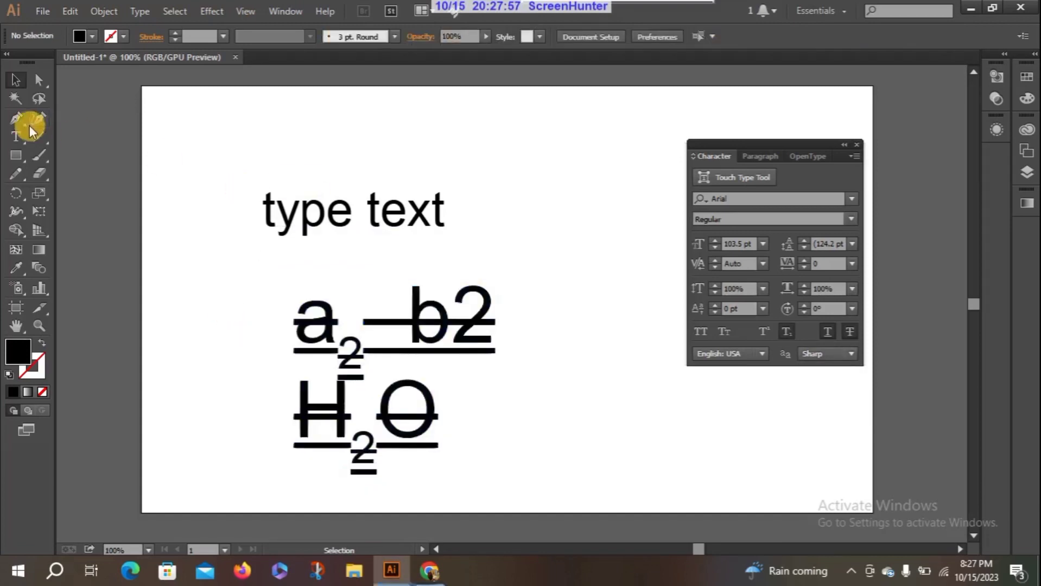
Move only the "type text" object up and to the left, near the artboard's upper-left corner
left_click_drag(250, 163, 481, 274)
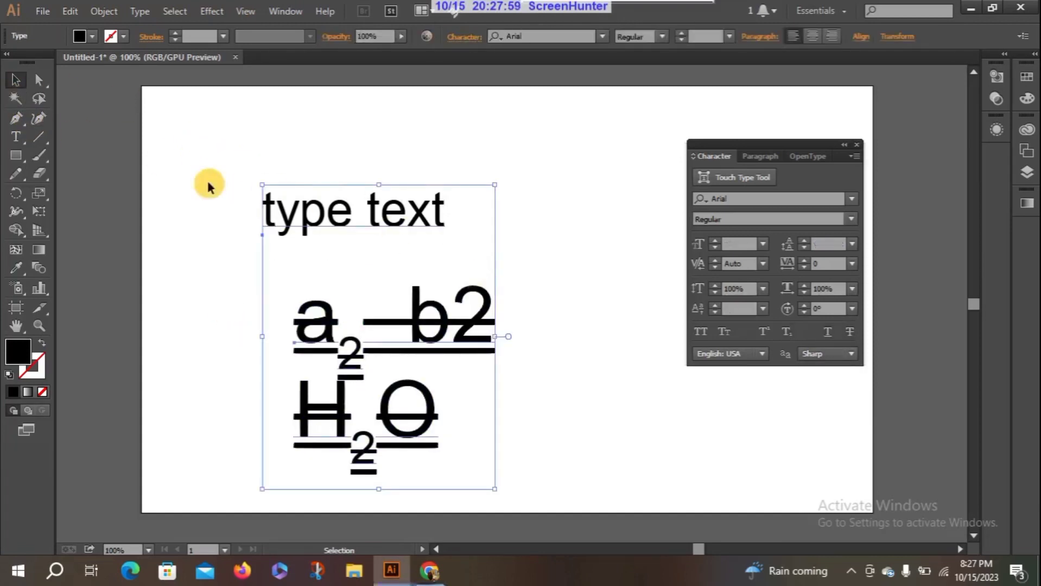
left_click(315, 265)
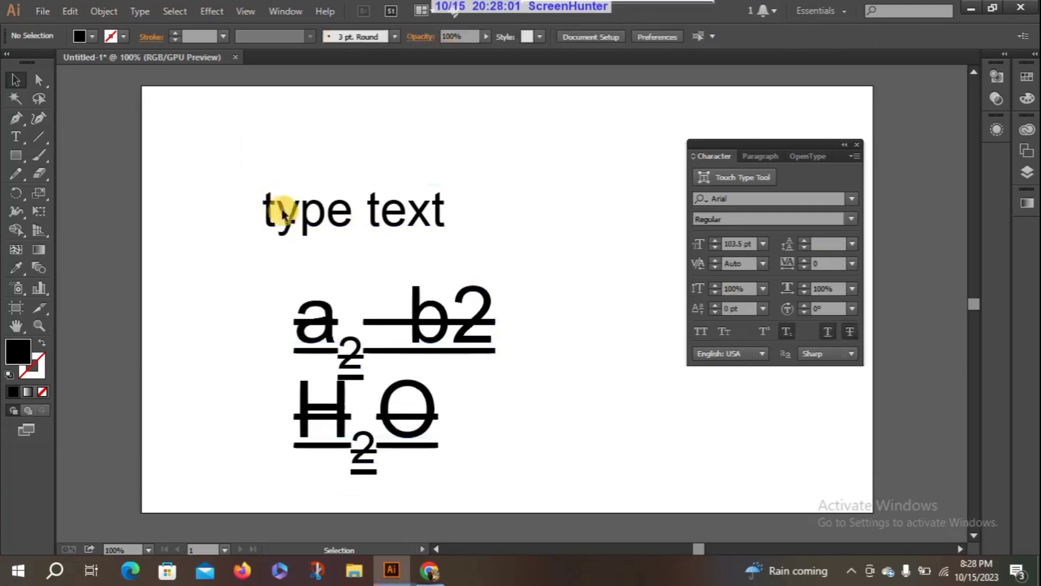
left_click(348, 203)
left_click_drag(348, 203, 287, 135)
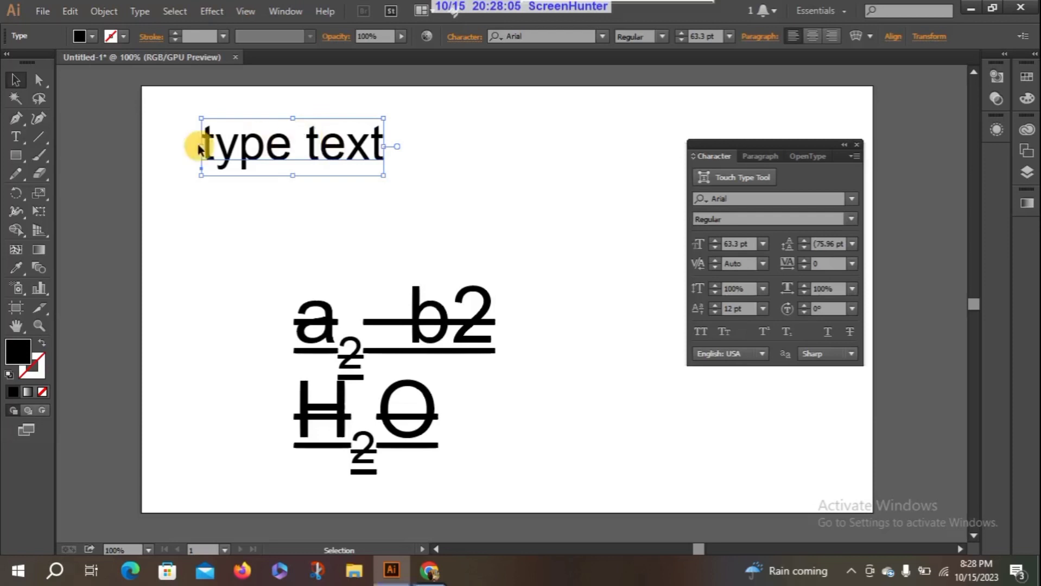
Magnify the "type text" object and switch the document view to Pixel Preview
left_click(38, 326)
left_click_drag(259, 148, 342, 360)
left_click_drag(283, 147, 387, 394)
left_click_drag(335, 121, 387, 315)
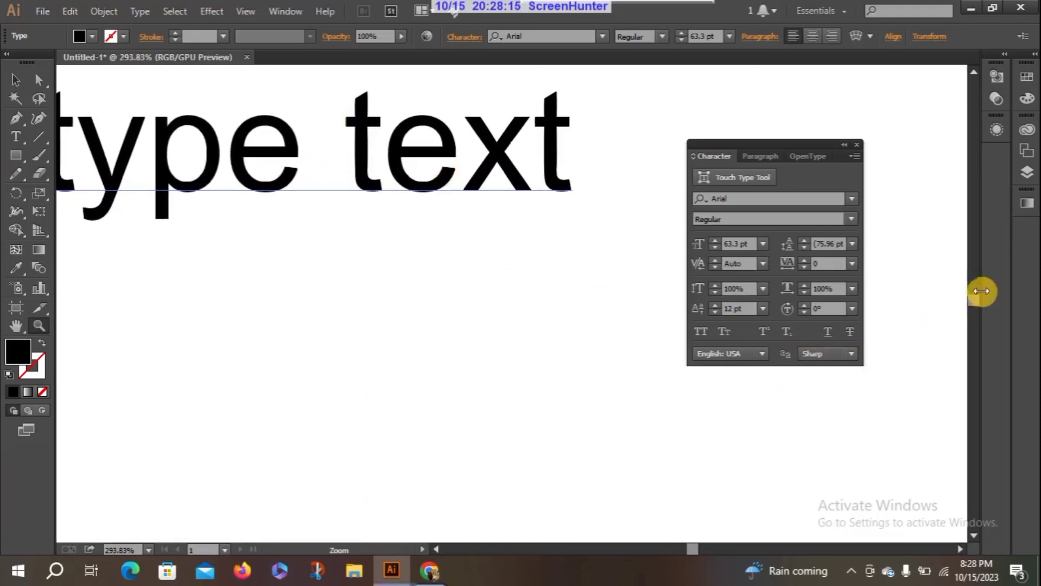
left_click_drag(971, 301, 975, 297)
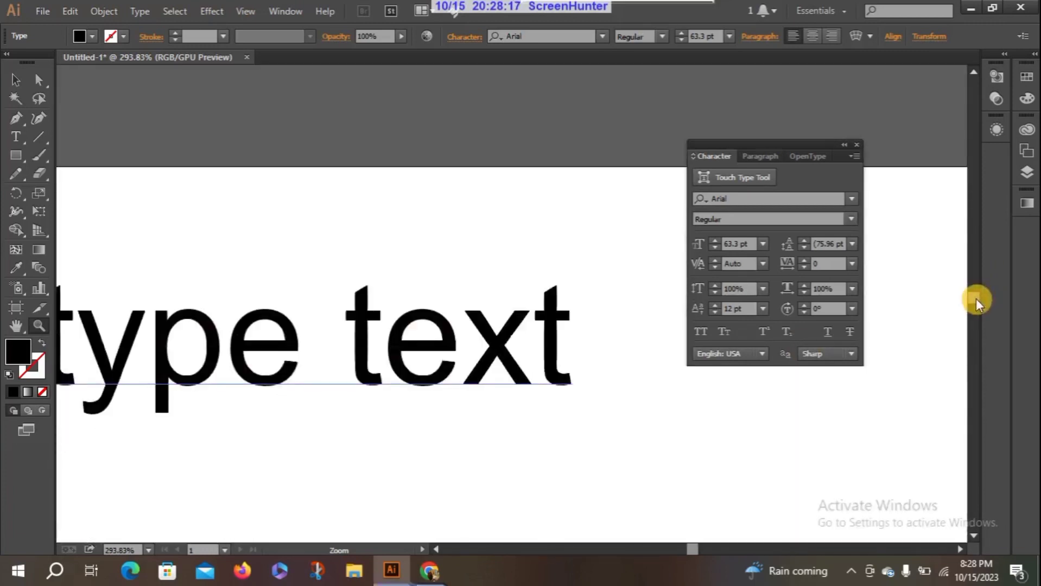
left_click(247, 11)
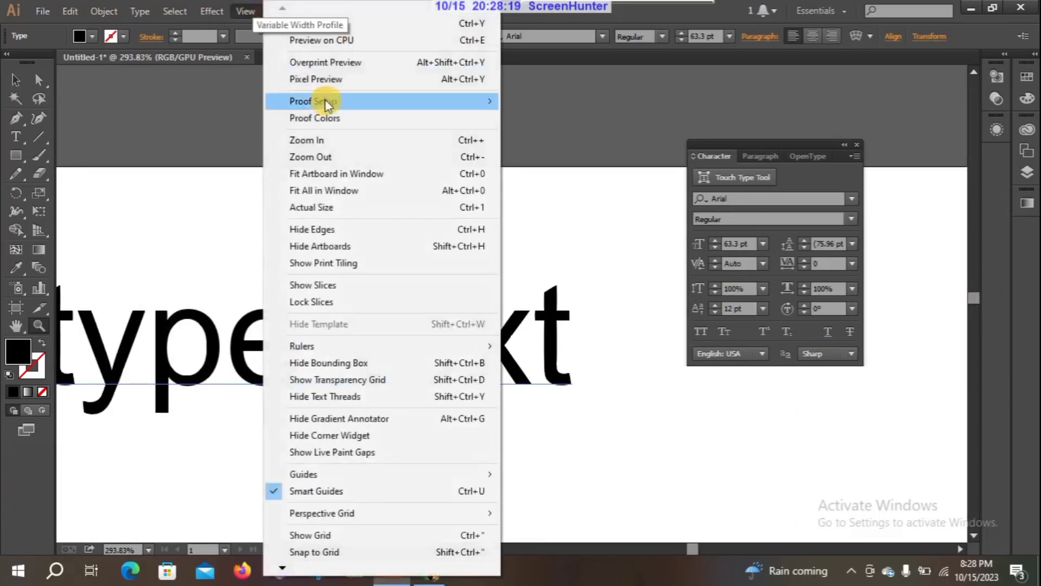
left_click(319, 79)
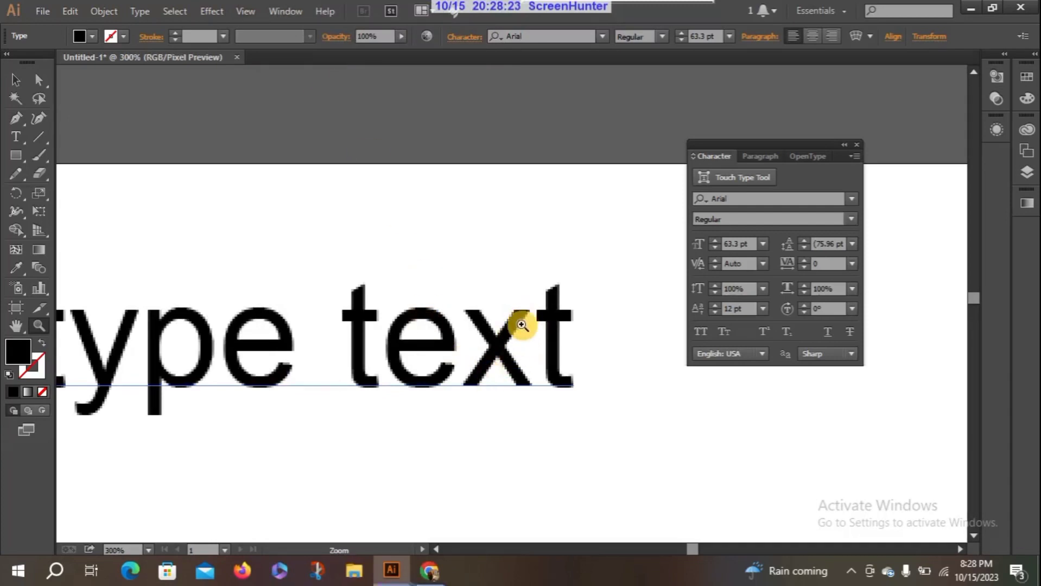
Try the Crisp and Strong anti-aliasing methods on "type text" and set it back to Sharp
left_click(18, 82)
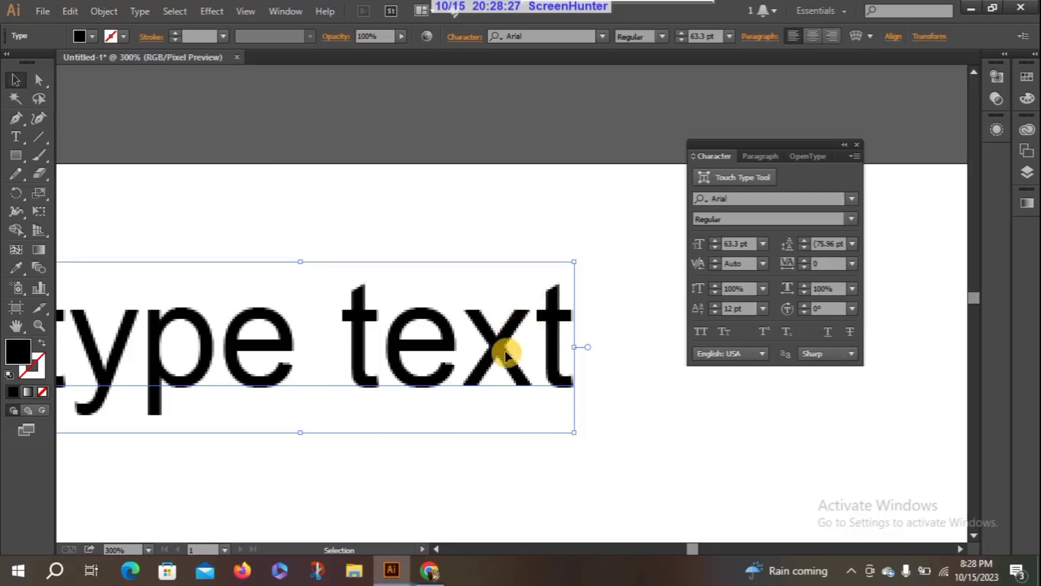
left_click(851, 354)
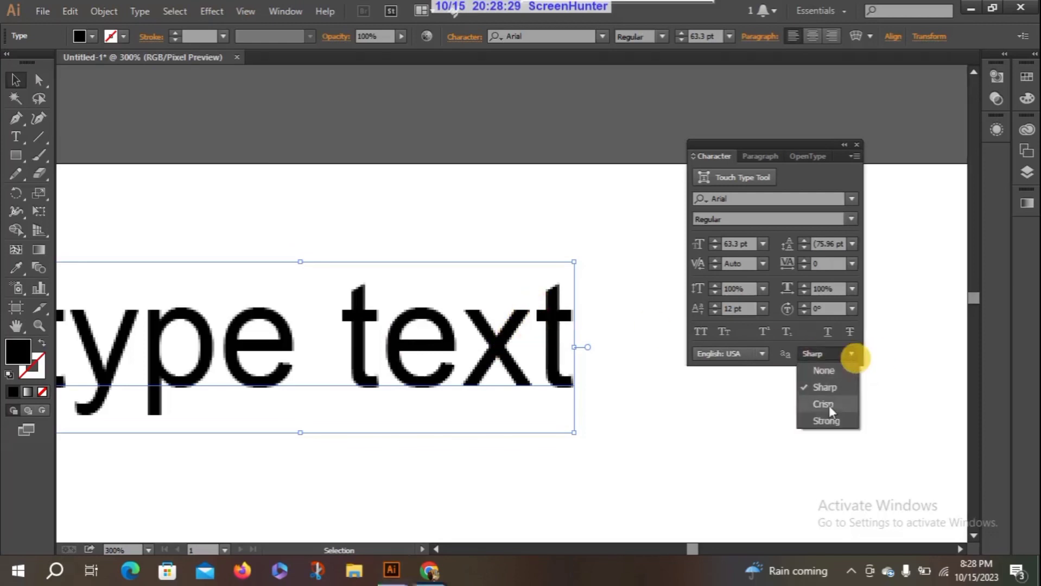
left_click(829, 407)
left_click(852, 354)
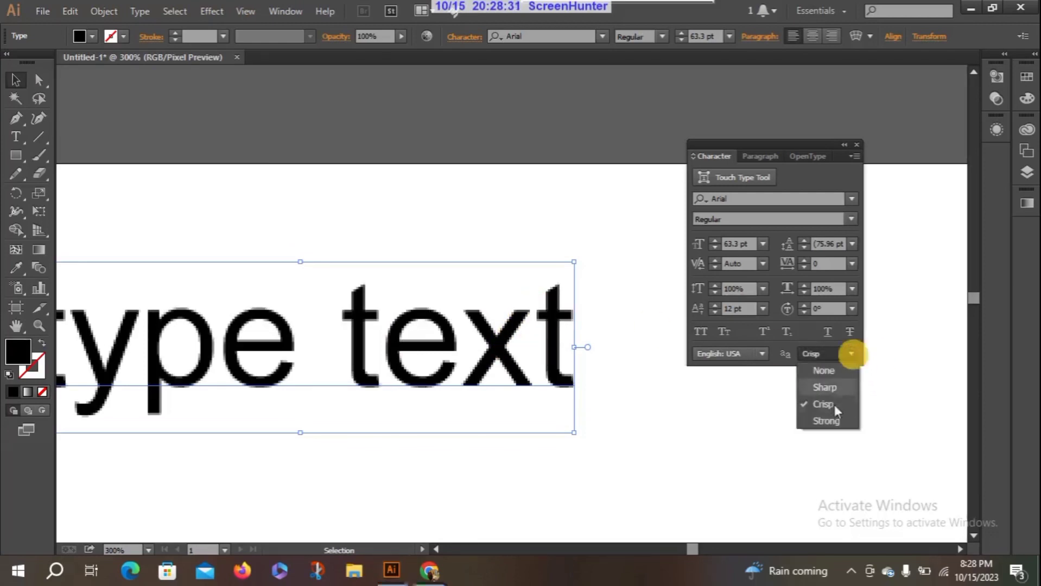
left_click(827, 420)
left_click(852, 354)
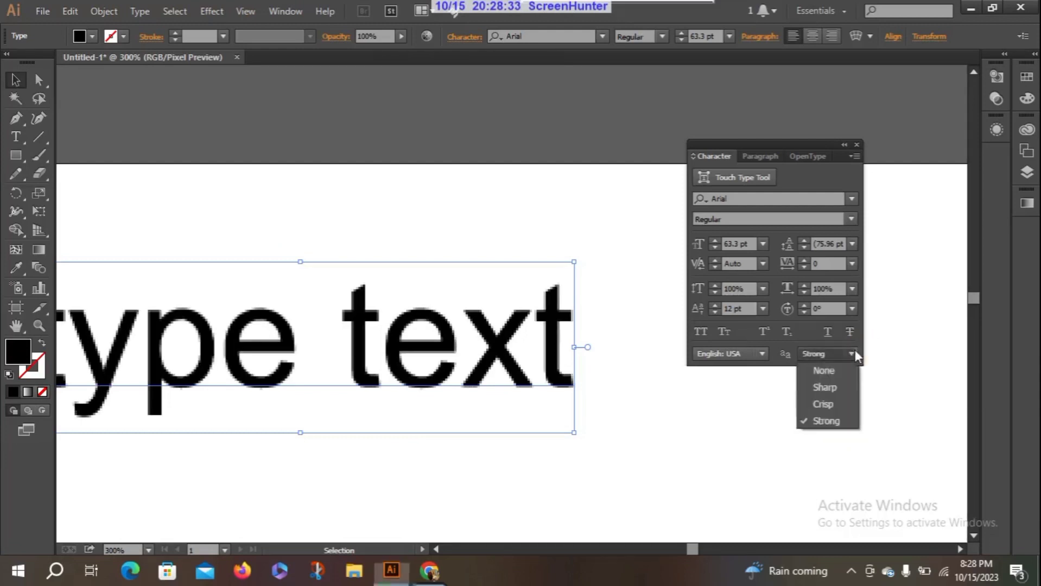
left_click(826, 386)
left_click(509, 307)
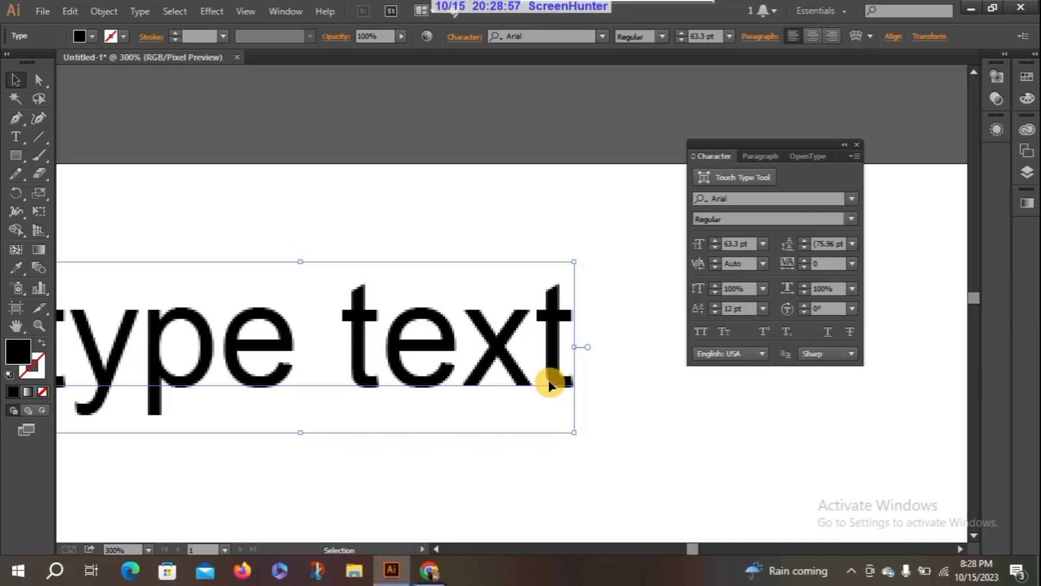
Review the anti-aliasing methods and the available text languages, keeping Sharp and English: USA
left_click(855, 350)
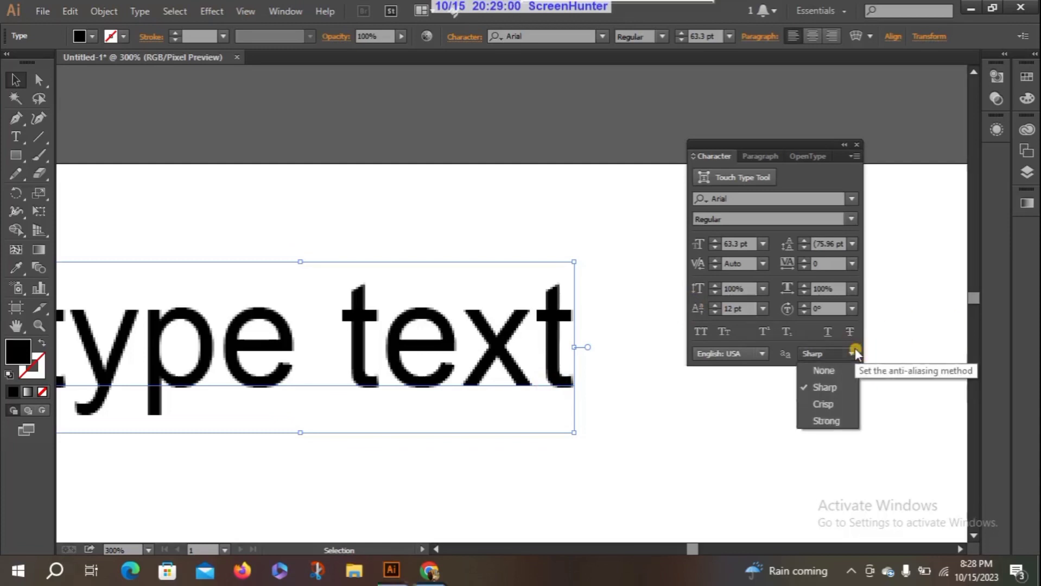
left_click(827, 389)
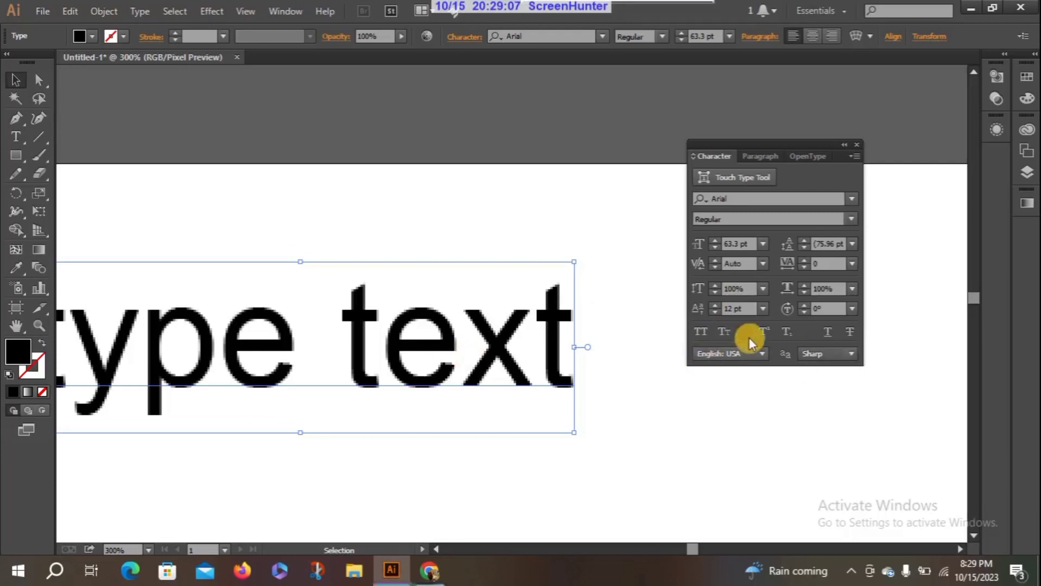
left_click(761, 353)
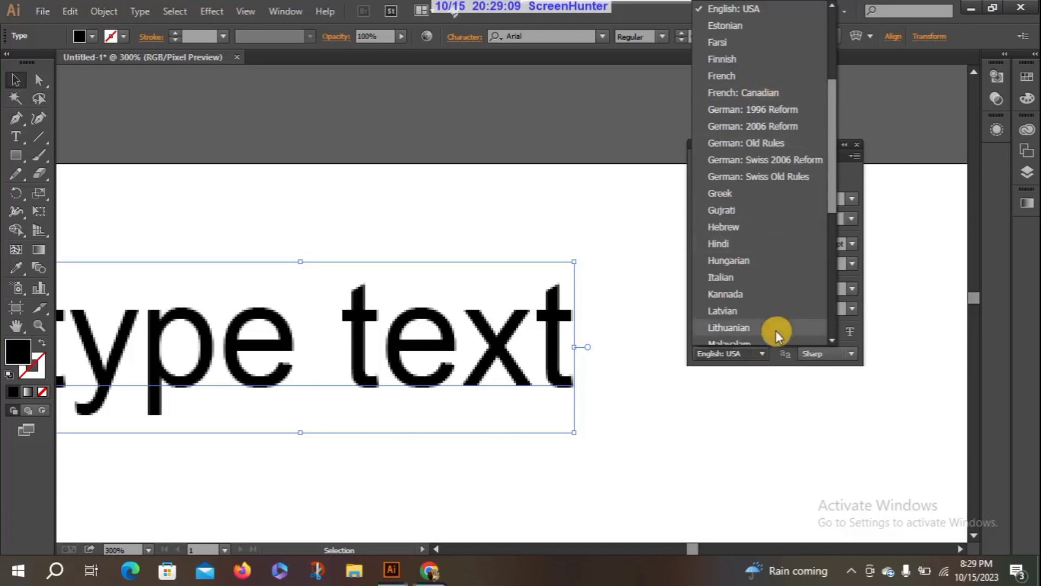
left_click(762, 352)
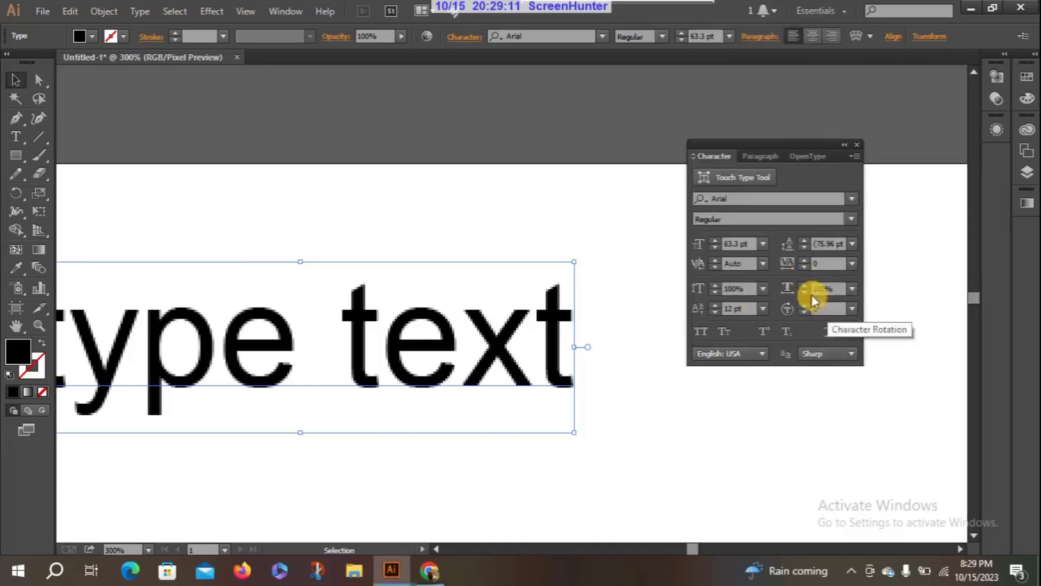
Show the paragraph settings, create a new 960 x 560 px Web document and move the settings clear of the artboard's middle
left_click(760, 156)
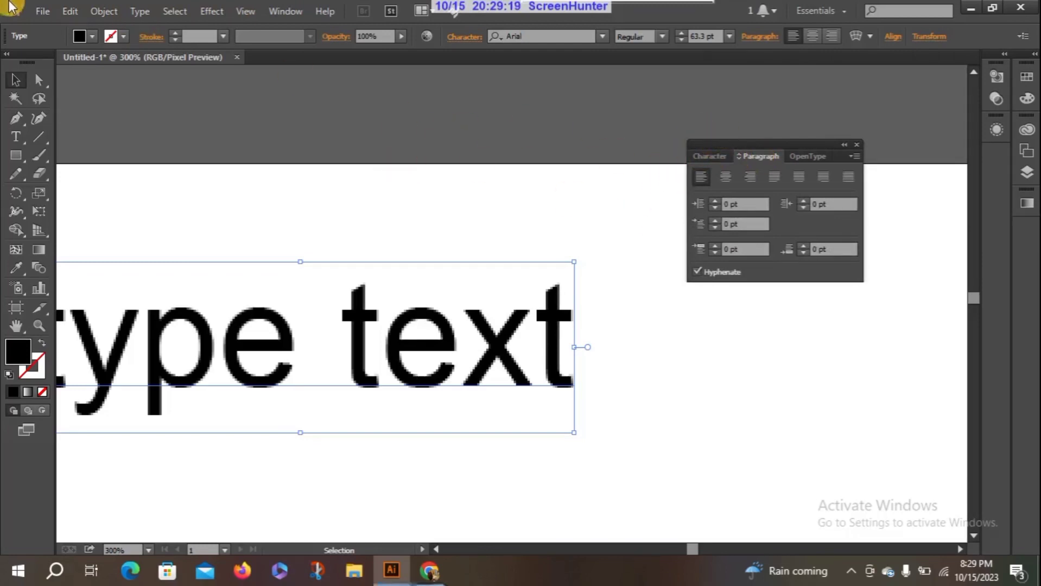
left_click(41, 10)
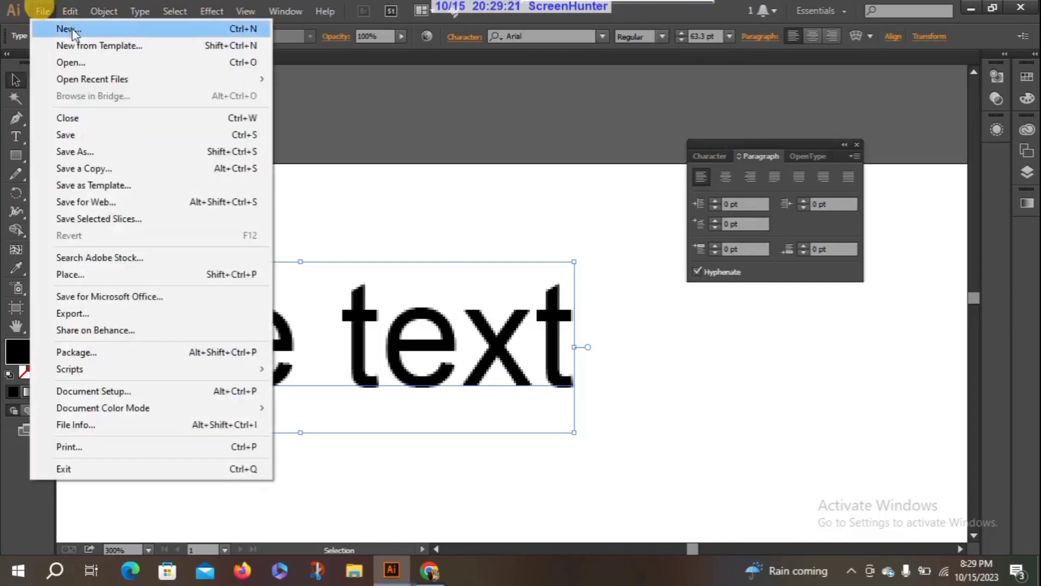
left_click(71, 29)
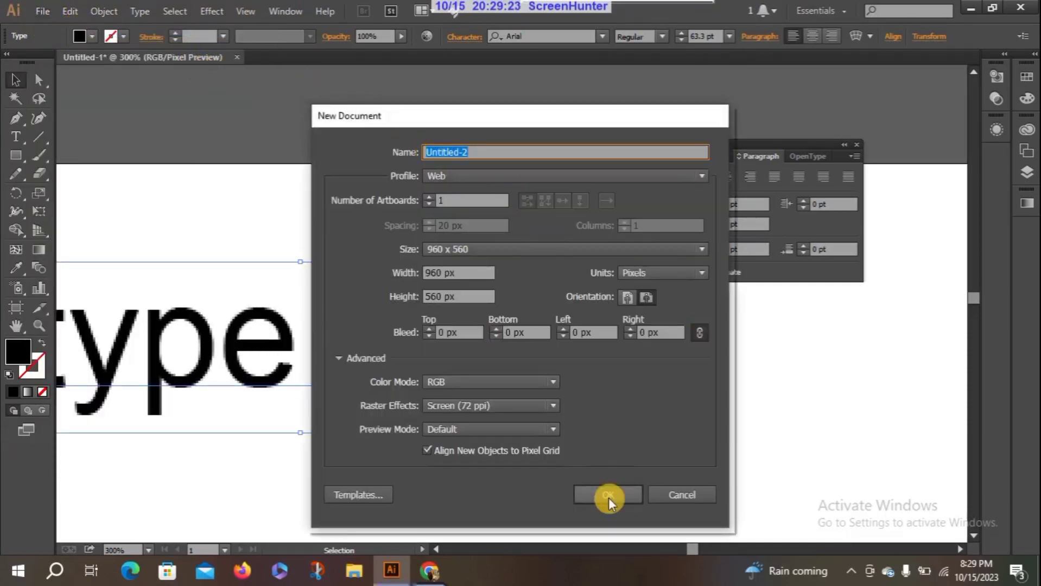
left_click(609, 497)
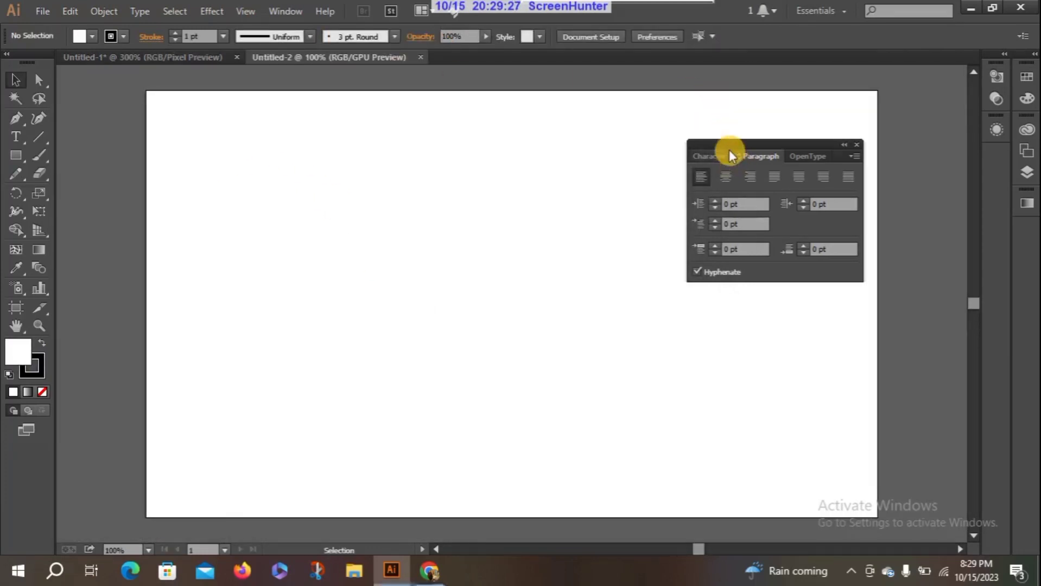
left_click_drag(730, 143, 833, 108)
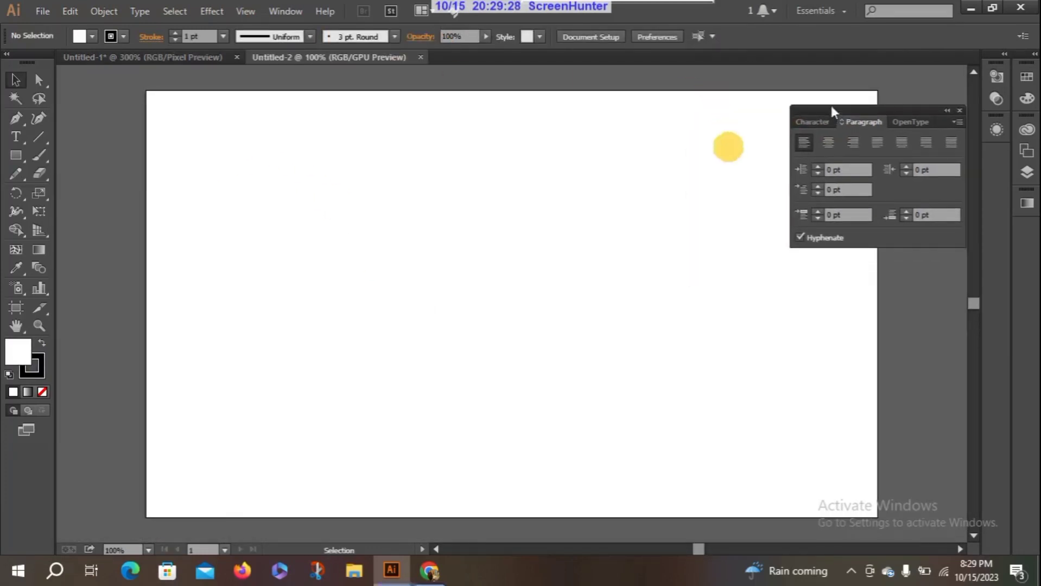
left_click(15, 135)
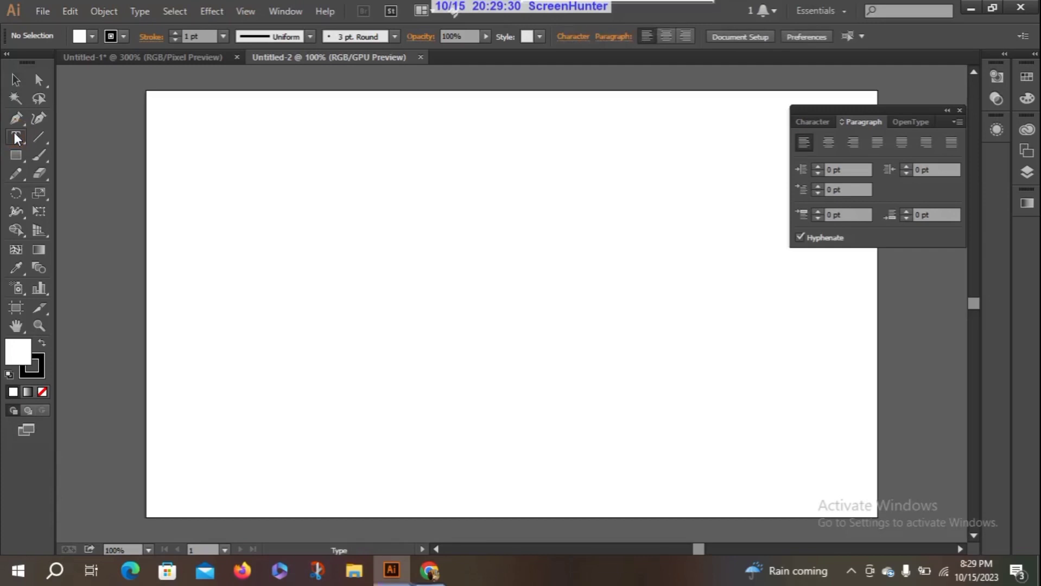
left_click(262, 151)
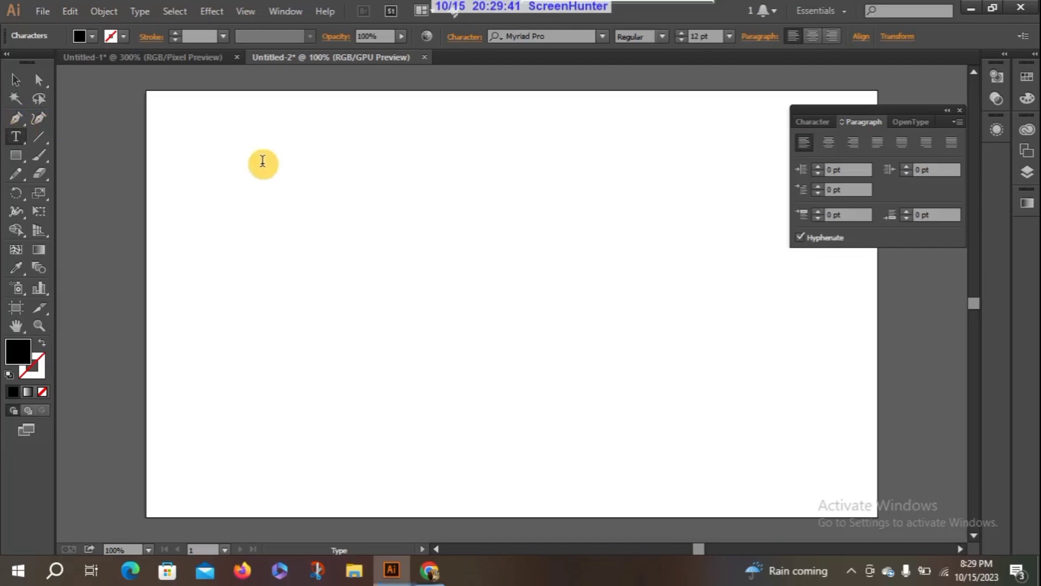
left_click(16, 137)
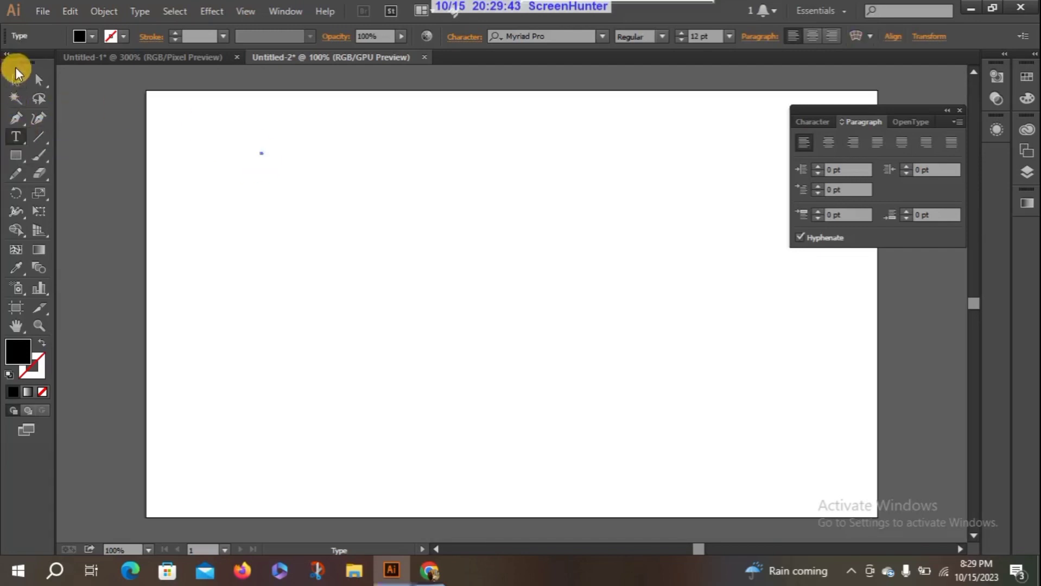
left_click(16, 80)
key("Delete")
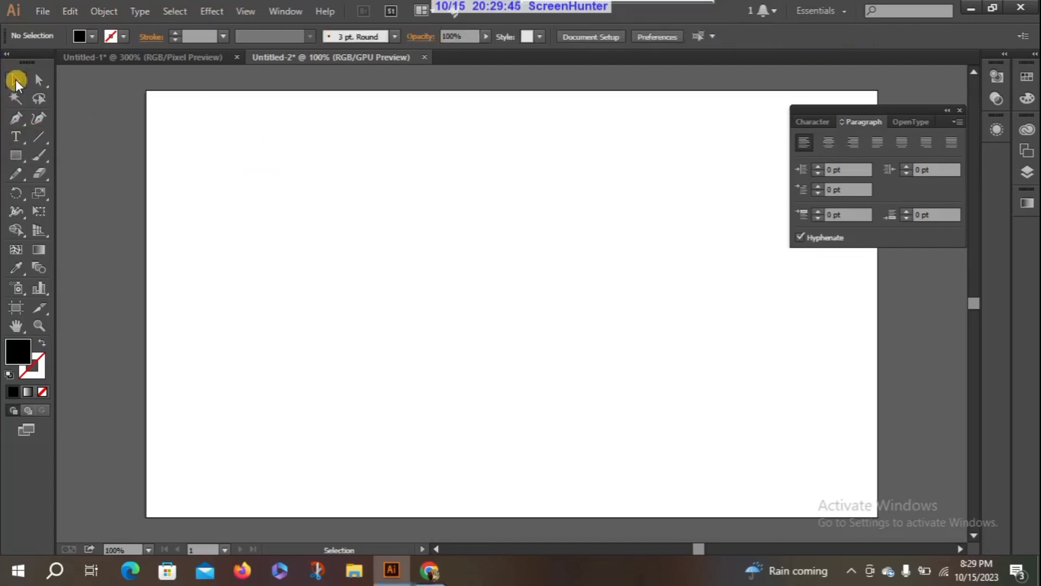
Draw an area-type frame covering most of the artboard and switch to the Lorem Ipsum page in Chrome
left_click(16, 138)
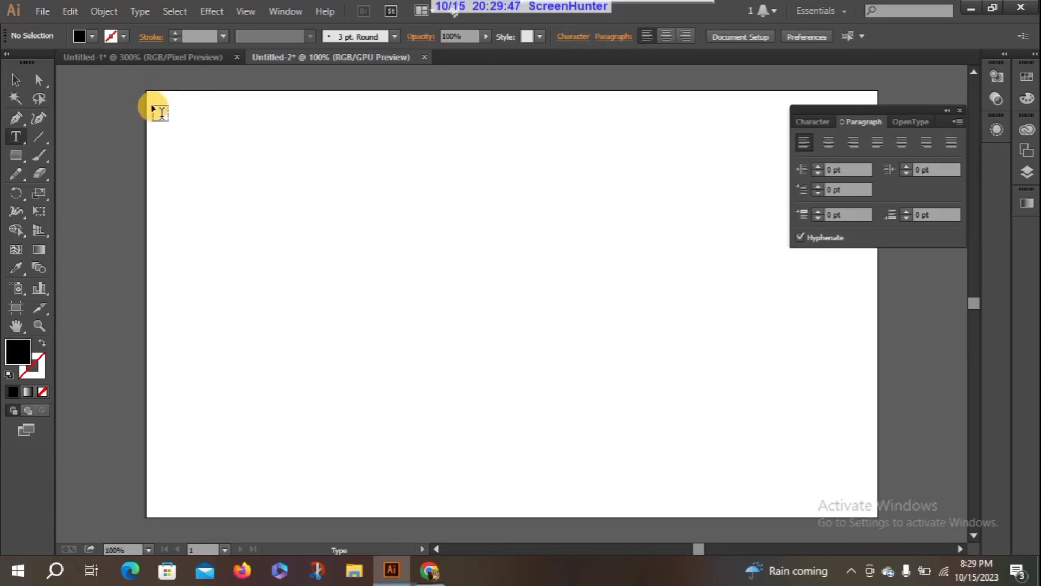
left_click_drag(153, 107, 756, 504)
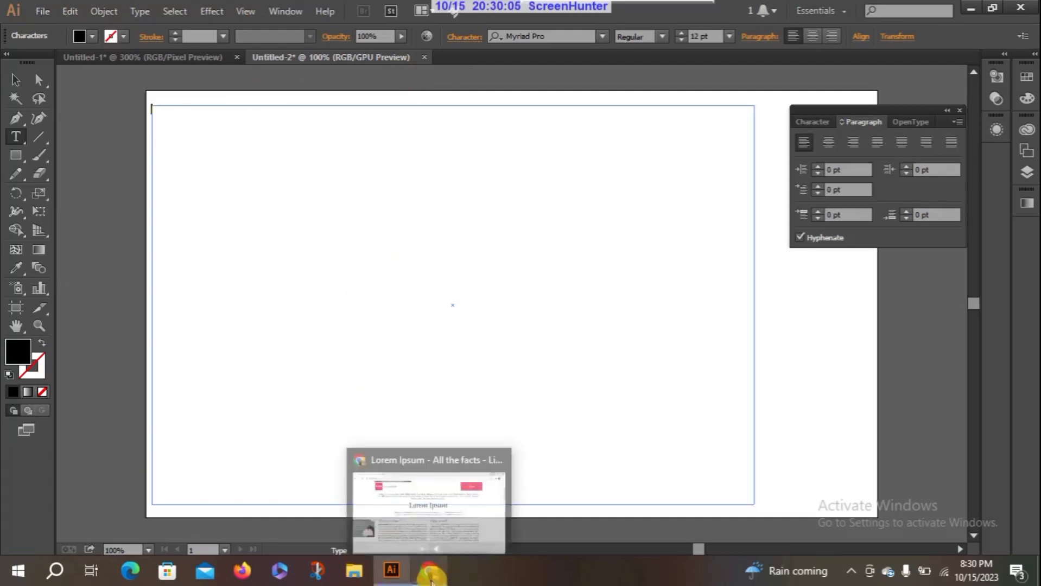
left_click(432, 578)
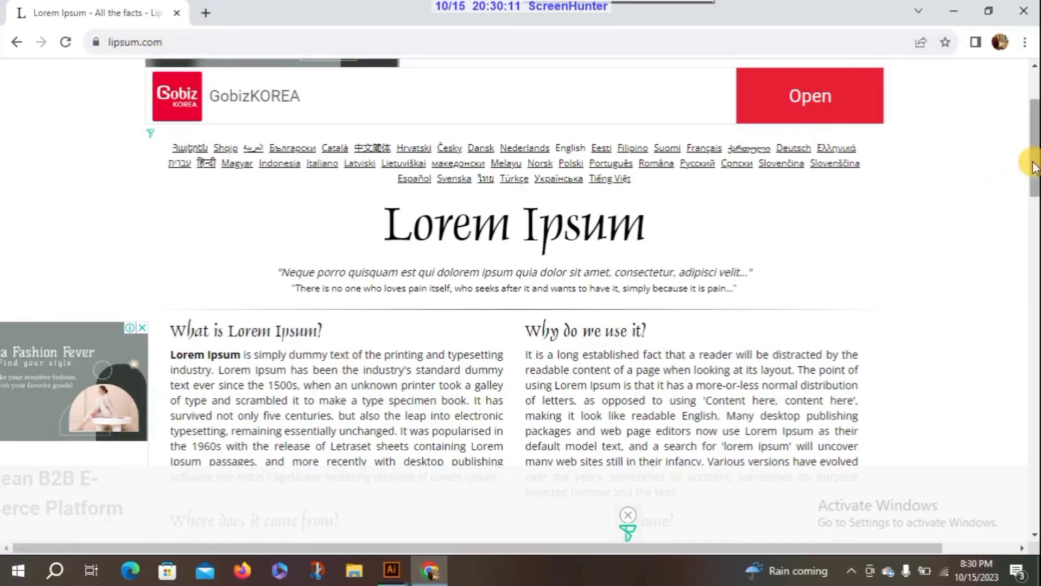
Generate 3 paragraphs of placeholder text that start with 'Lorem ipsum dolor sit amet...'
scroll(521, 319, "down", 8)
scroll(624, 158, "down", 1)
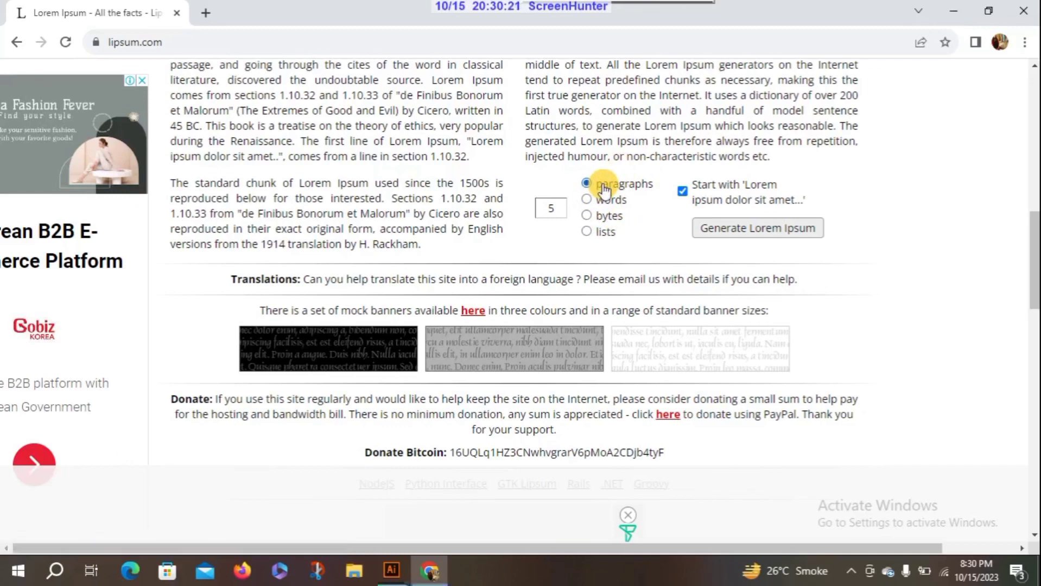
left_click(557, 209)
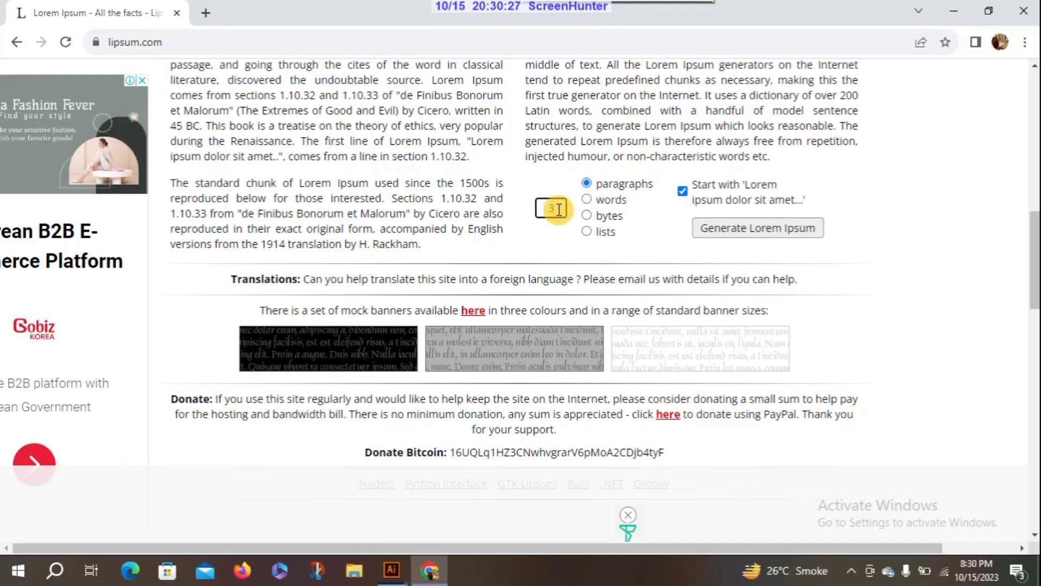
left_click(803, 228)
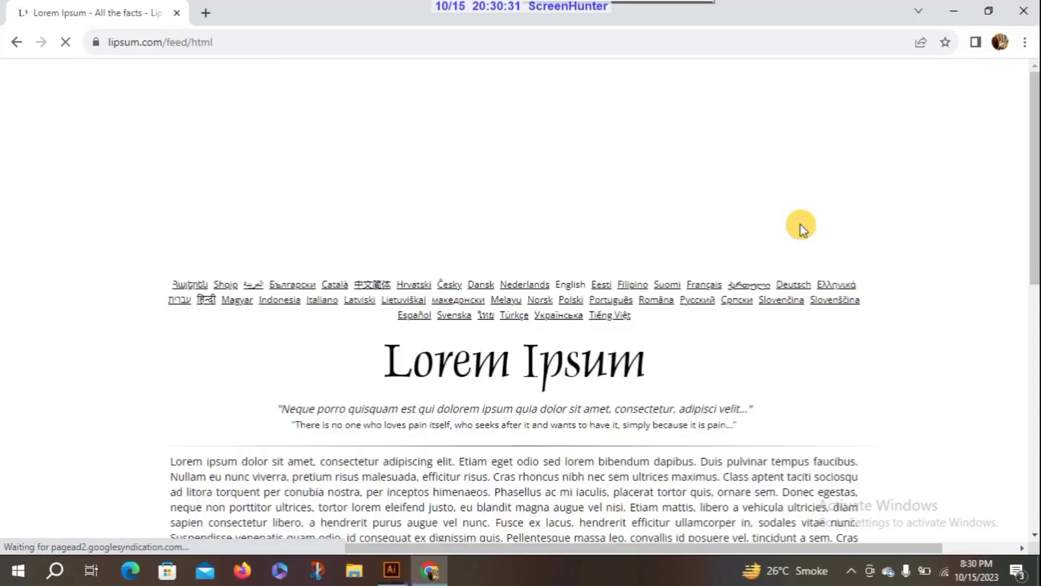
Copy the three generated paragraphs, switch back to Illustrator and paste them into the empty text frame
scroll(427, 161, "down", 5)
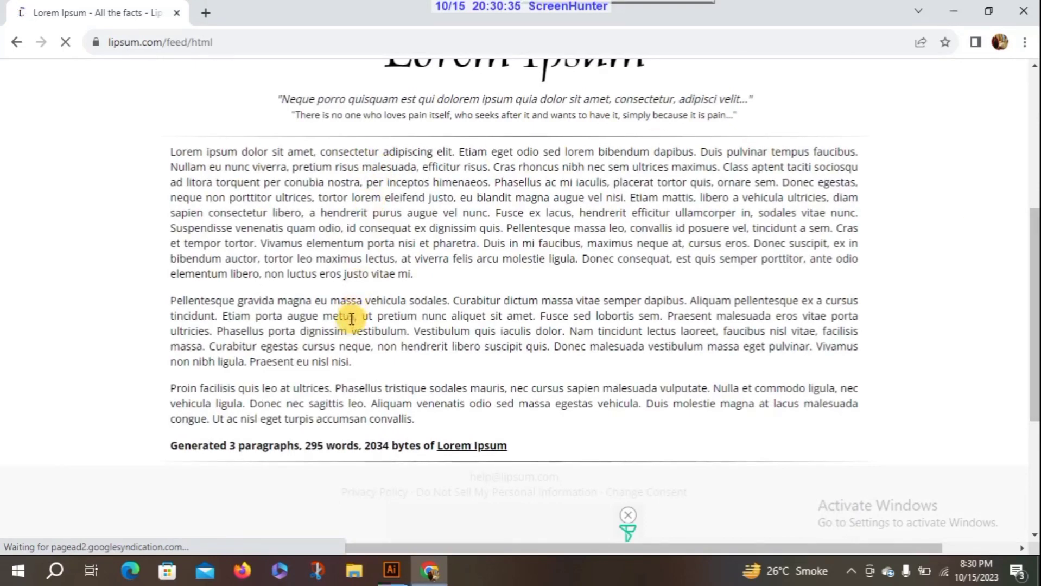
left_click_drag(170, 145, 439, 425)
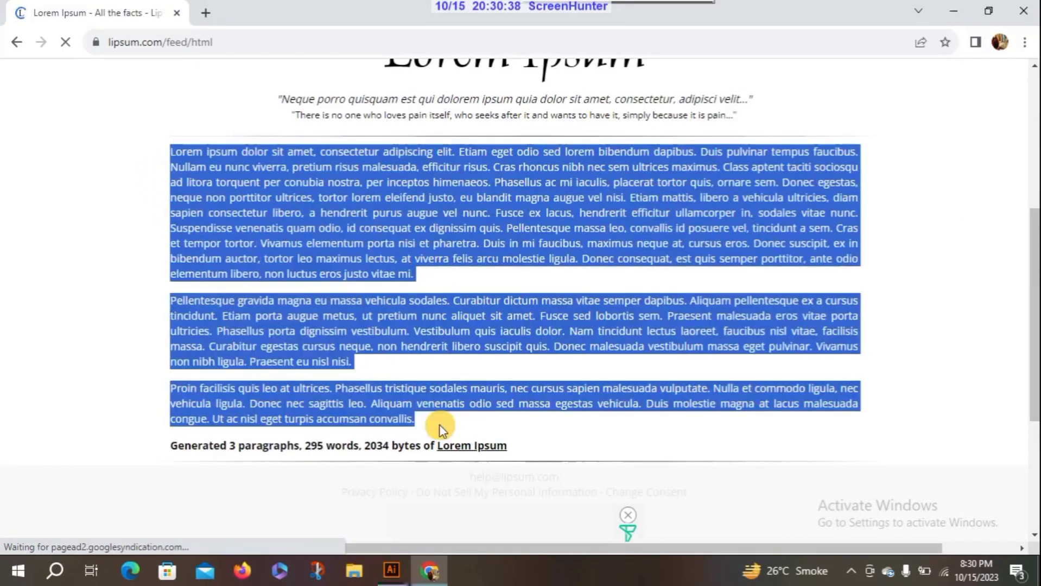
right_click(267, 239)
left_click(304, 251)
left_click(392, 570)
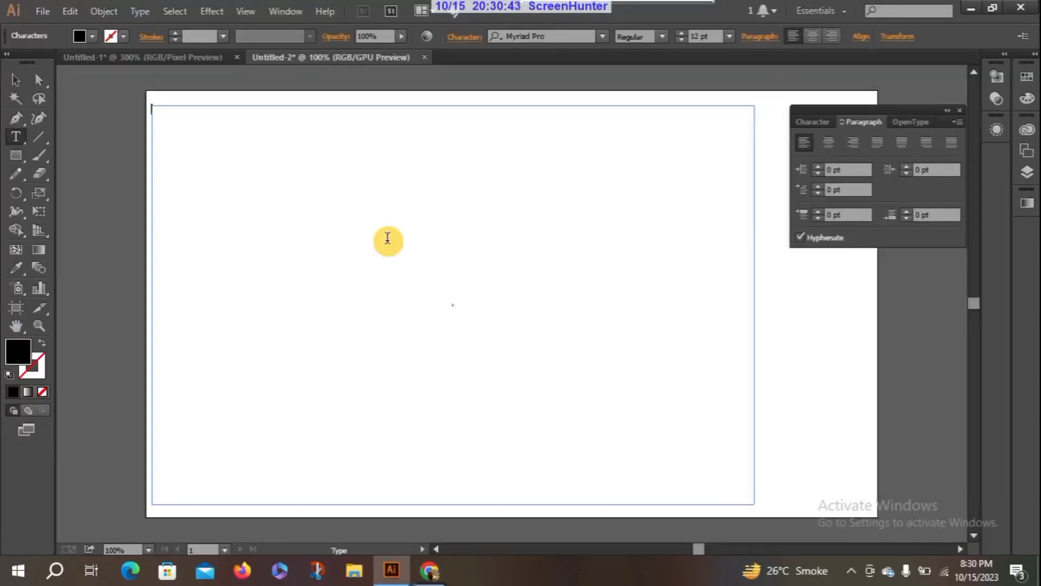
key("ctrl+v")
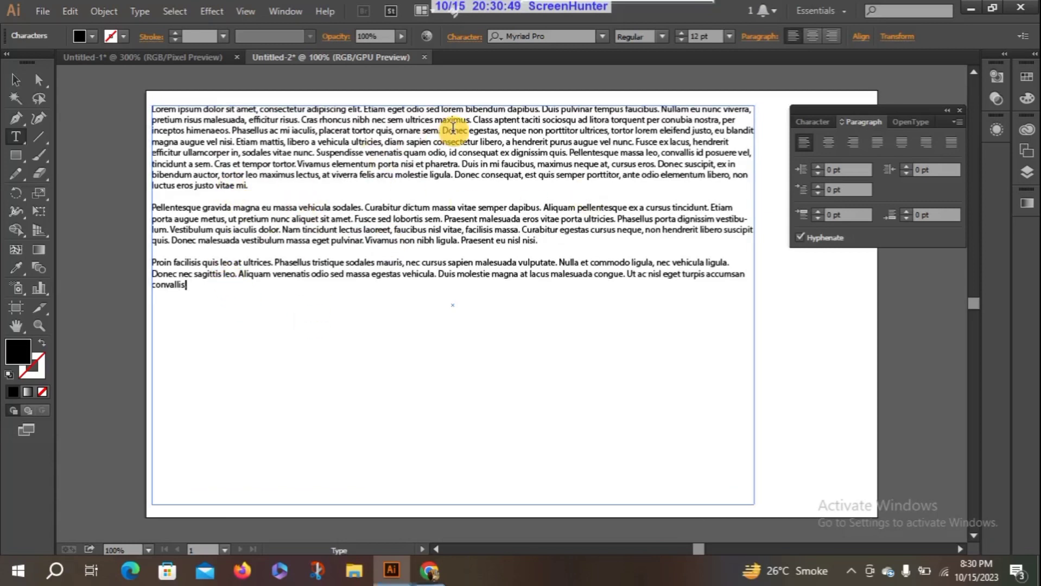
Set the font size of all the pasted text to 18 pt and deselect the text
left_click_drag(220, 290, 140, 88)
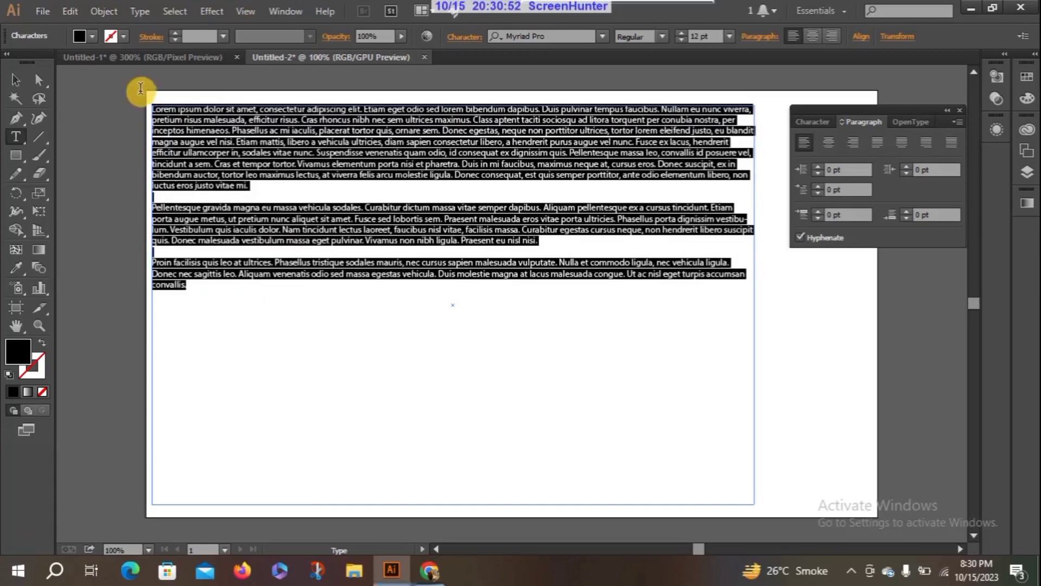
left_click(809, 122)
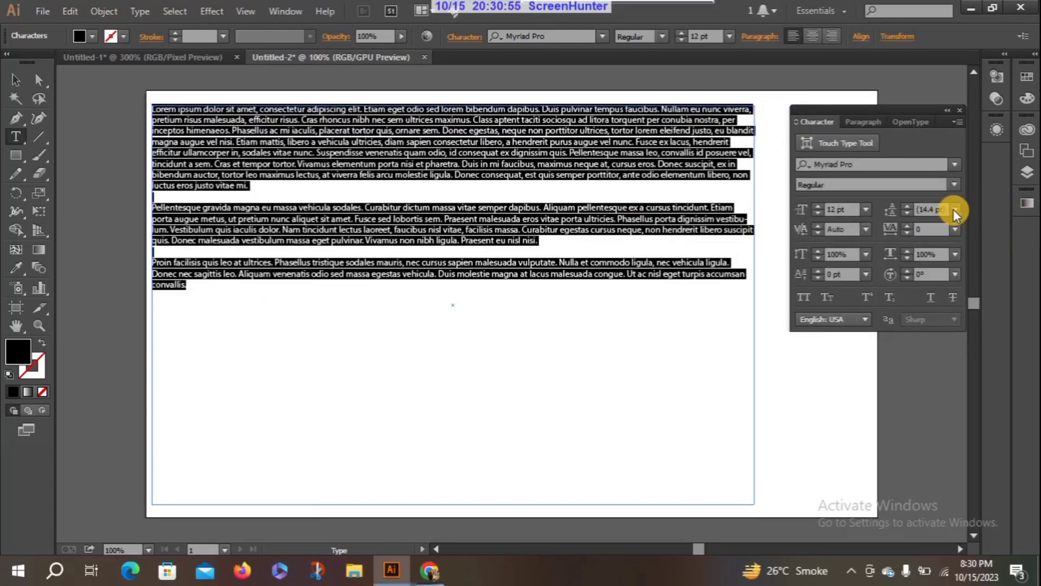
left_click(864, 209)
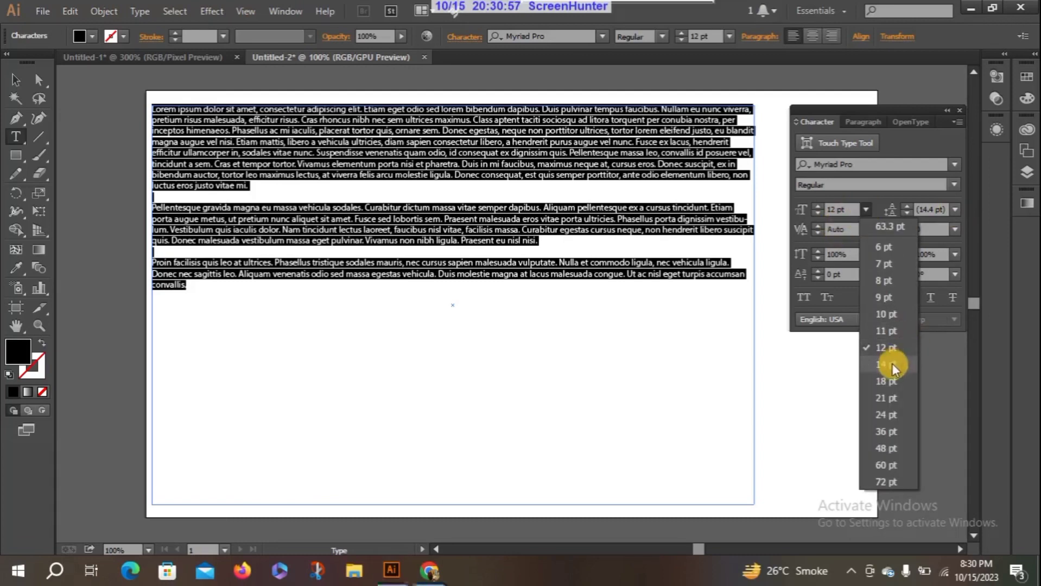
left_click(890, 381)
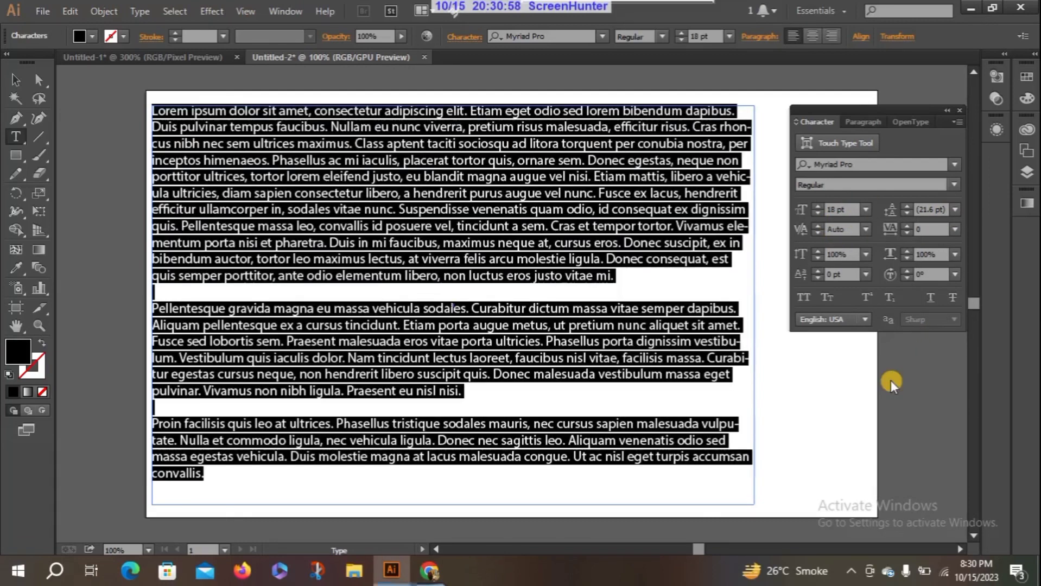
left_click(687, 400)
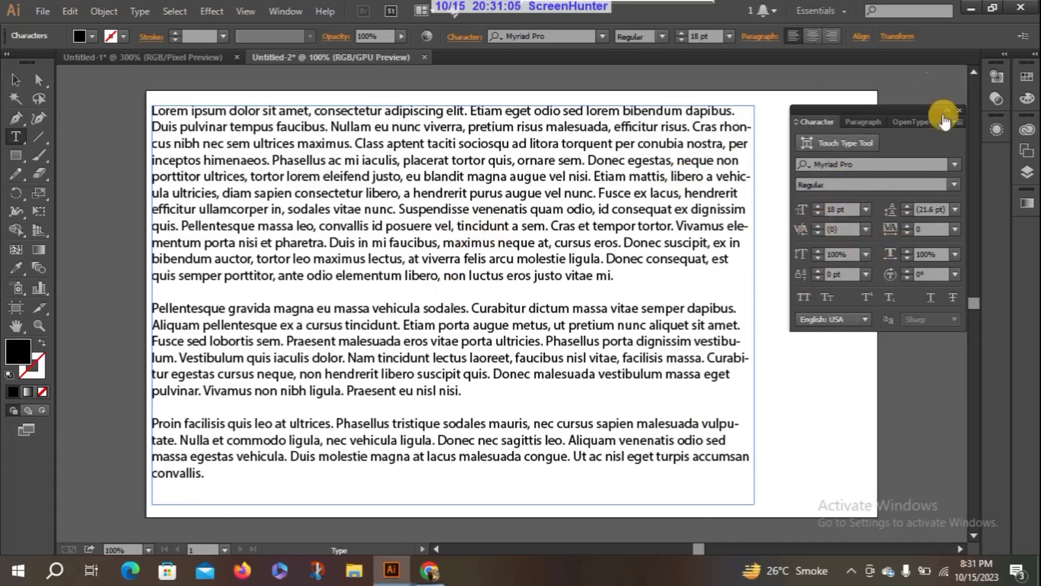
Show the paragraph settings, select the whole text object and try left, center and right alignment
left_click(855, 124)
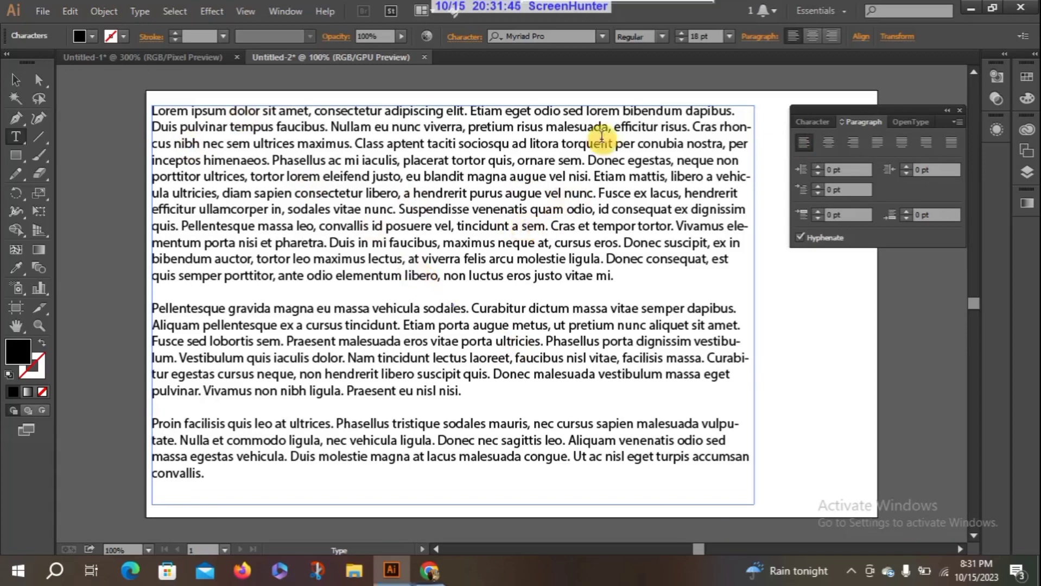
left_click(804, 142)
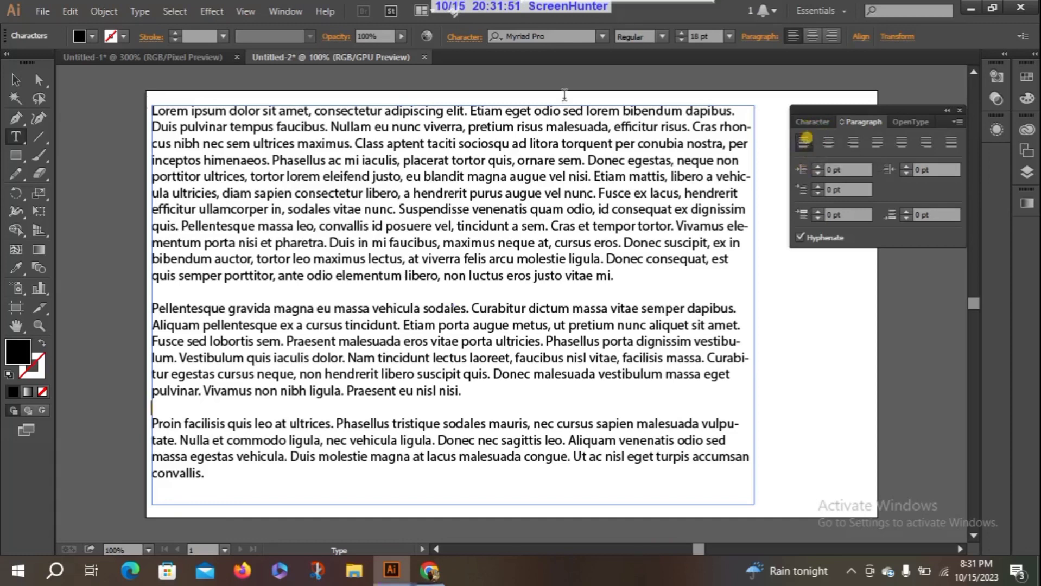
left_click(16, 80)
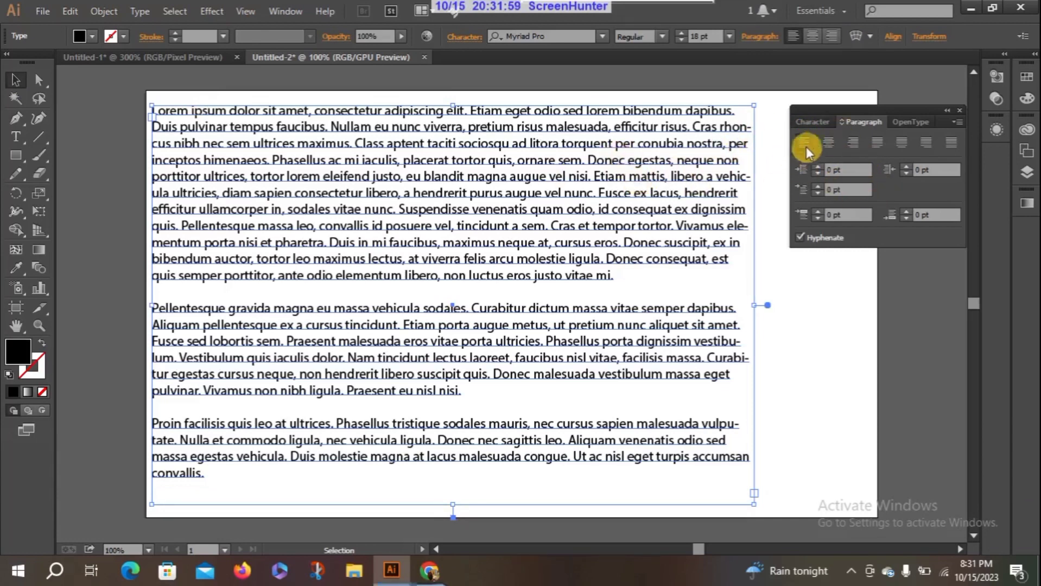
left_click(824, 143)
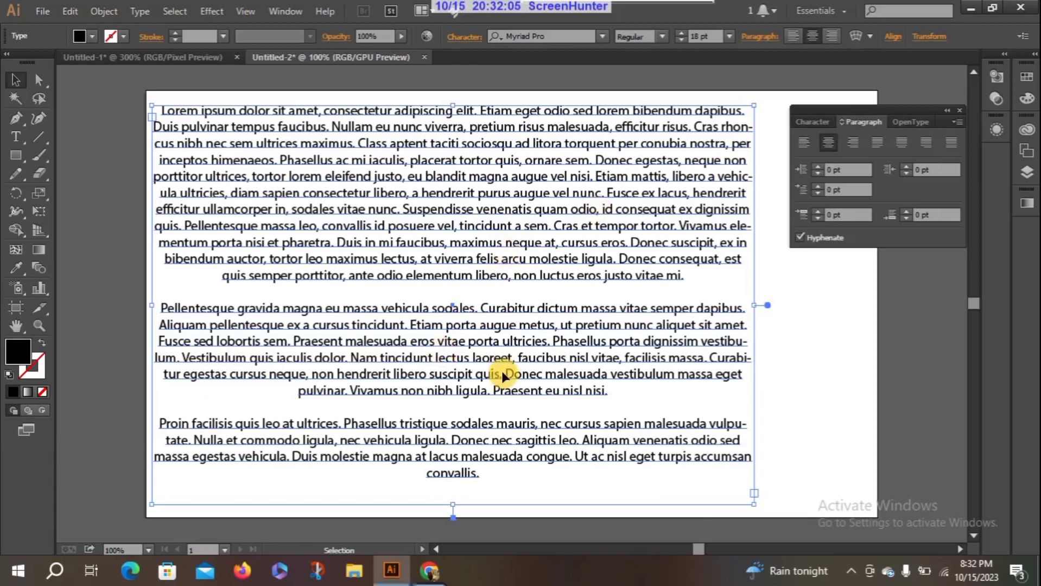
left_click(852, 144)
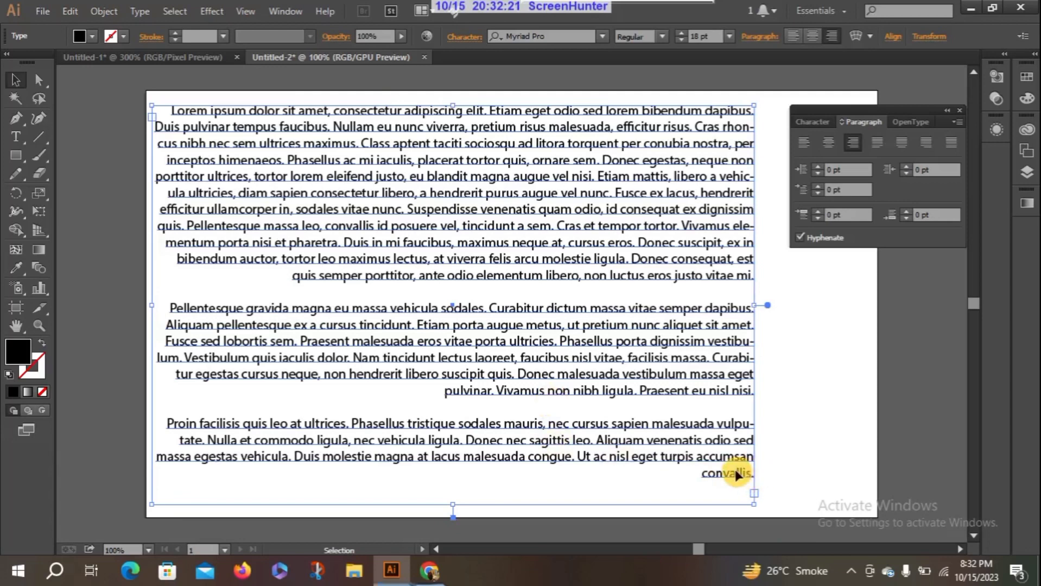
Try justifying the text with the last line aligned left, center and right, and finish with all lines justified
left_click(878, 145)
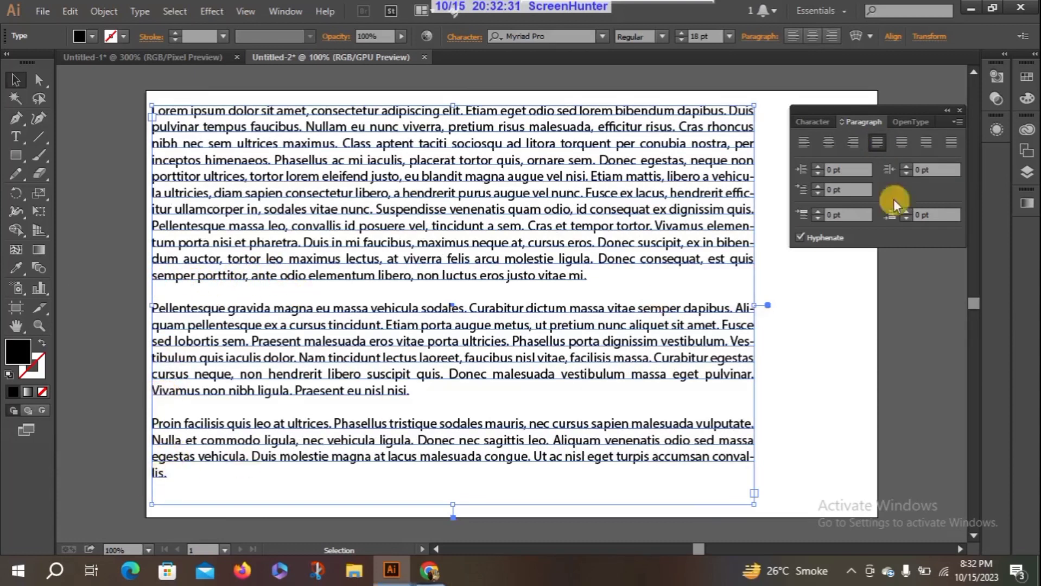
left_click(906, 138)
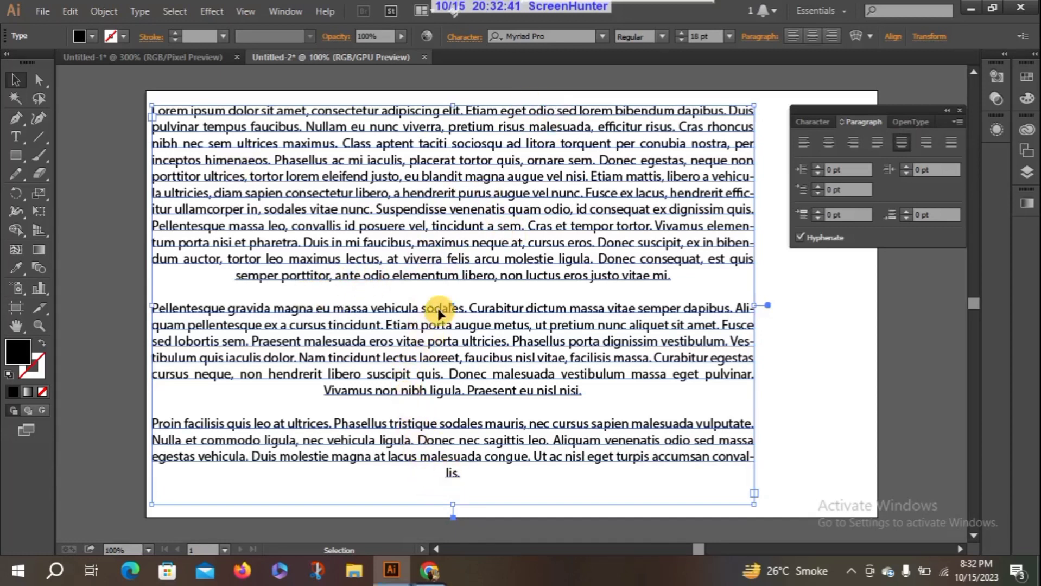
left_click(922, 142)
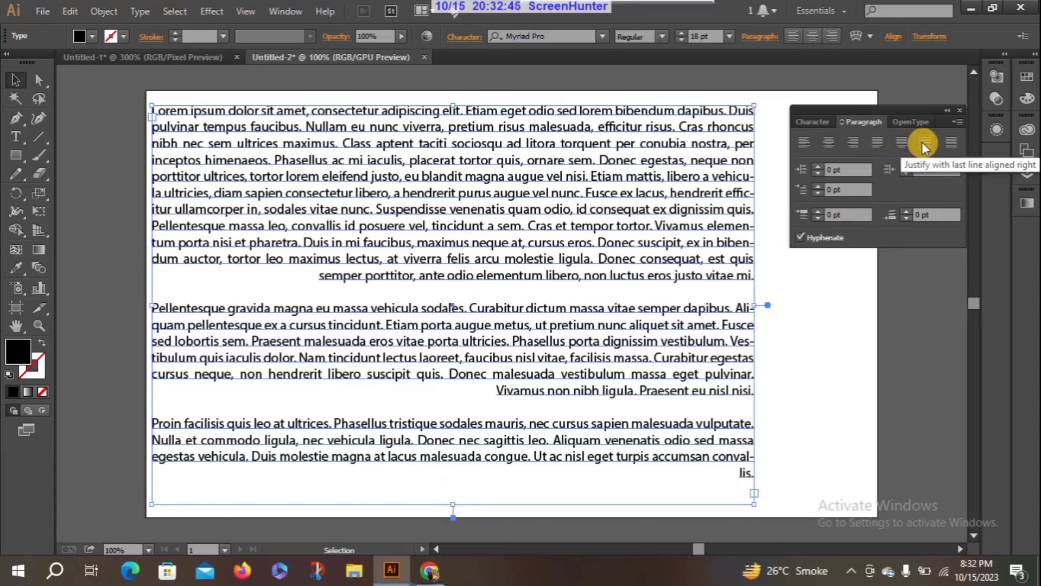
left_click(956, 140)
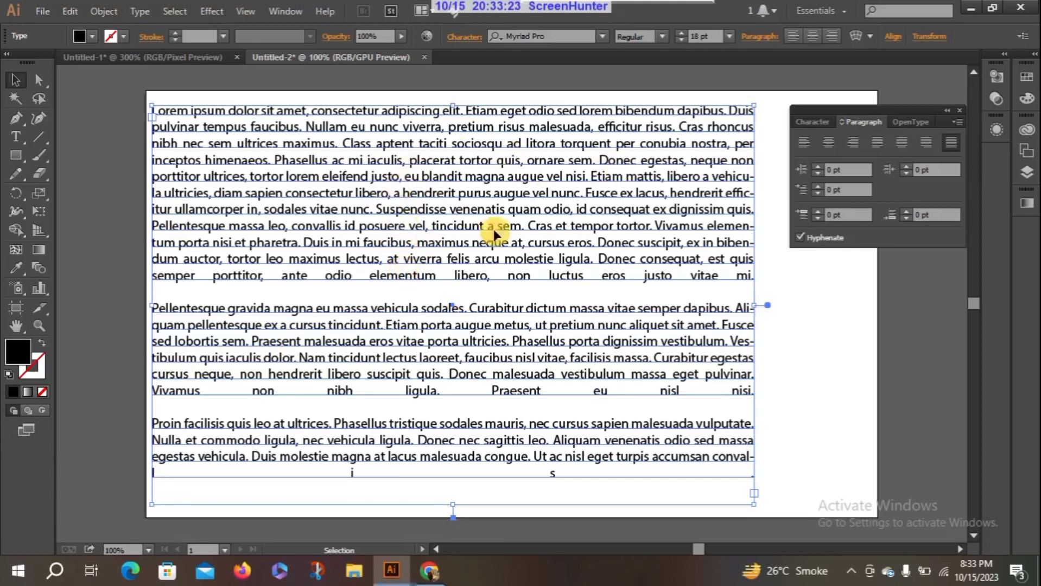
Set the left indent of the text object's paragraphs to 24 pt
scroll(510, 215, "left", 1)
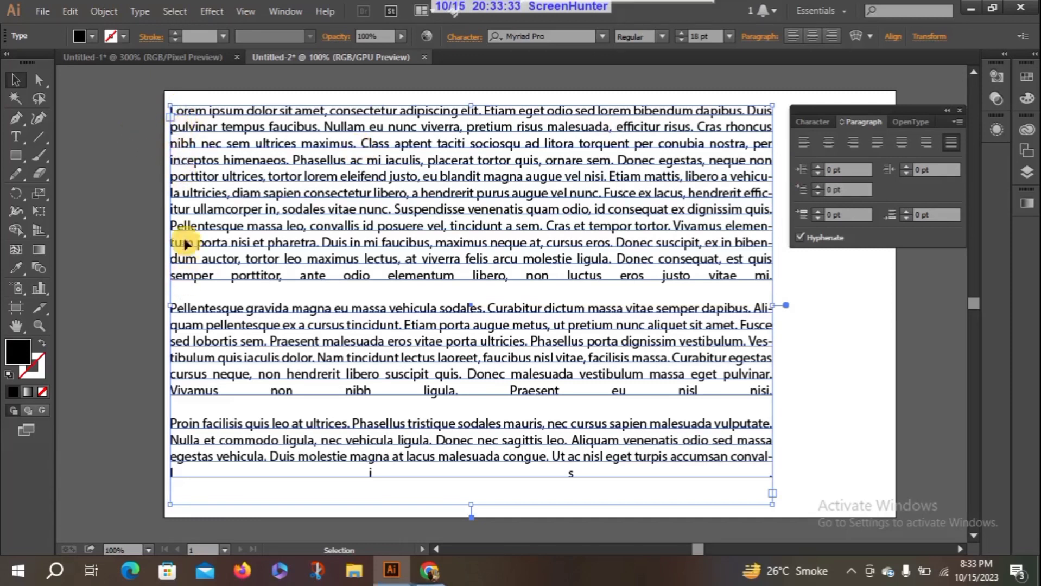
left_click(817, 166)
left_click(818, 167)
left_click(818, 167)
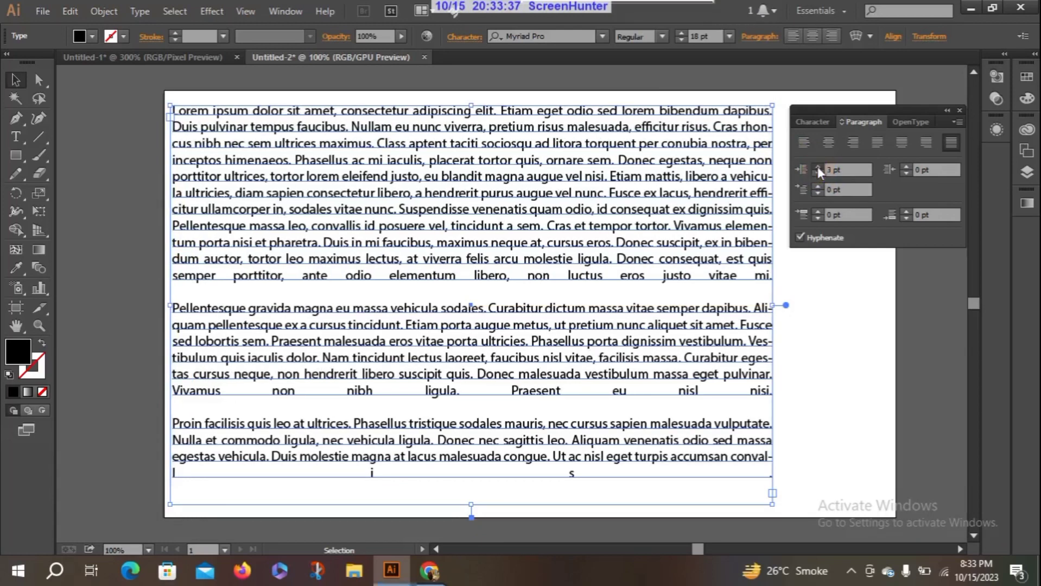
left_click(818, 167)
left_click(818, 166)
left_click(818, 167)
left_click(818, 167)
left_click(817, 166)
left_click(817, 166)
left_click(818, 166)
left_click(818, 167)
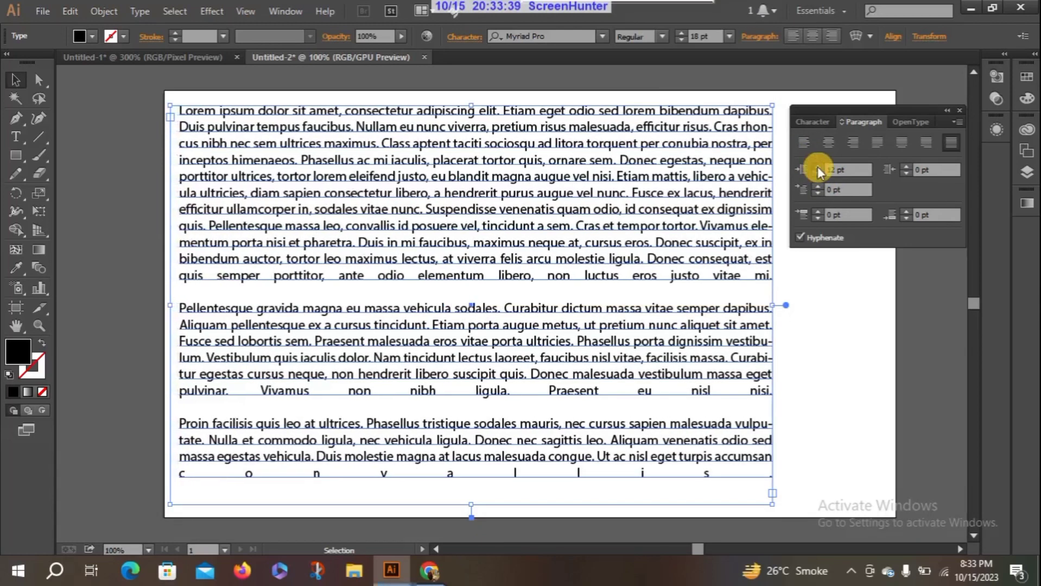
left_click(818, 167)
left_click(818, 166)
left_click(818, 167)
left_click(818, 166)
left_click(818, 167)
left_click(817, 167)
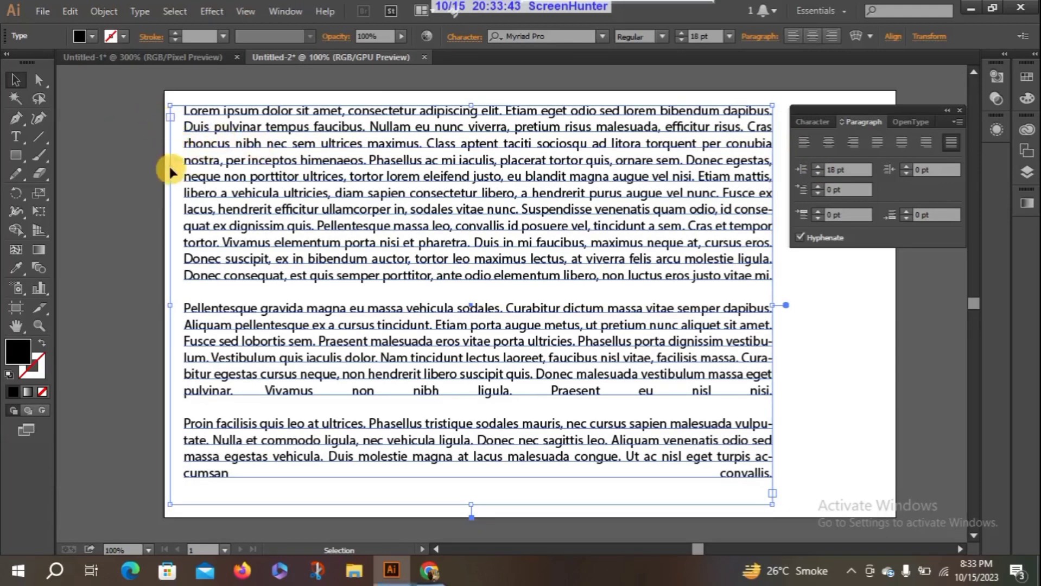
left_click(819, 166)
left_click(819, 166)
left_click(818, 166)
left_click(819, 166)
left_click(819, 166)
left_click(819, 166)
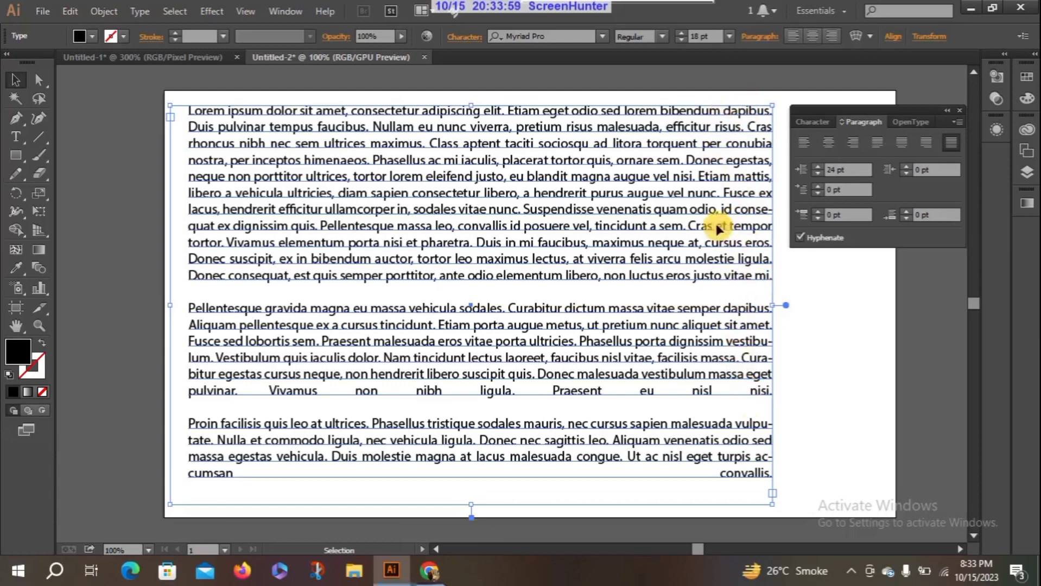
Set the right indent of the text object's paragraphs to 28 pt
left_click(904, 166)
left_click(904, 166)
left_click(905, 166)
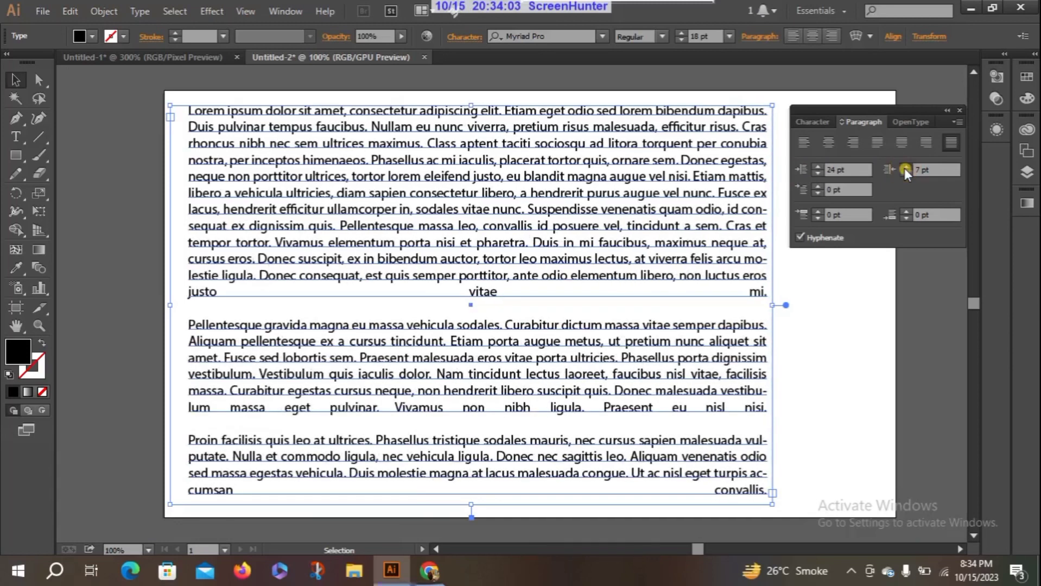
left_click(905, 167)
left_click(904, 167)
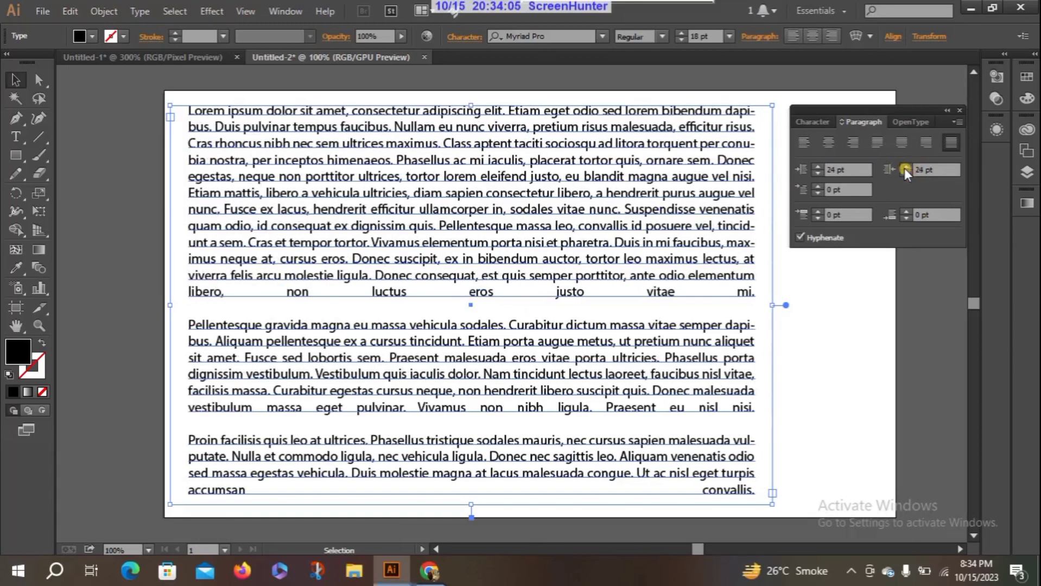
left_click(905, 168)
left_click(905, 168)
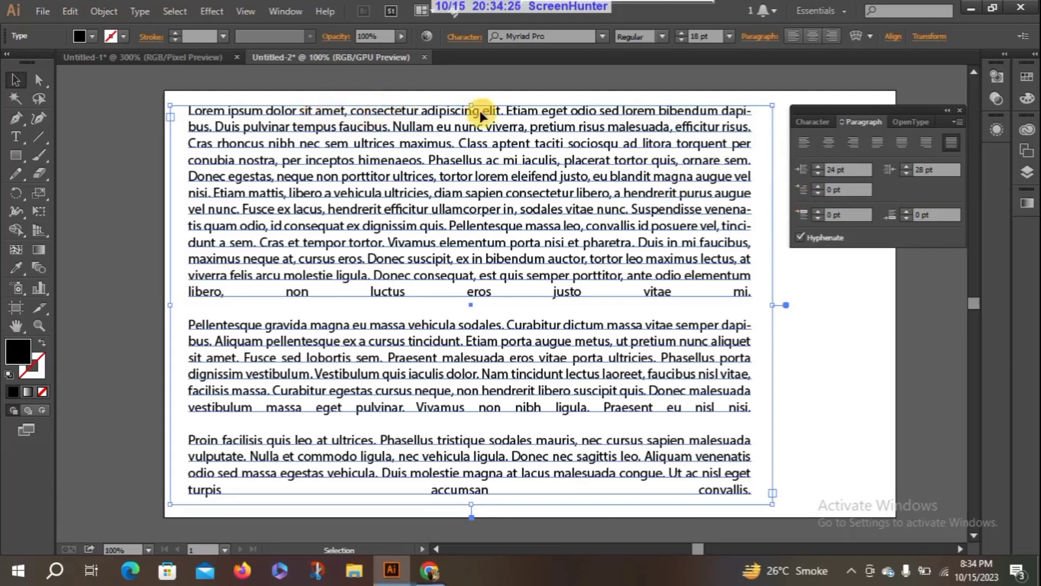
Set the first-line left indent of the text object's paragraphs to 27 pt
left_click(817, 187)
left_click(817, 187)
left_click(818, 186)
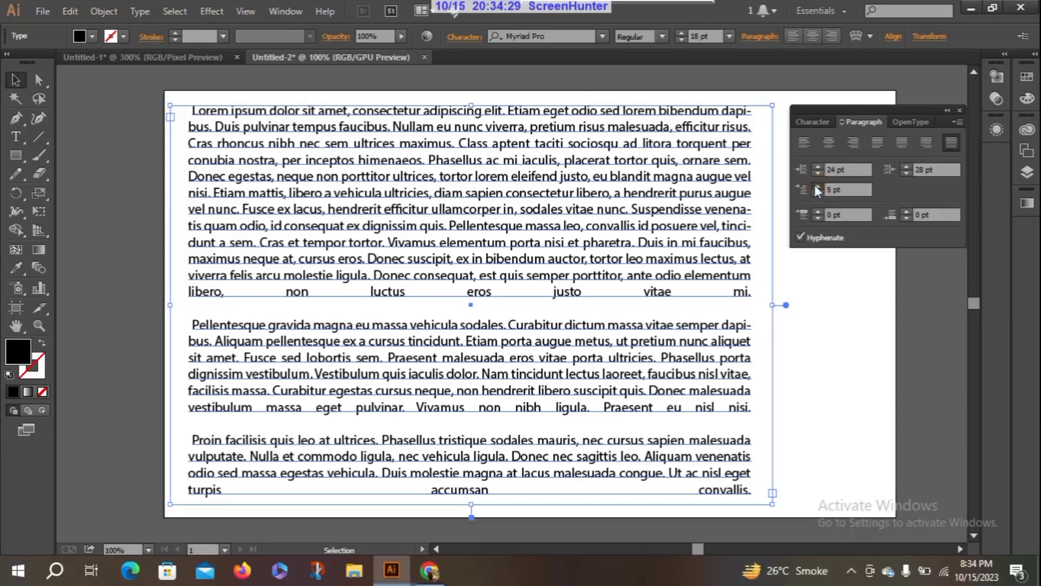
left_click(818, 187)
left_click(818, 187)
left_click(817, 186)
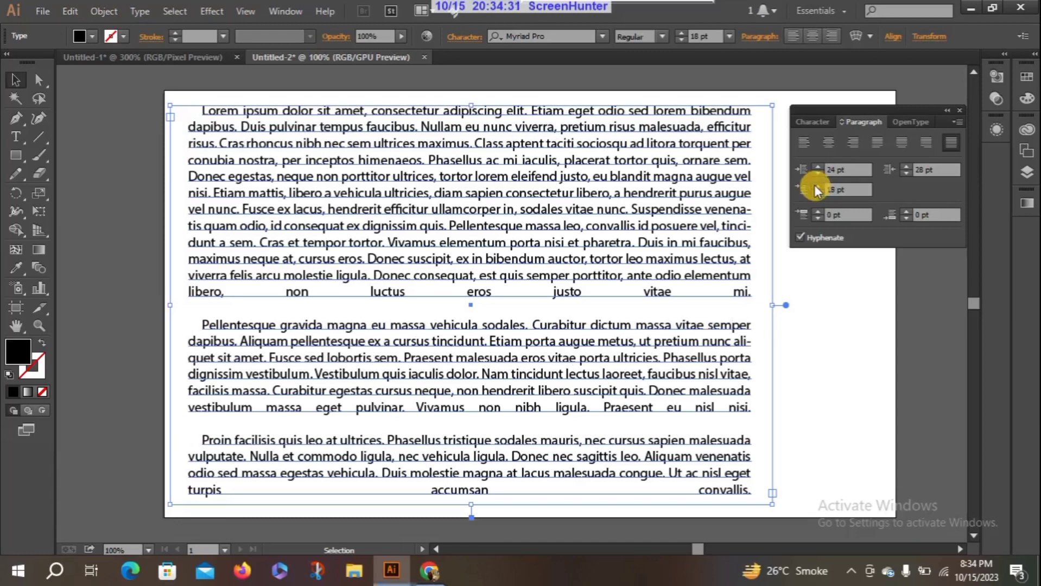
left_click(818, 187)
left_click(818, 187)
left_click(817, 187)
left_click(817, 187)
left_click(817, 186)
left_click(817, 186)
left_click(817, 187)
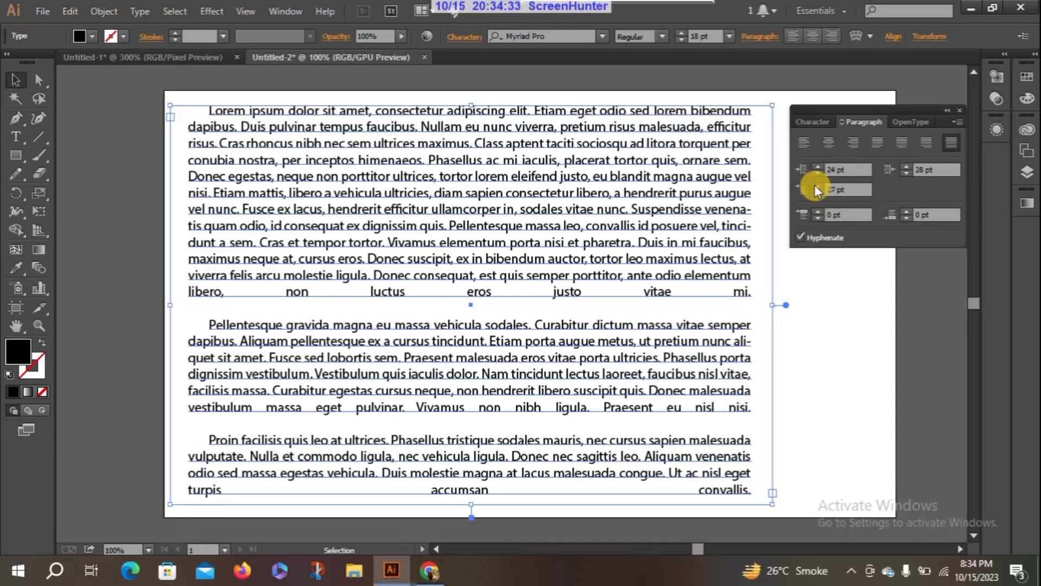
Increase the first-line left indent of the Lorem Ipsum paragraphs to 42 pt
left_click(817, 186)
left_click(817, 187)
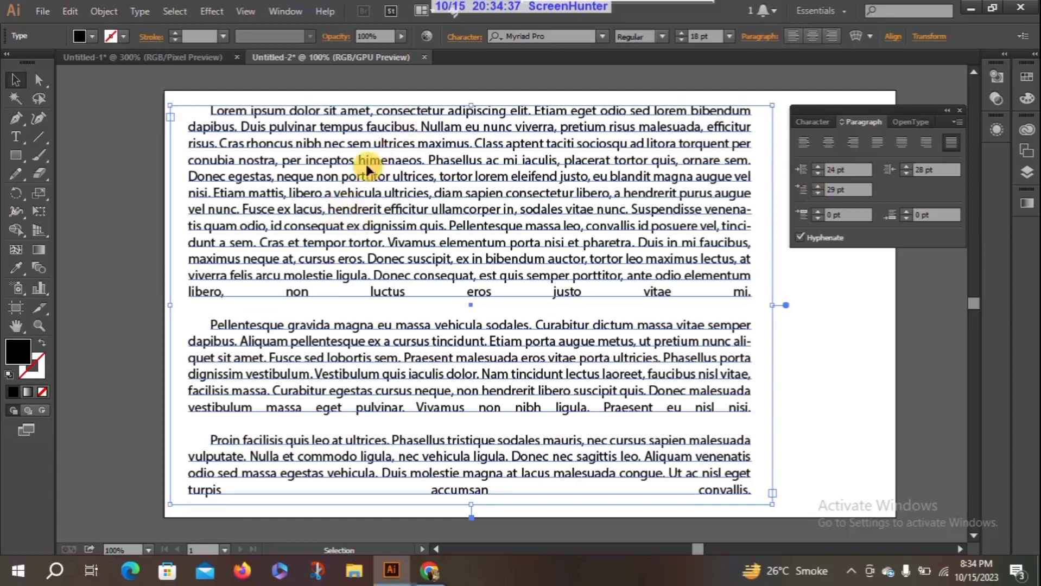
left_click(818, 187)
left_click(818, 187)
left_click(819, 188)
left_click(818, 187)
left_click(819, 187)
left_click(818, 187)
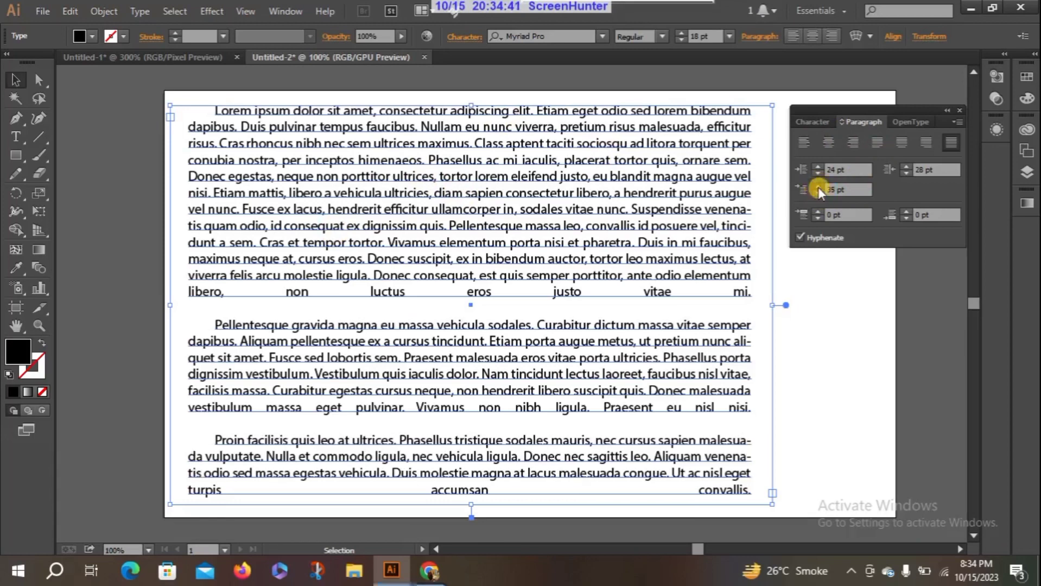
left_click(818, 188)
left_click(819, 187)
left_click(819, 188)
left_click(819, 187)
left_click(819, 187)
left_click(818, 188)
left_click(818, 188)
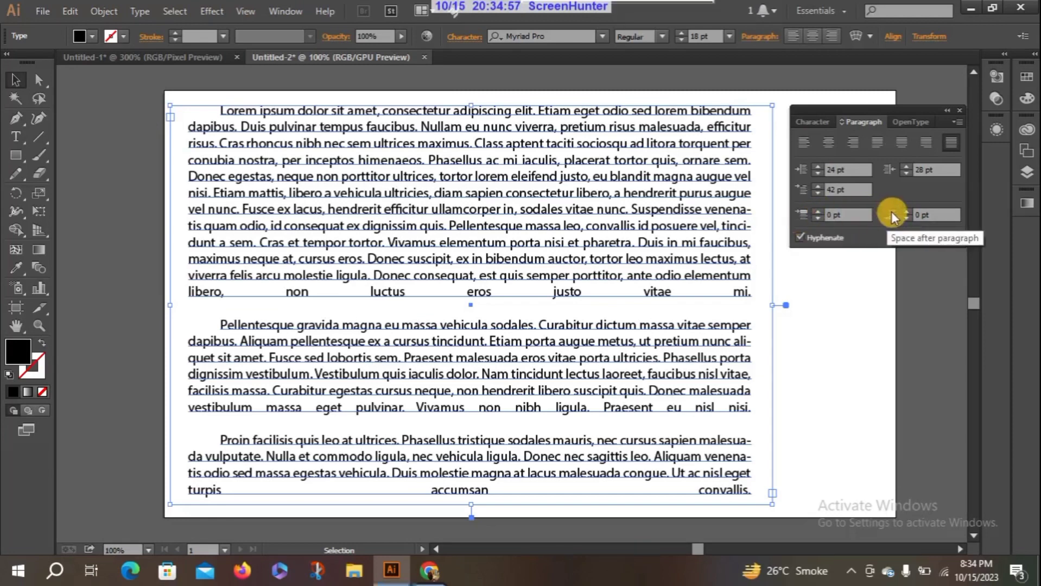
Set the space before paragraph of the Lorem Ipsum text to 8 pt
left_click(817, 211)
left_click(817, 212)
left_click(817, 212)
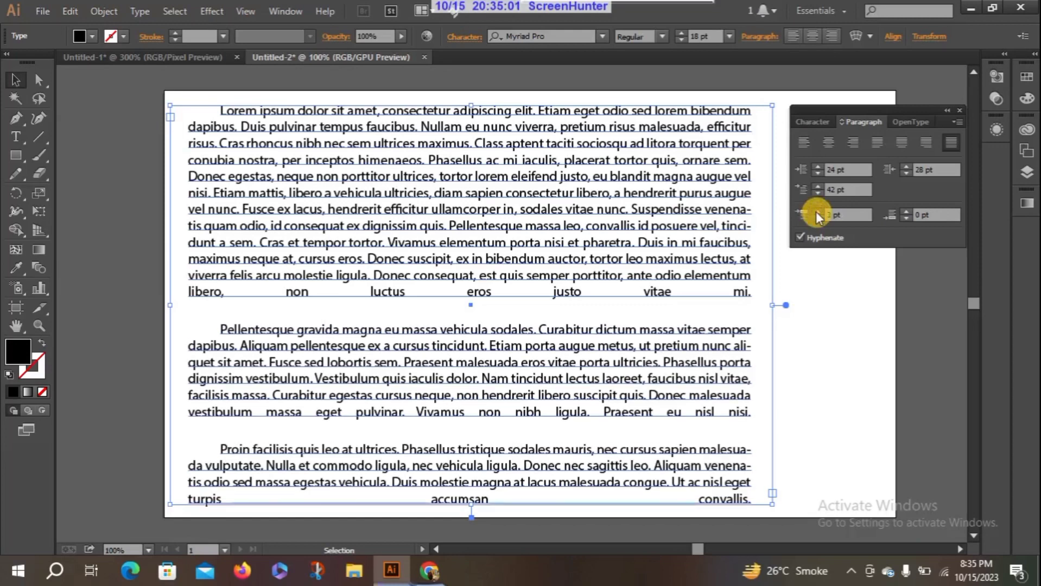
left_click(818, 211)
left_click(817, 212)
left_click(817, 212)
left_click(817, 212)
left_click(817, 212)
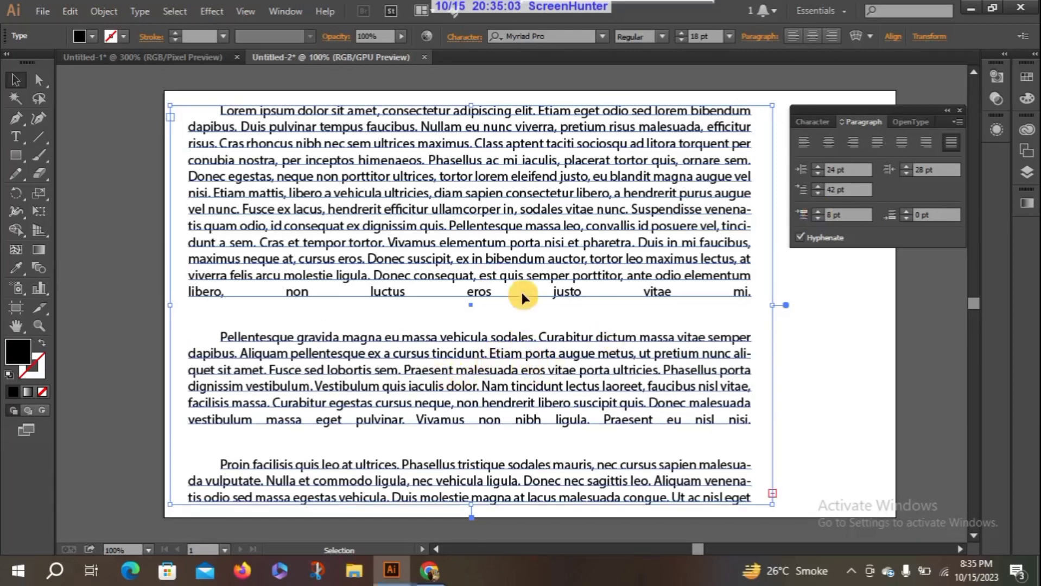
Set the space after paragraph of the Lorem Ipsum text to 6 pt and turn off hyphenation
left_click(906, 212)
left_click(906, 211)
left_click(906, 212)
left_click(906, 212)
left_click(906, 212)
left_click(906, 212)
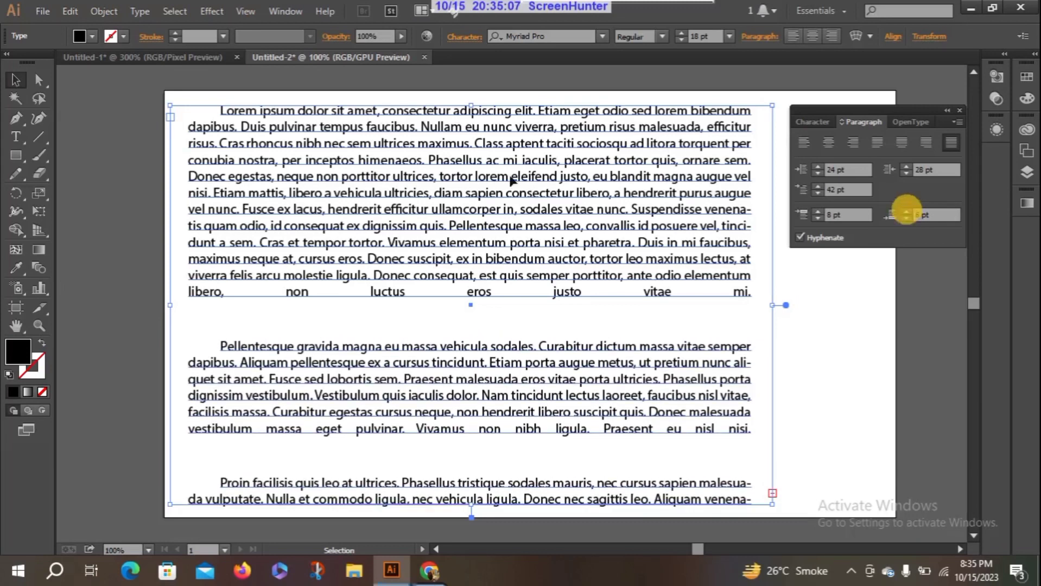
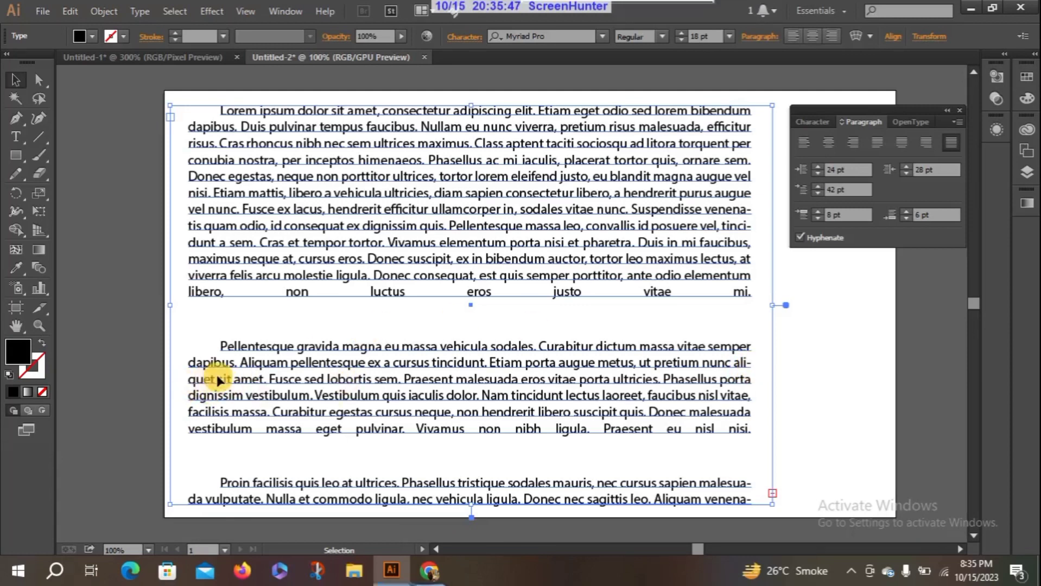
left_click(802, 238)
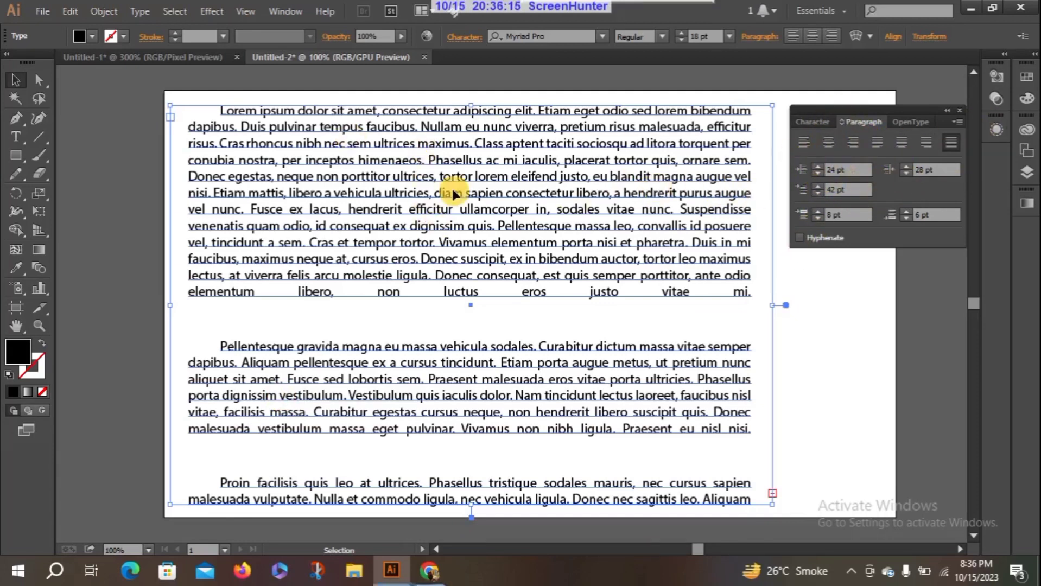
Bring up the character settings, switch to the Untitled-1 document and show its whole artboard at 100% zoom
left_click(816, 121)
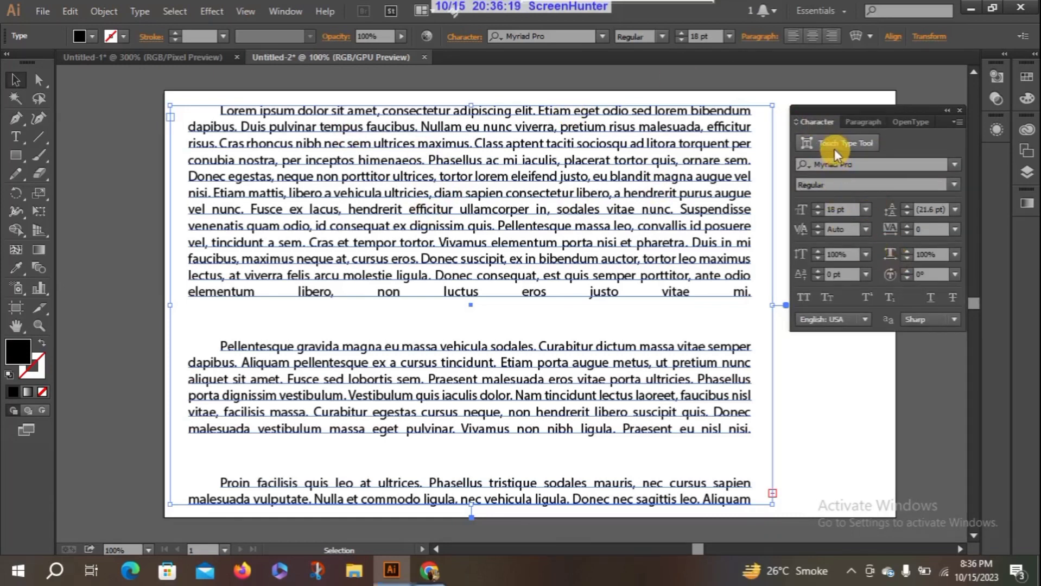
left_click(212, 56)
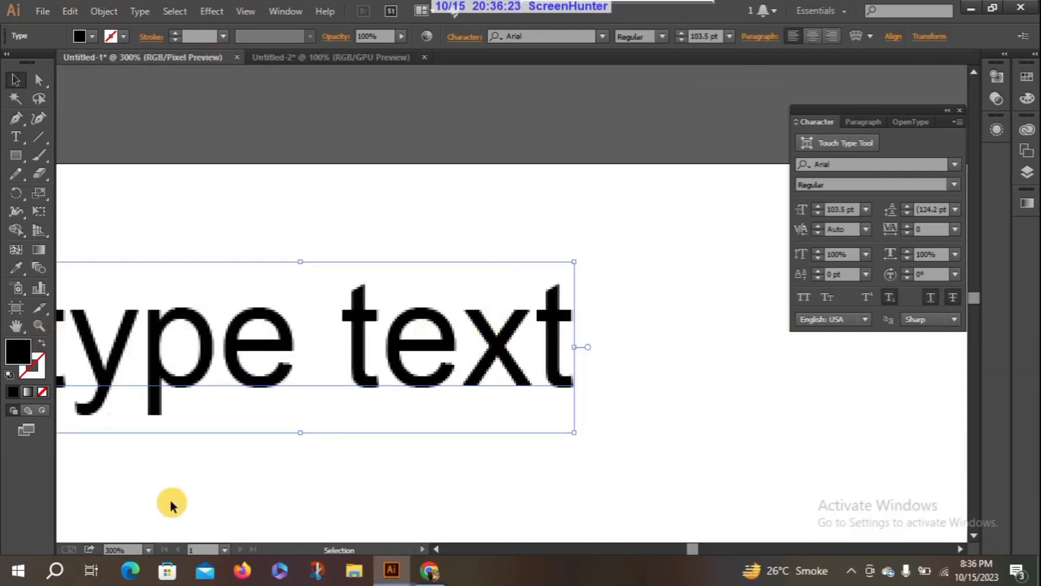
left_click(146, 551)
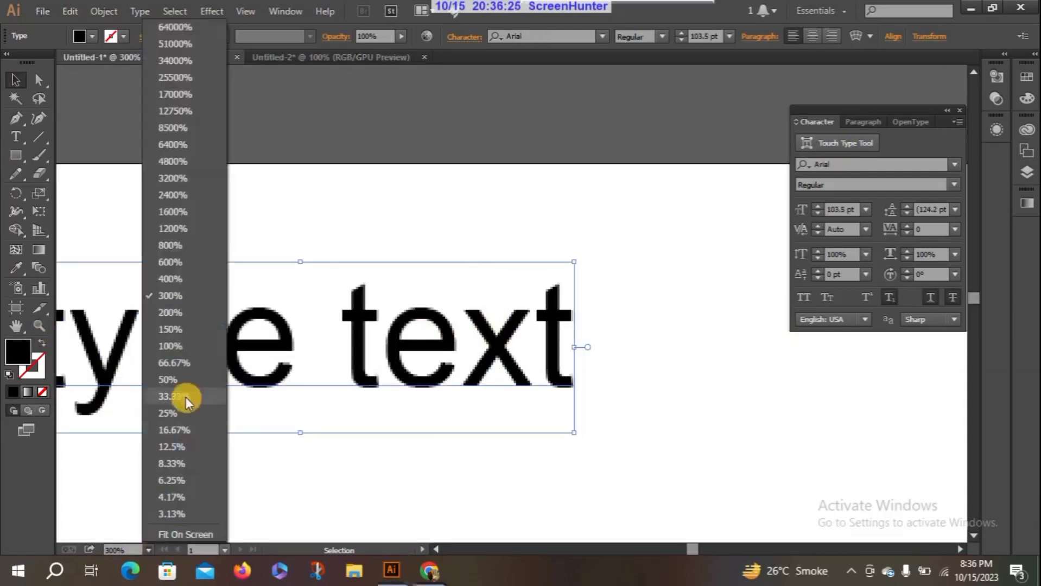
left_click(187, 347)
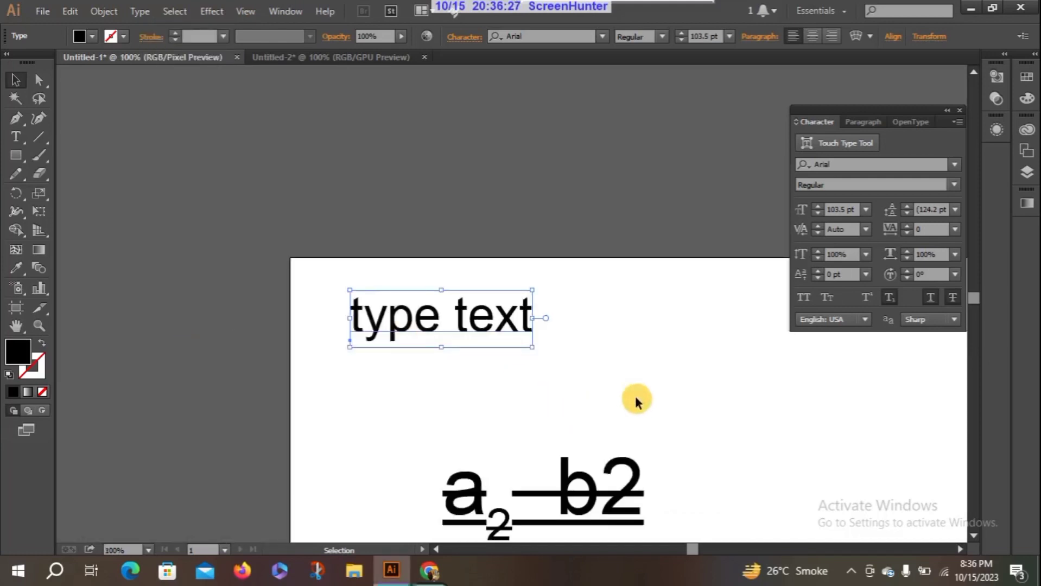
left_click(975, 290)
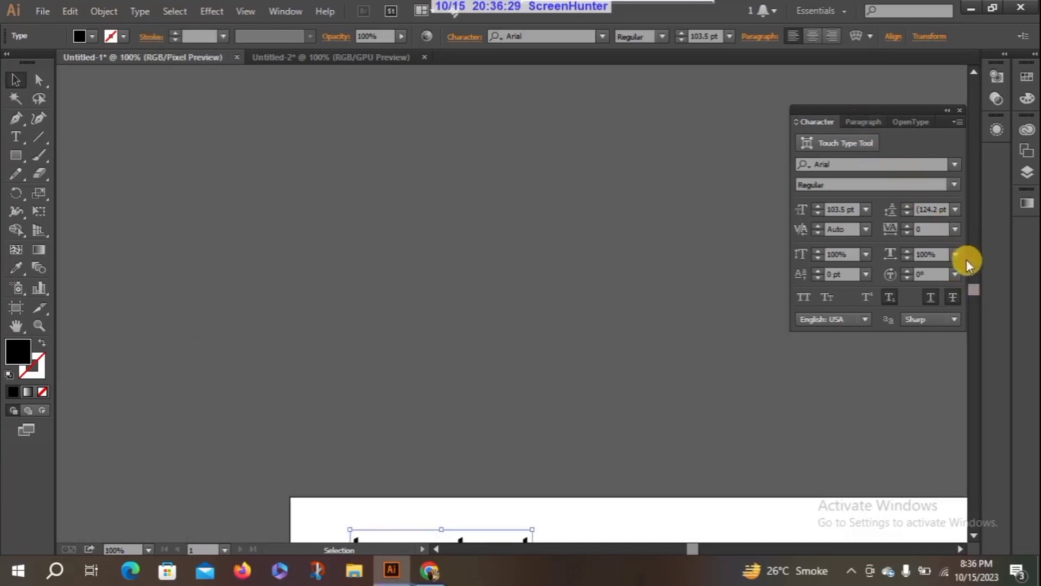
left_click_drag(976, 292, 975, 304)
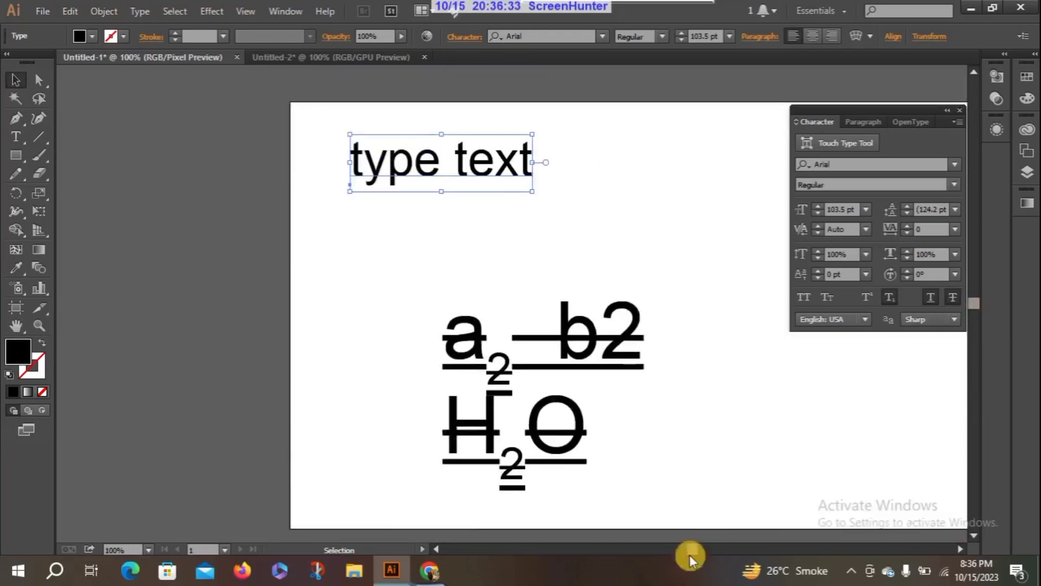
left_click_drag(695, 545, 700, 546)
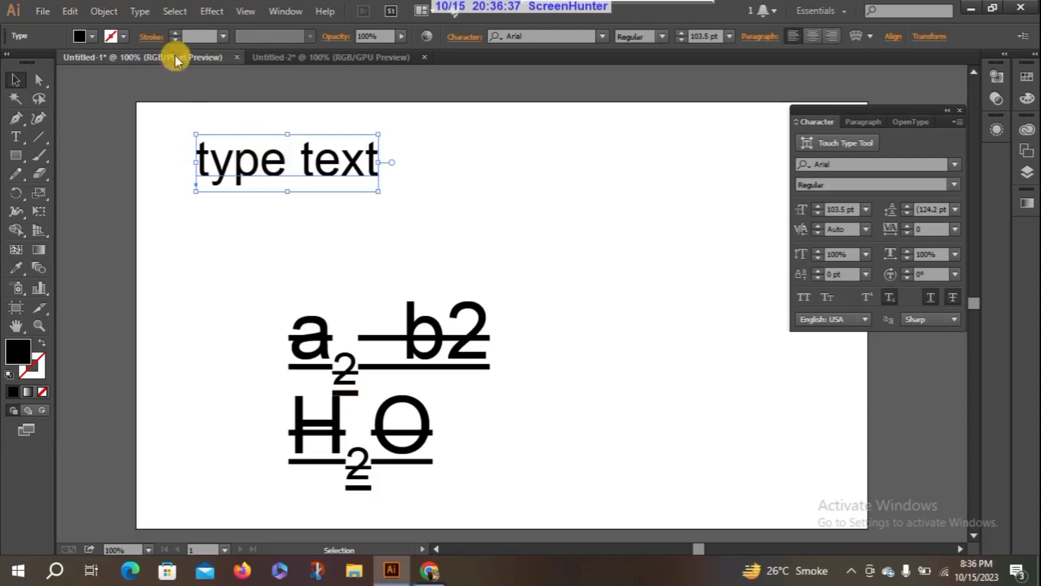
Activate the Touch Type tool and select the letter p in "type text"
left_click(838, 144)
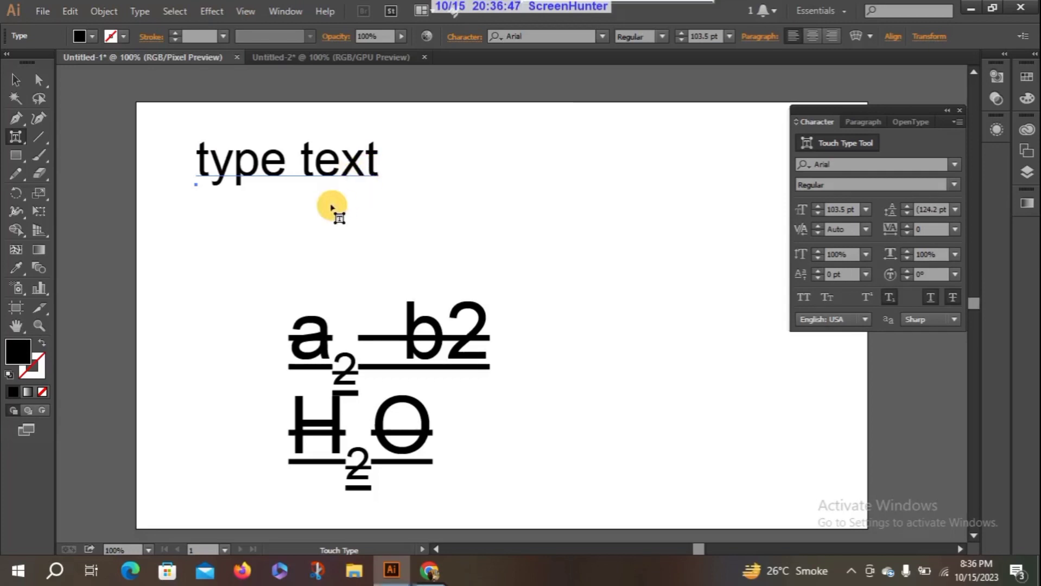
left_click(245, 169)
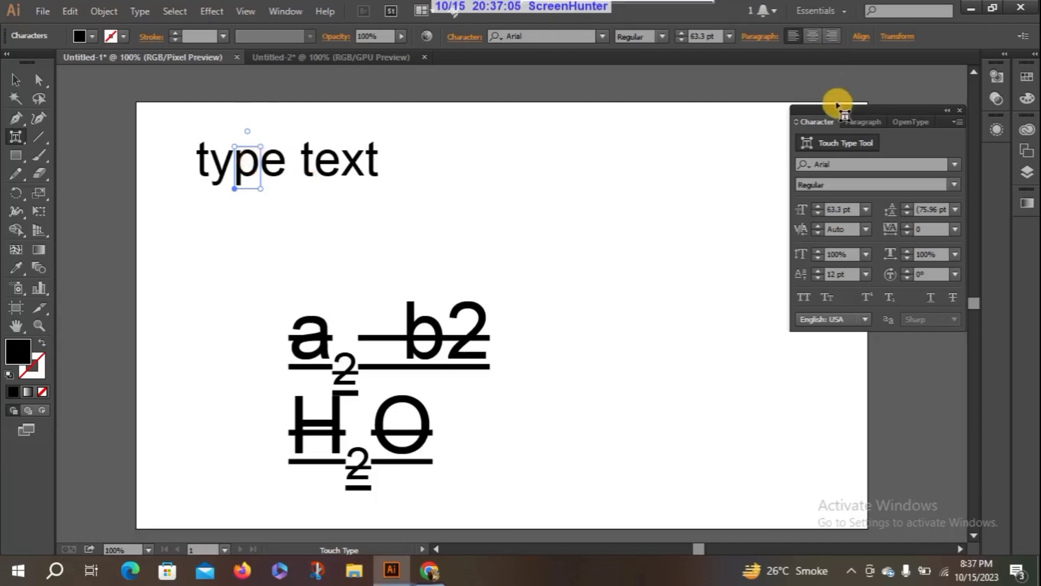
left_click(18, 139)
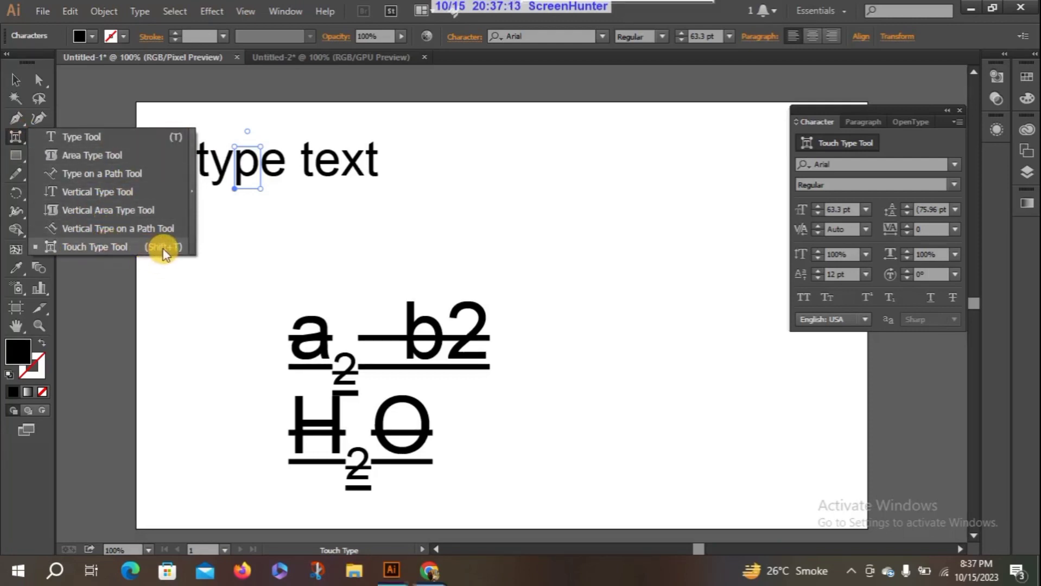
left_click(249, 226)
left_click(248, 155)
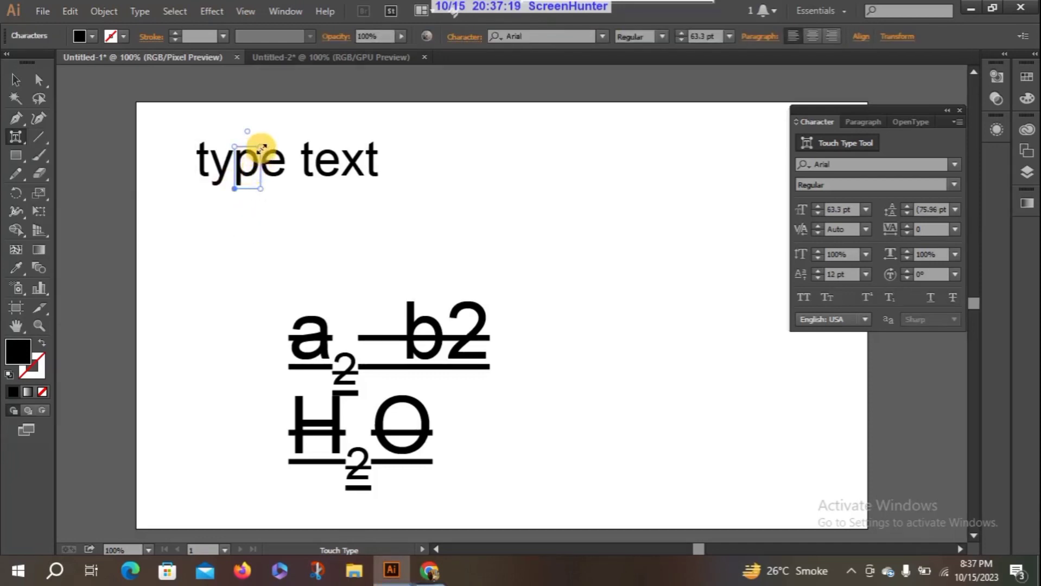
Resize the letter p, finishing at about 171% horizontal and 100% vertical scale, and lower it to a 2 pt baseline shift
left_click_drag(261, 147, 332, 121)
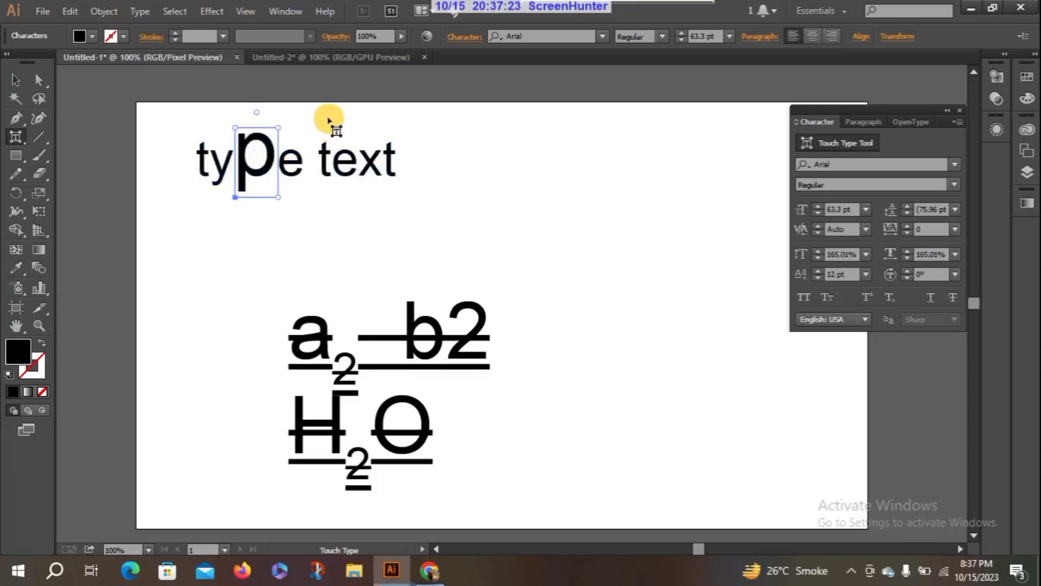
left_click_drag(236, 130, 361, 190)
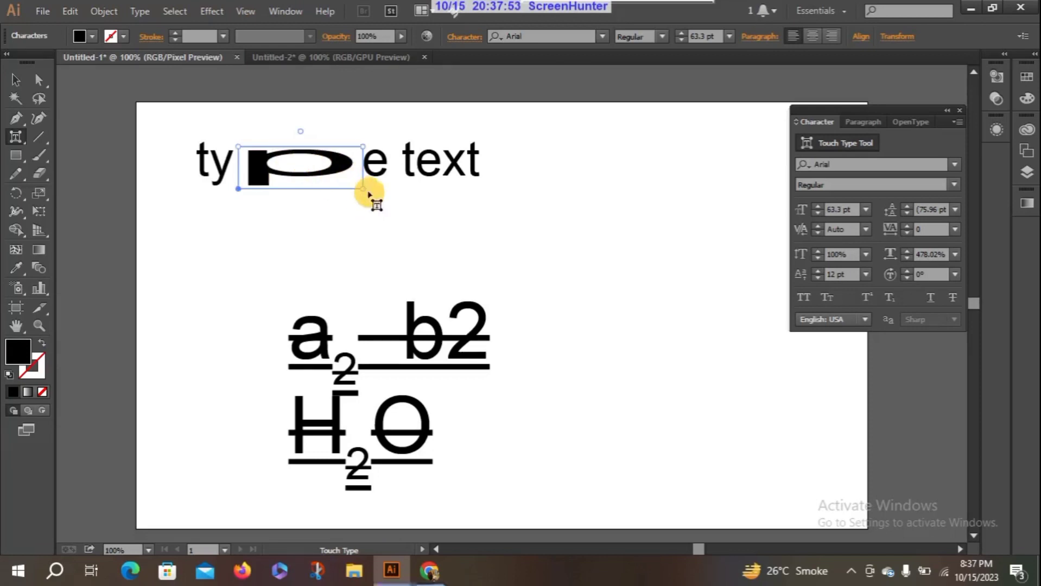
left_click_drag(364, 190, 260, 172)
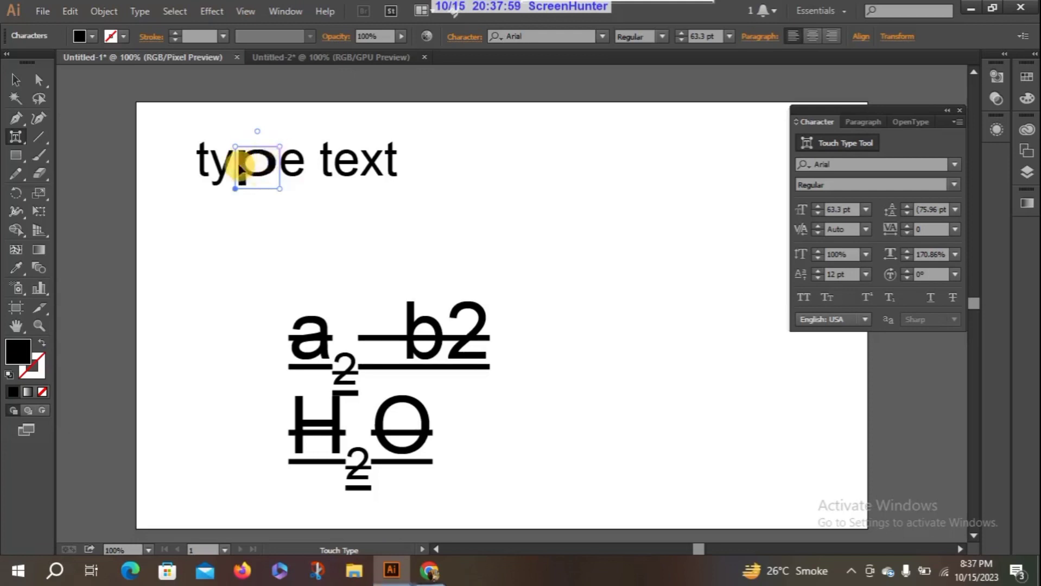
left_click(256, 163)
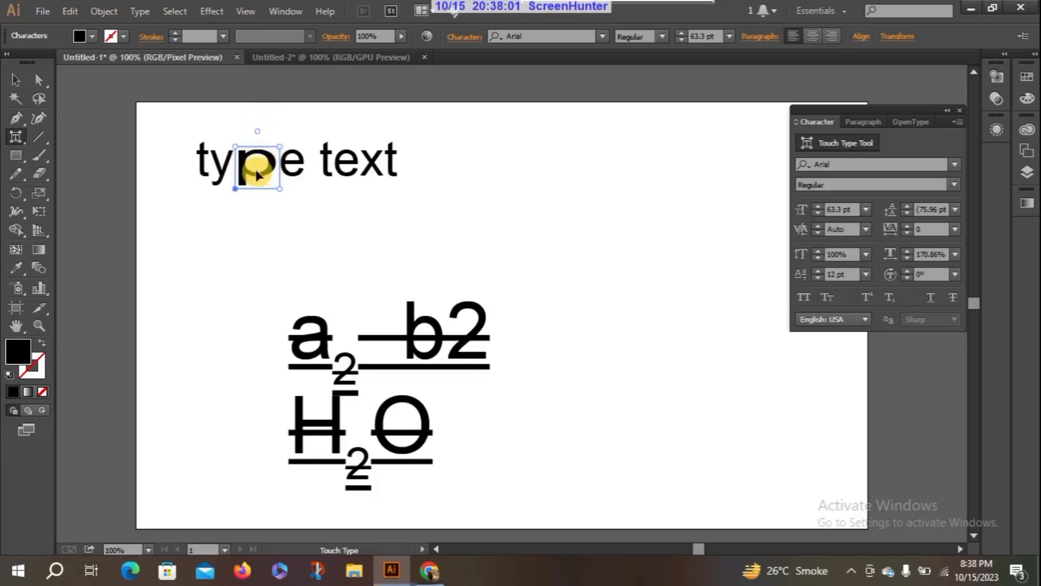
left_click_drag(254, 158, 253, 159)
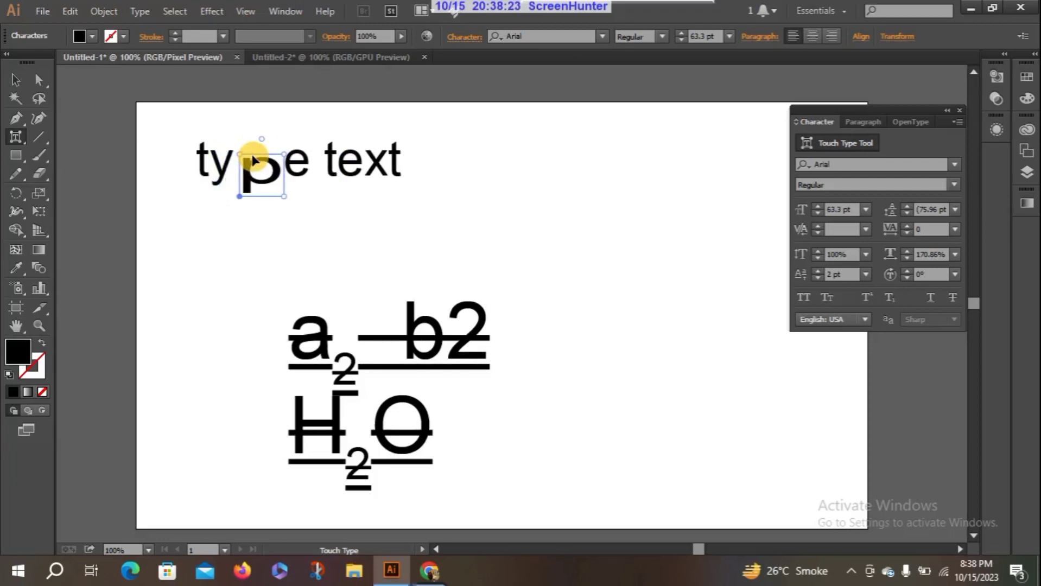